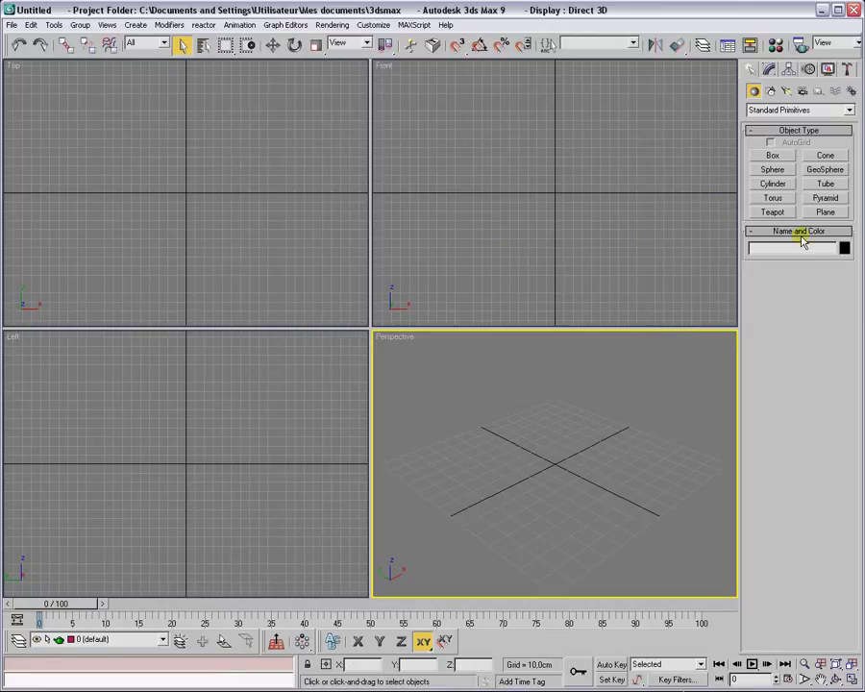
Draw a six-point Line spline in the Top viewport and close it at the first point.
click(770, 92)
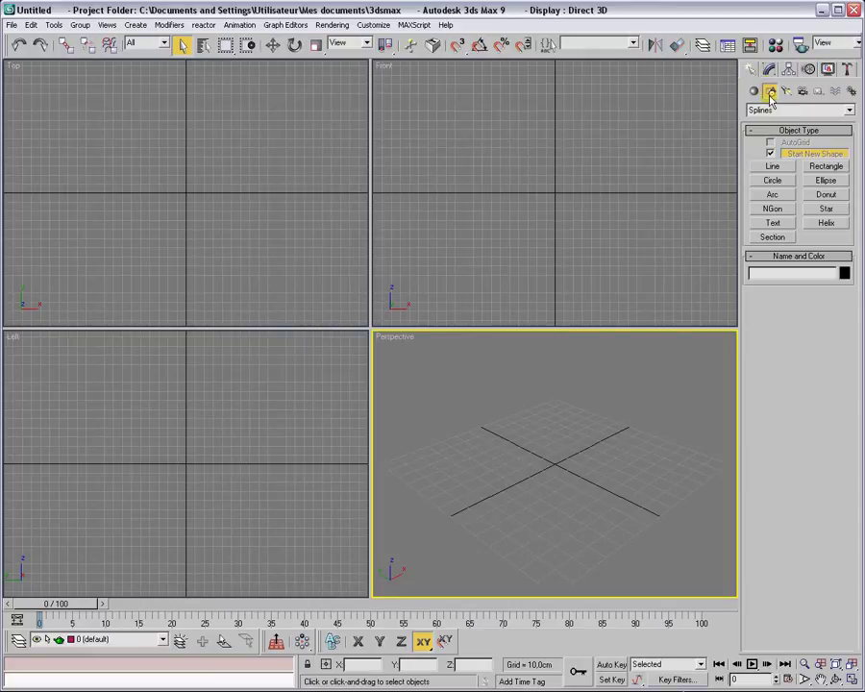
click(770, 165)
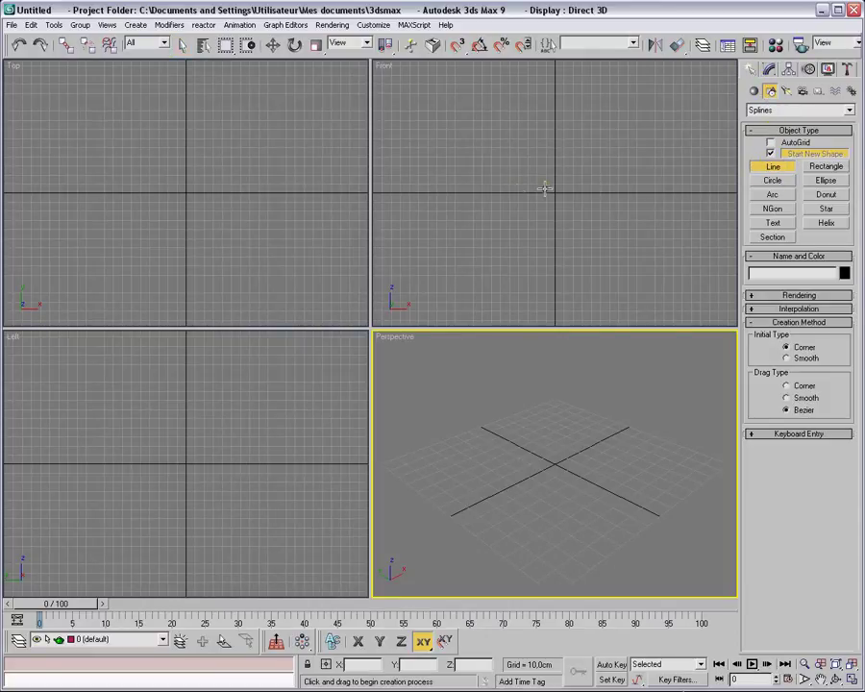
click(97, 194)
click(178, 133)
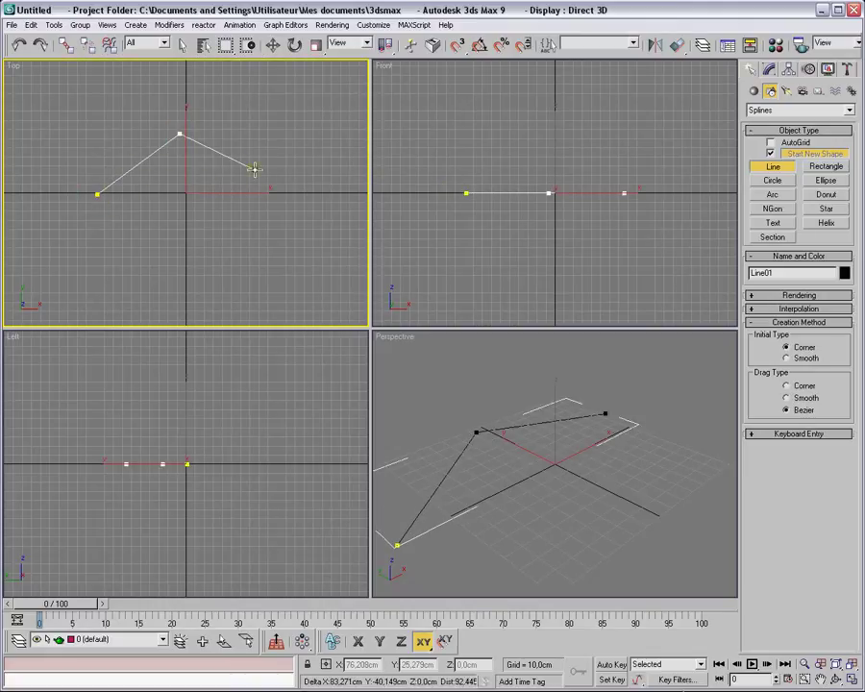
click(283, 185)
click(218, 280)
click(179, 229)
click(110, 249)
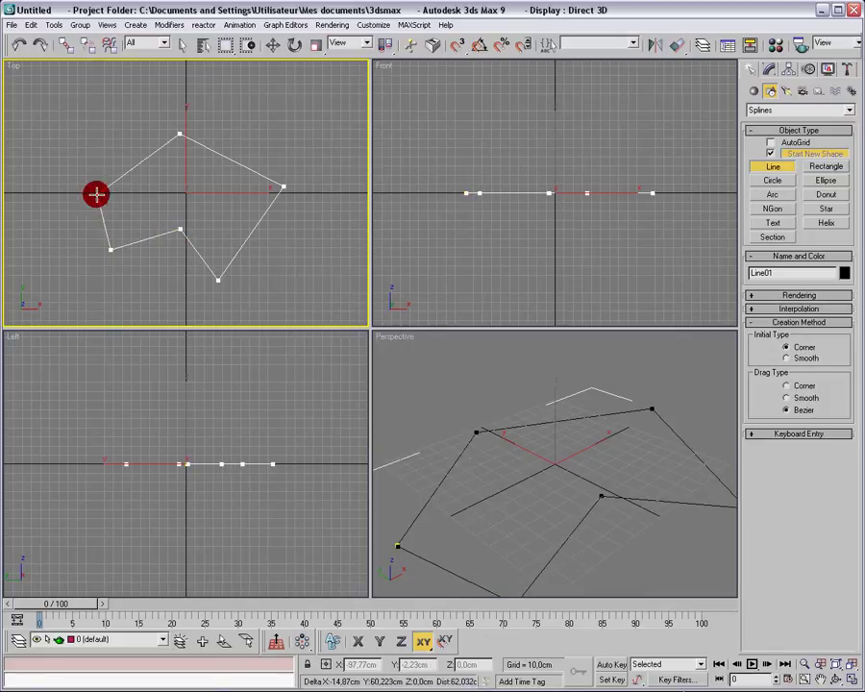
click(97, 194)
click(616, 392)
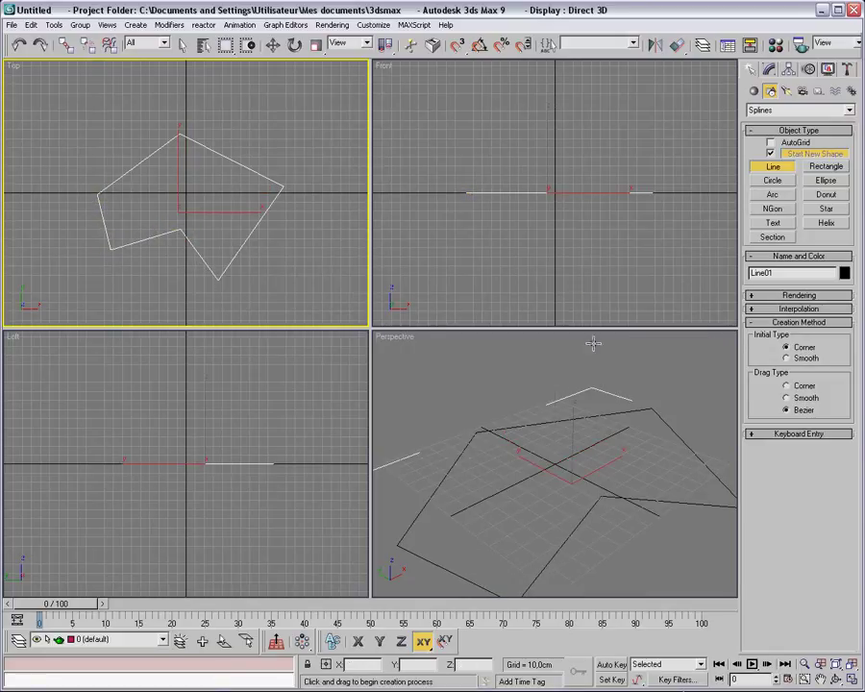
Rename the line to Cover and make all six of its vertices Smooth.
click(768, 69)
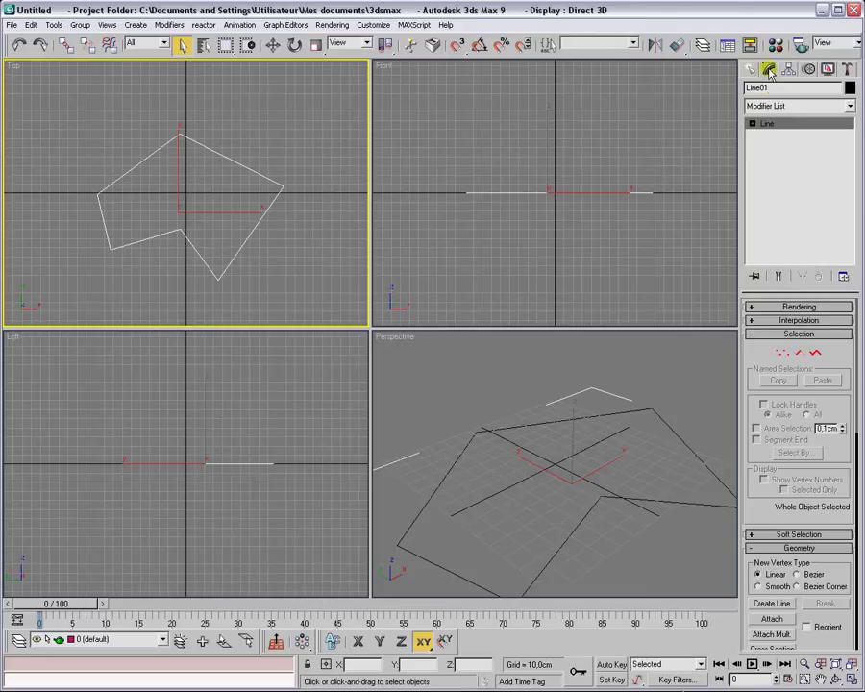
double_click(770, 87)
text(Cover)
click(752, 124)
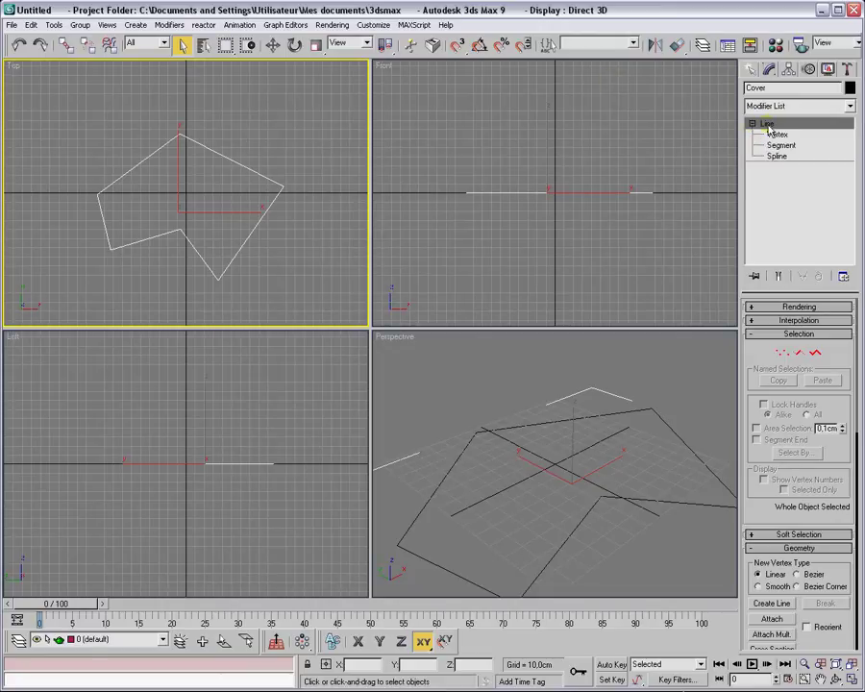
click(777, 136)
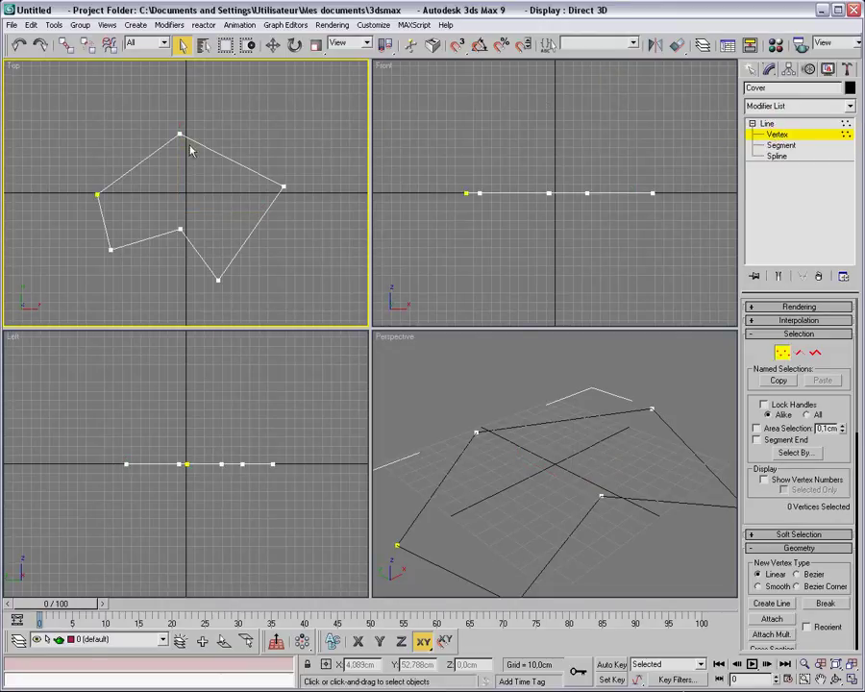
drag(348, 104, 65, 294)
right_click(198, 187)
click(187, 127)
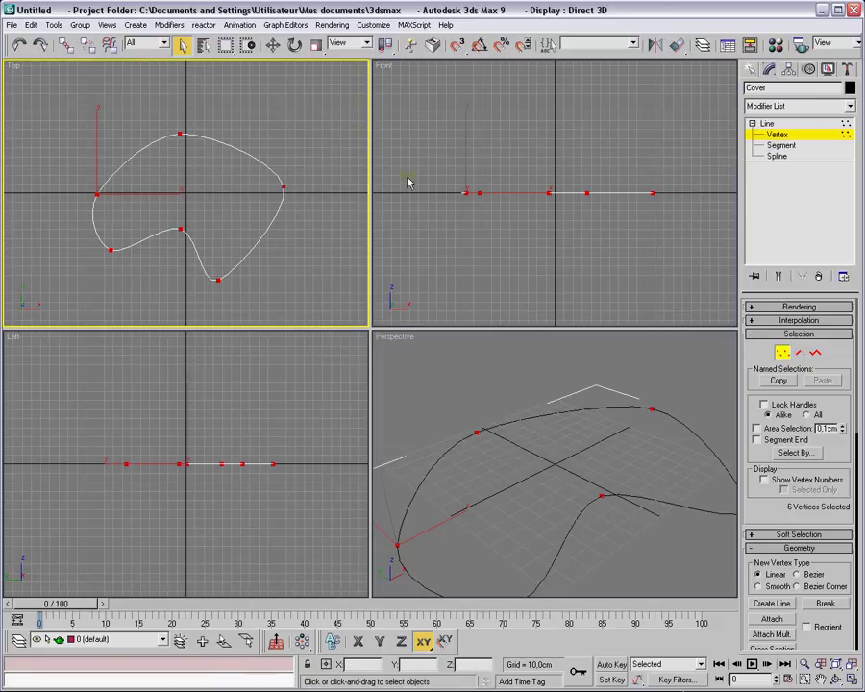
Move the right, left and lower vertices outward to round the Cover outline.
drag(226, 158, 310, 192)
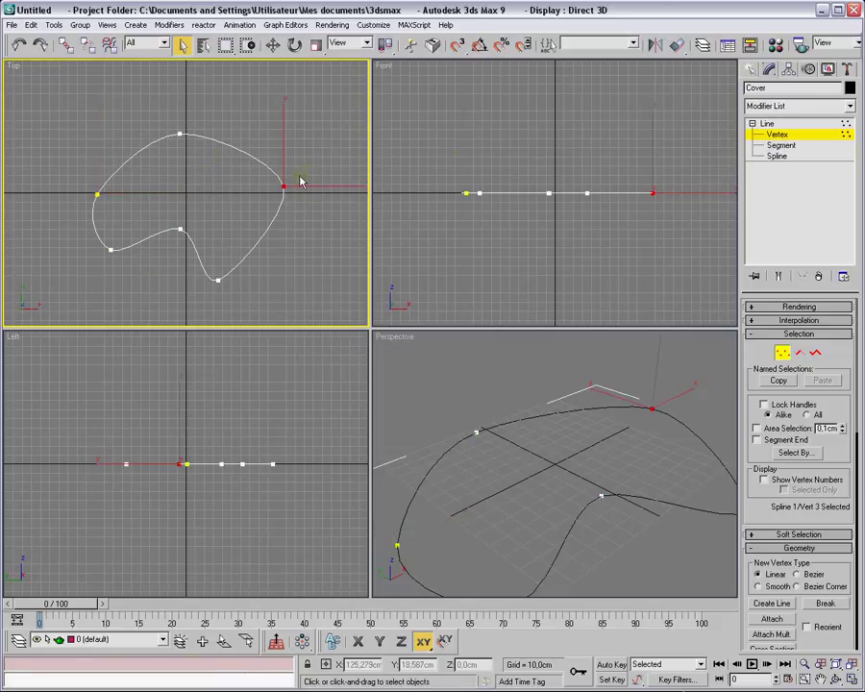
click(273, 47)
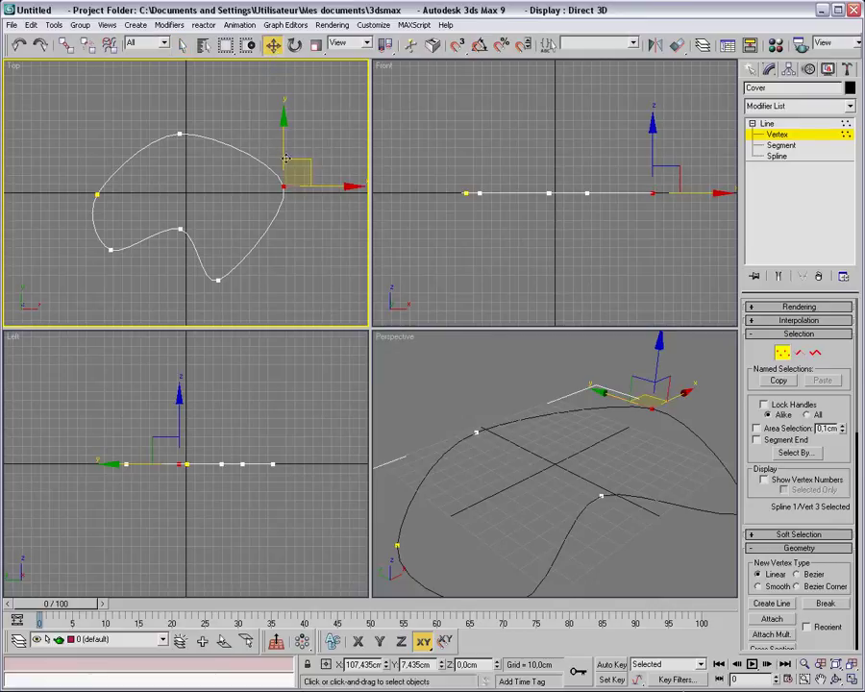
drag(309, 161, 318, 141)
drag(87, 182, 104, 150)
click(120, 240)
click(111, 250)
drag(129, 209, 130, 210)
drag(186, 264, 234, 304)
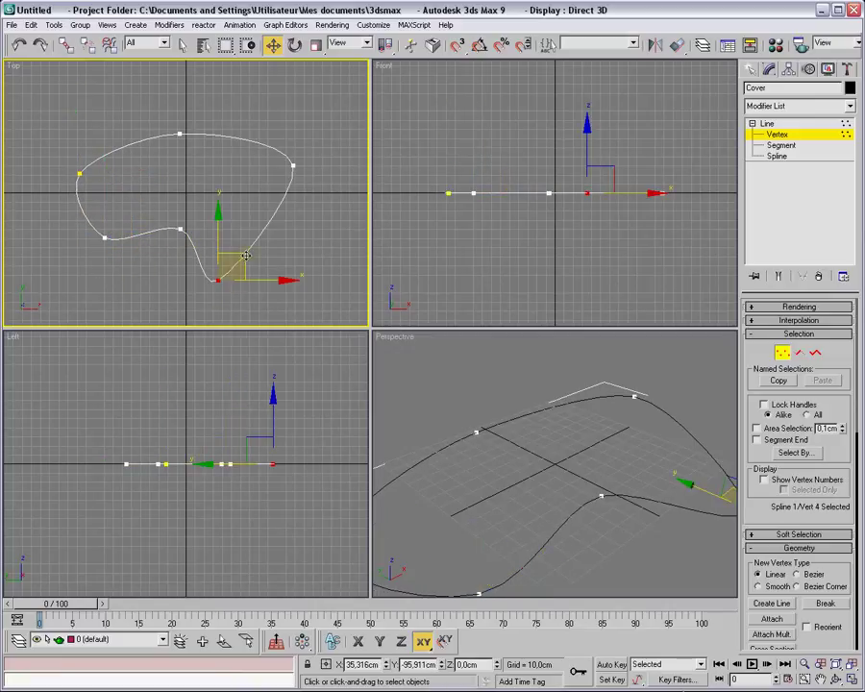
drag(246, 254, 285, 252)
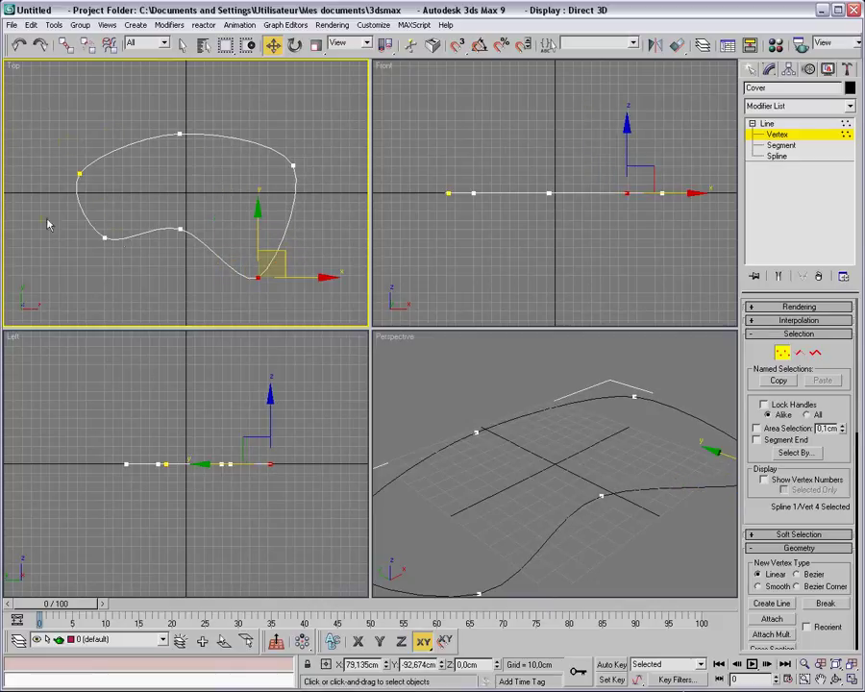
click(779, 134)
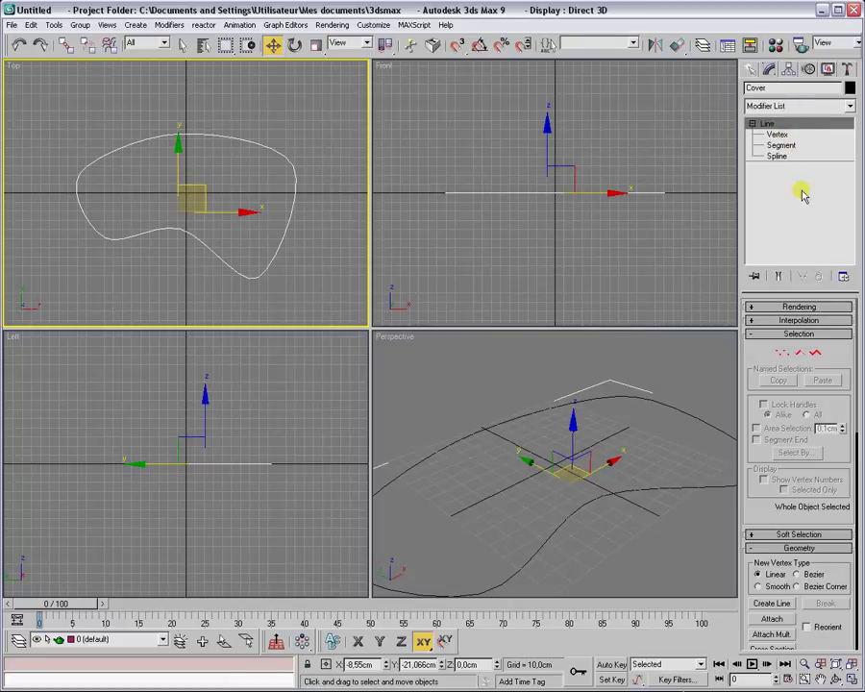
Enable Adaptive interpolation on Cover and leave the vertex sub-object level.
click(809, 333)
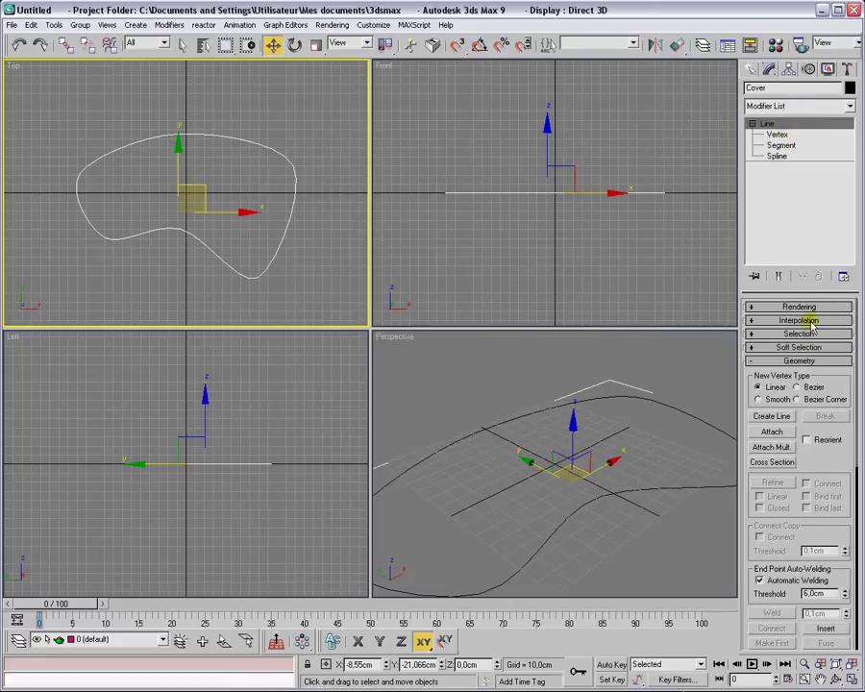
click(809, 322)
click(803, 358)
click(784, 358)
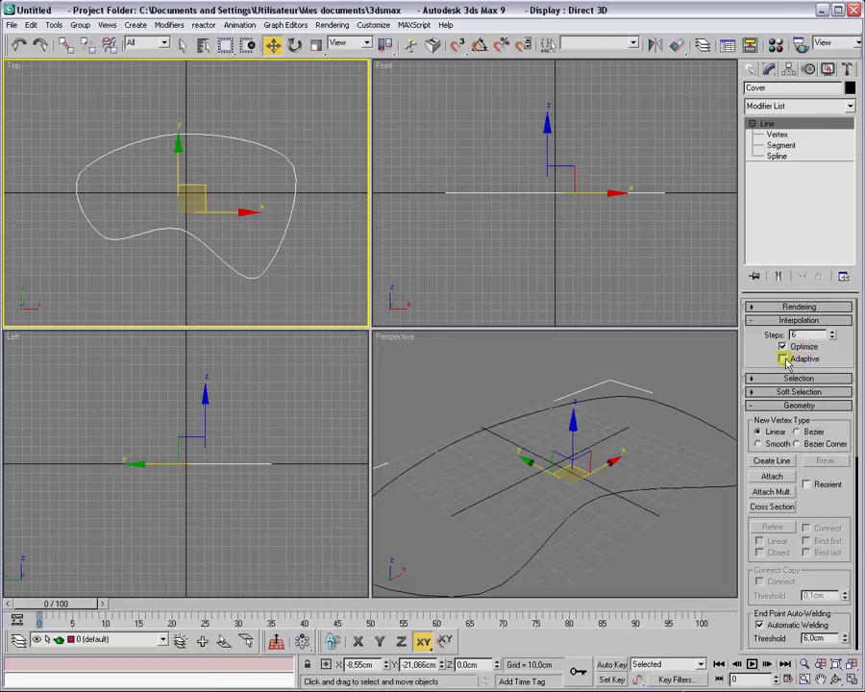
click(784, 359)
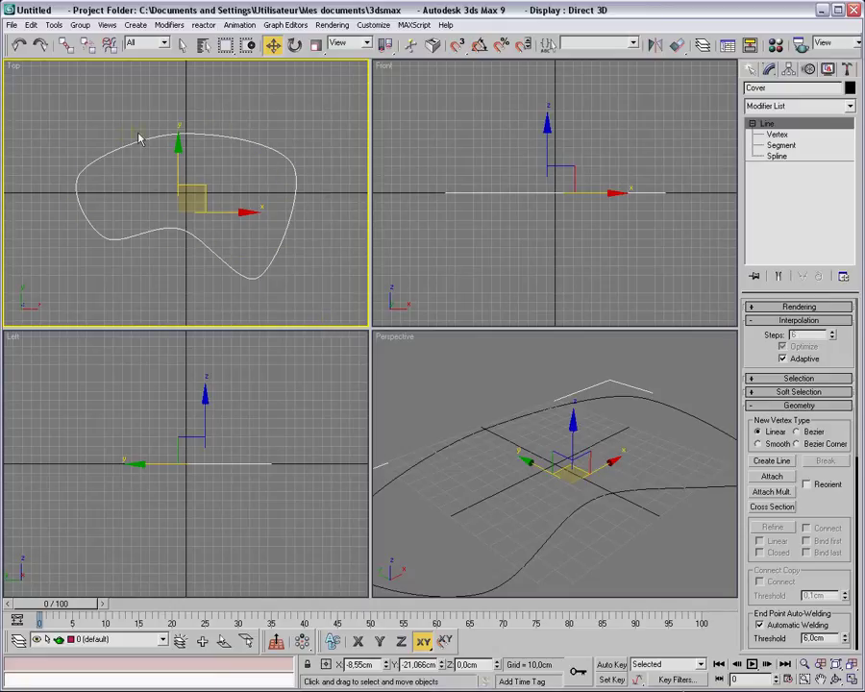
click(754, 125)
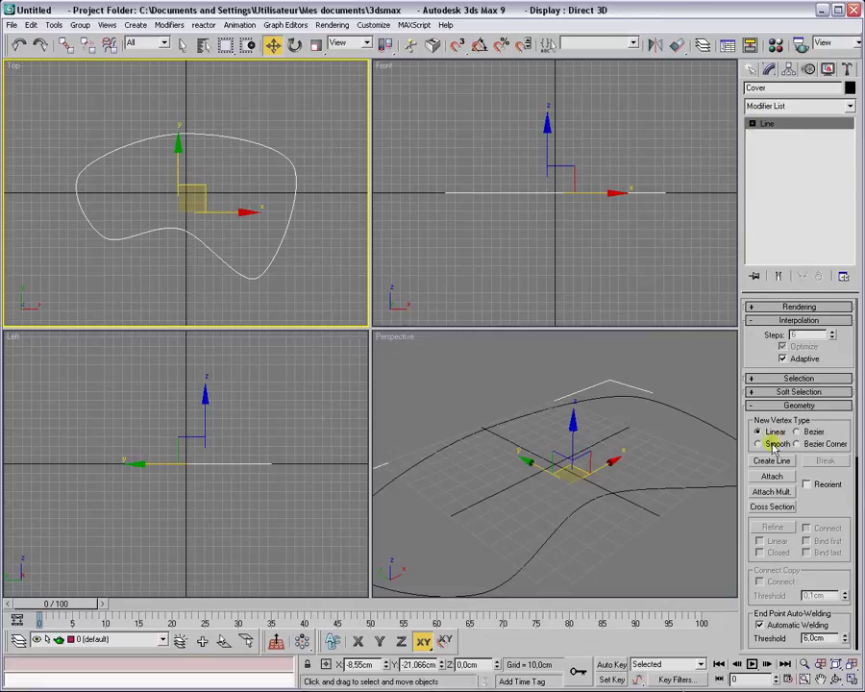
Zoom extents, zoom in on Cover in Perspective, and select it.
key(ctrl+shift+z)
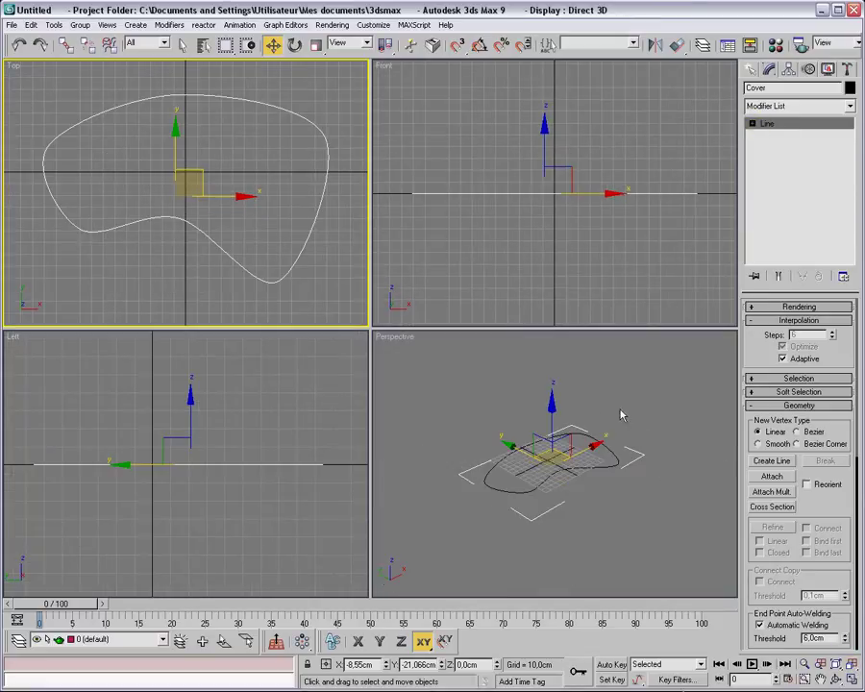
click(634, 486)
key(alt+z)
drag(558, 494, 540, 422)
key(w)
drag(523, 365, 541, 444)
Apply a Garment Maker modifier to Cover with Density 0.221.
click(785, 106)
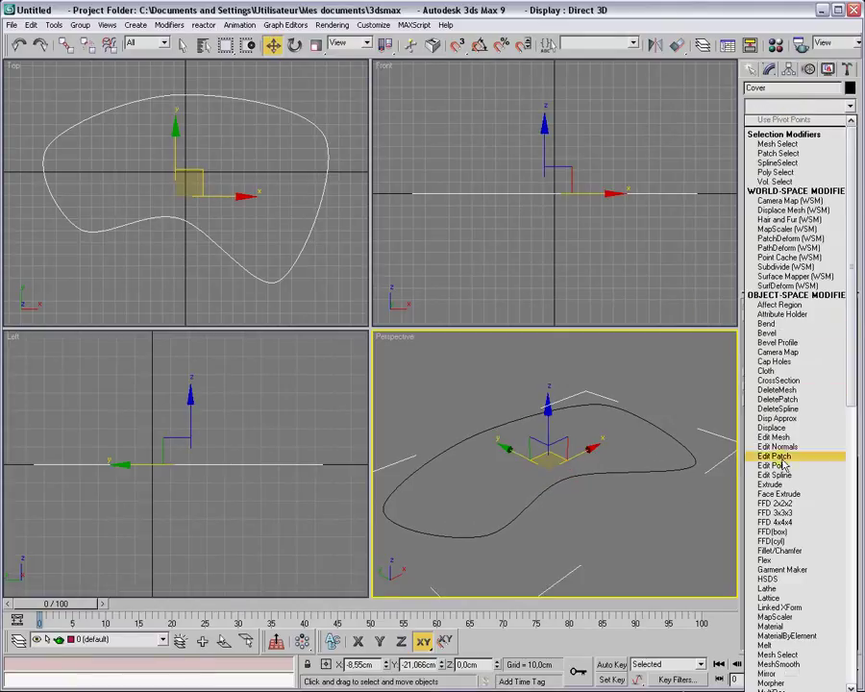
click(813, 574)
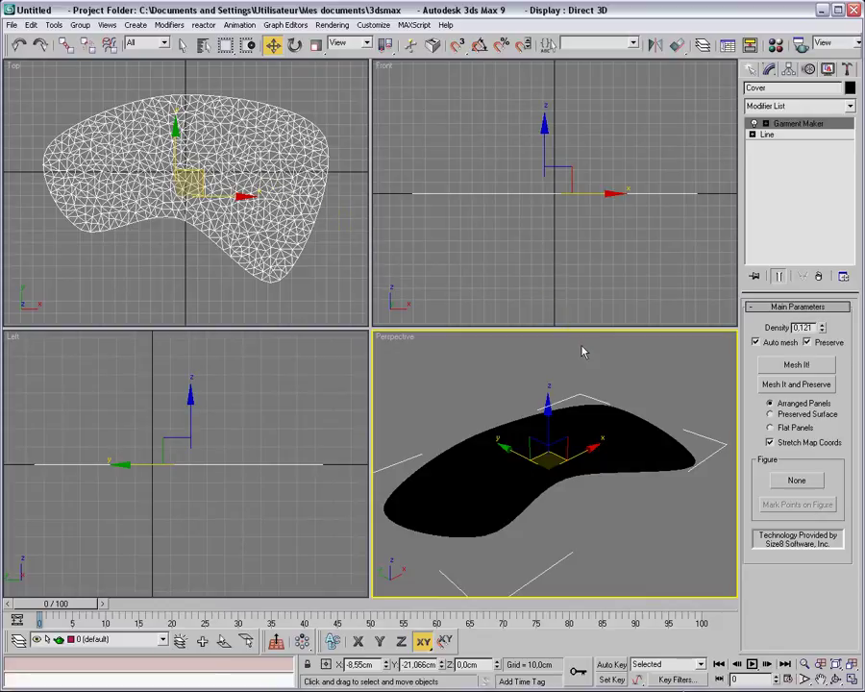
click(823, 327)
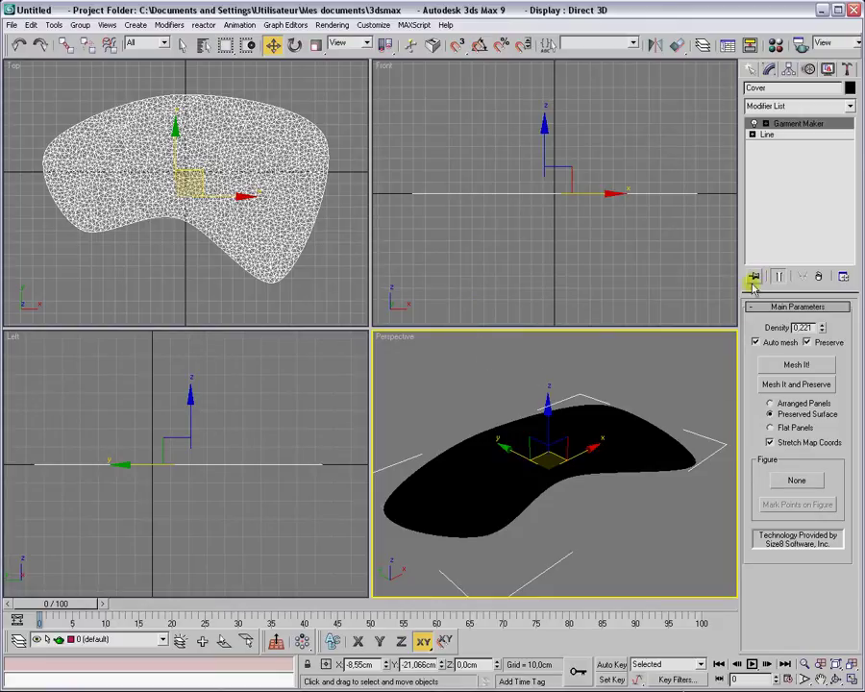
Convert Cover to an Editable Poly and reselect it.
right_click(560, 462)
mouse_move(644, 576)
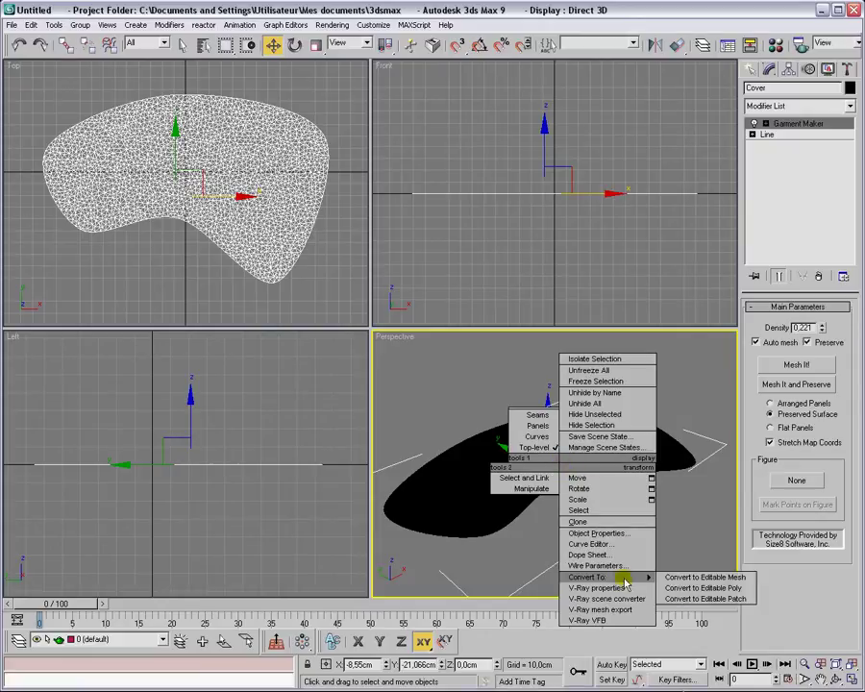
click(687, 588)
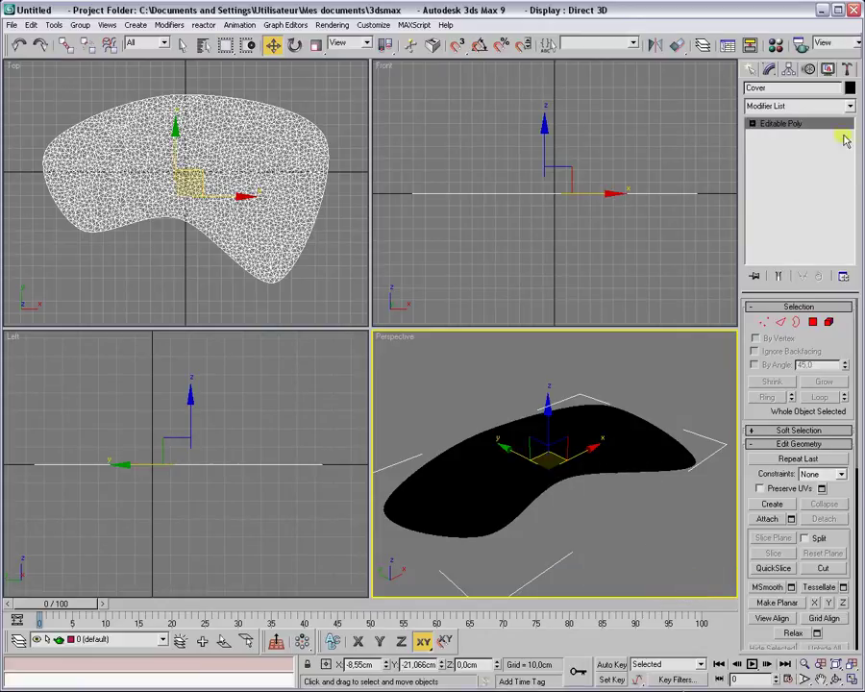
click(680, 363)
click(619, 426)
Make the first material's diffuse colour orange and assign it to Cover.
key(m)
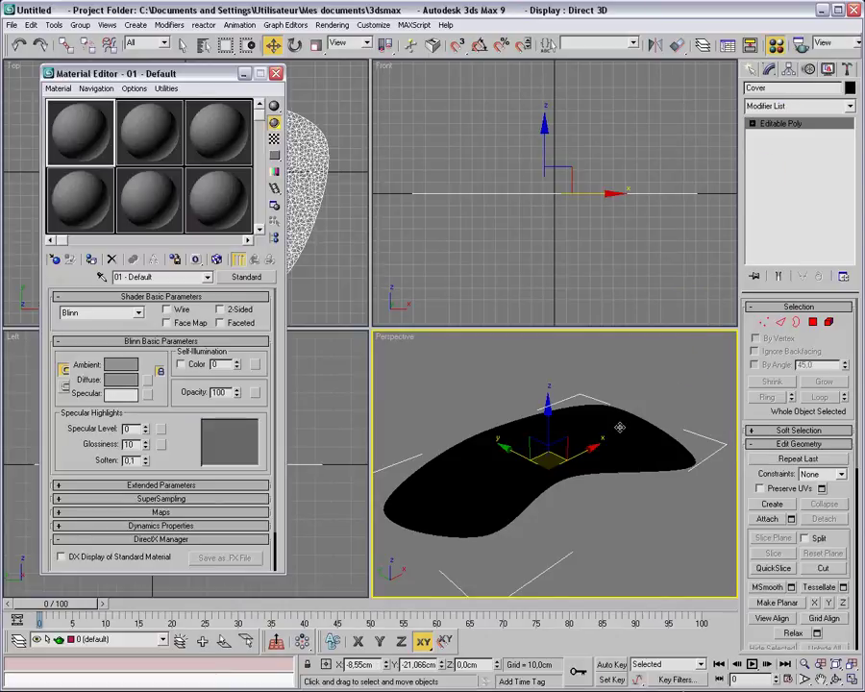
click(135, 382)
mouse_move(326, 101)
mouse_down()
mouse_move(322, 88)
mouse_move(285, 87)
mouse_up()
drag(395, 147, 395, 87)
click(309, 199)
click(92, 261)
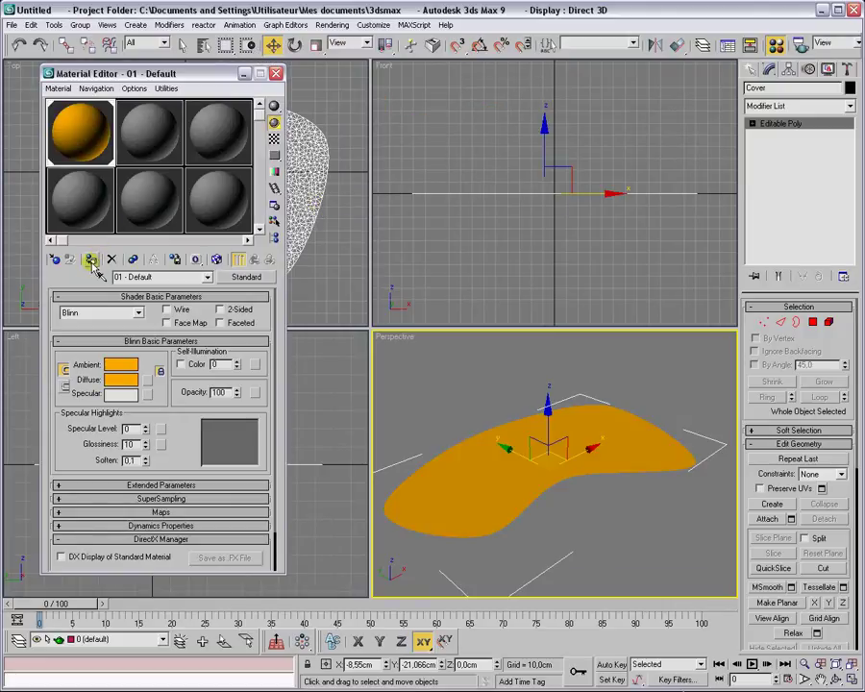
Set material 02's Diffuse colour to a fully saturated blue.
click(140, 142)
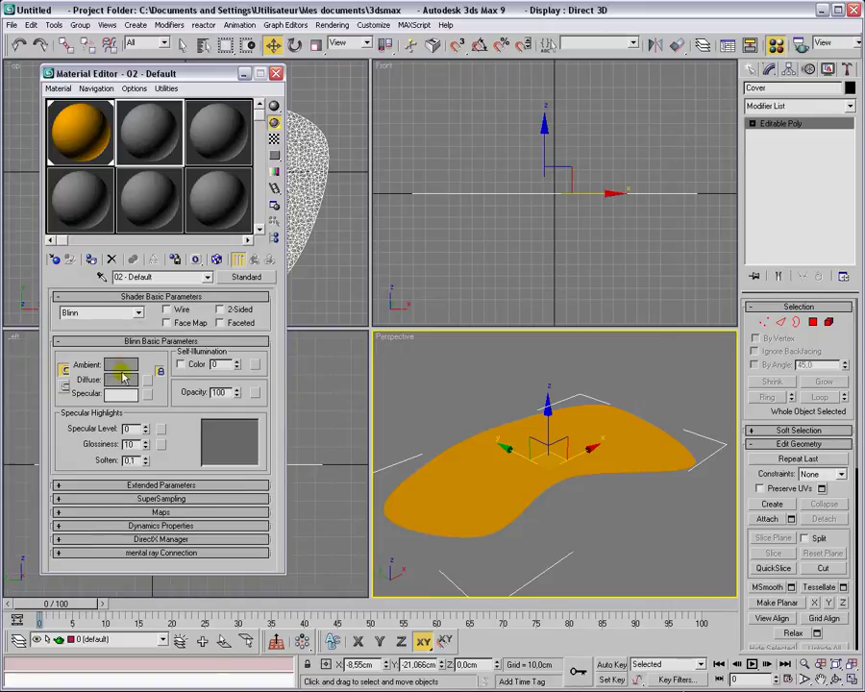
click(121, 378)
click(326, 87)
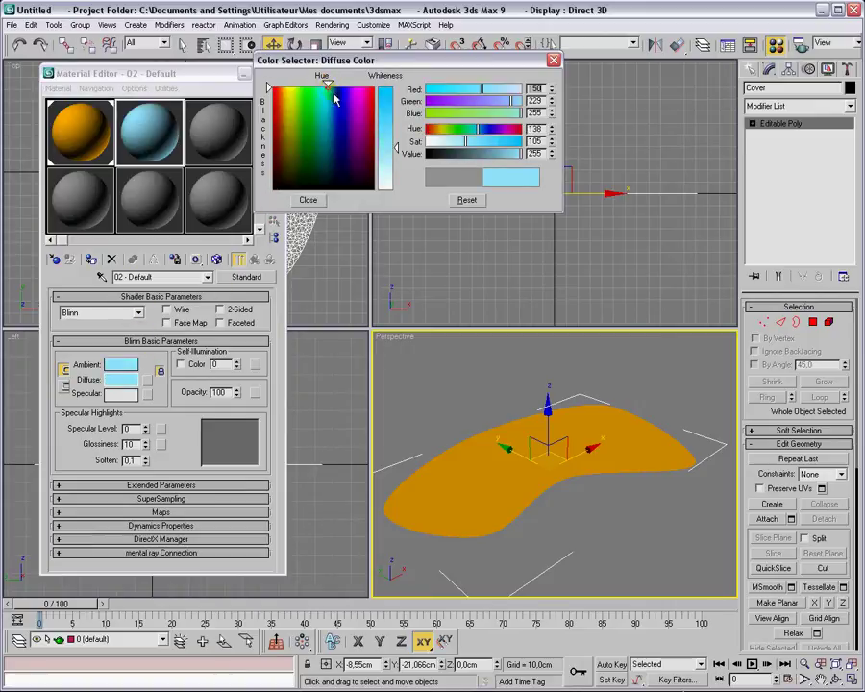
drag(396, 146, 396, 87)
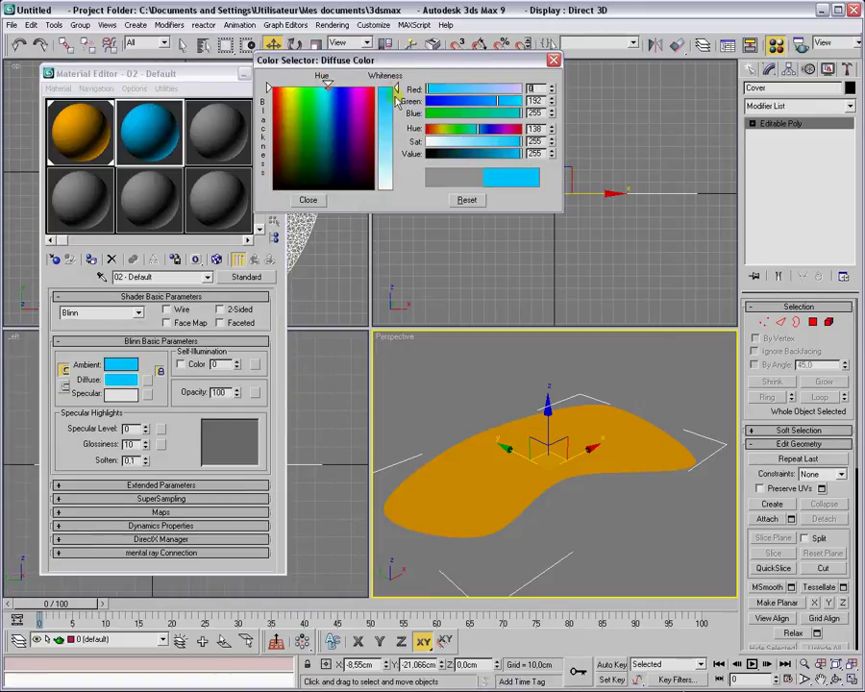
click(310, 200)
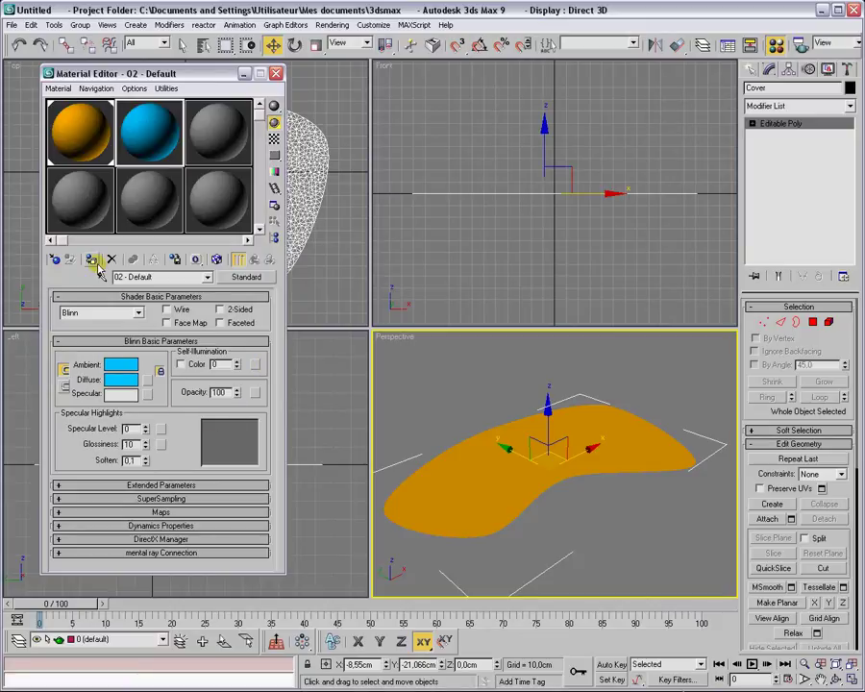
Give material 03 Specular Level 100 and Glossiness 27.
click(213, 129)
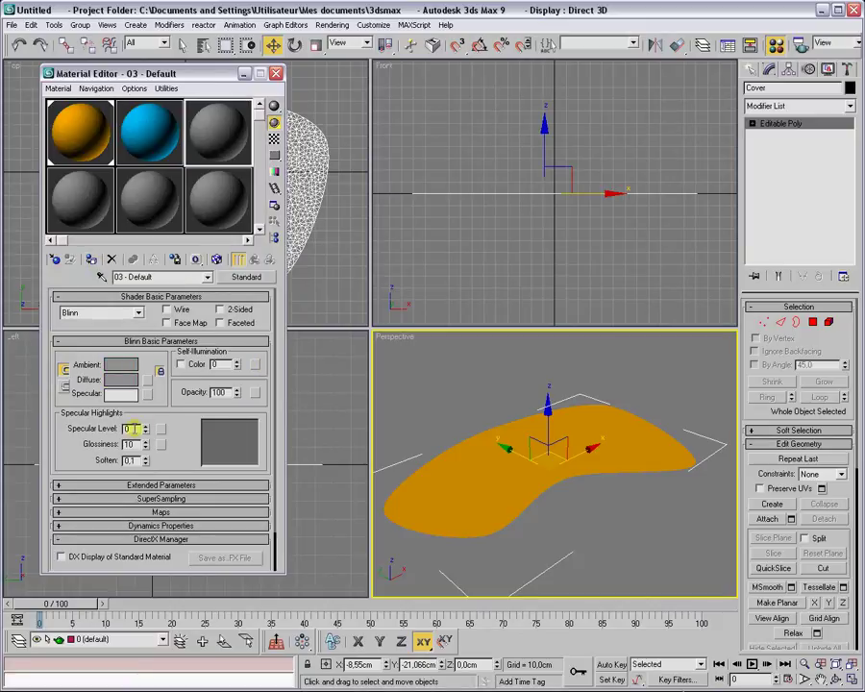
drag(146, 428, 145, 417)
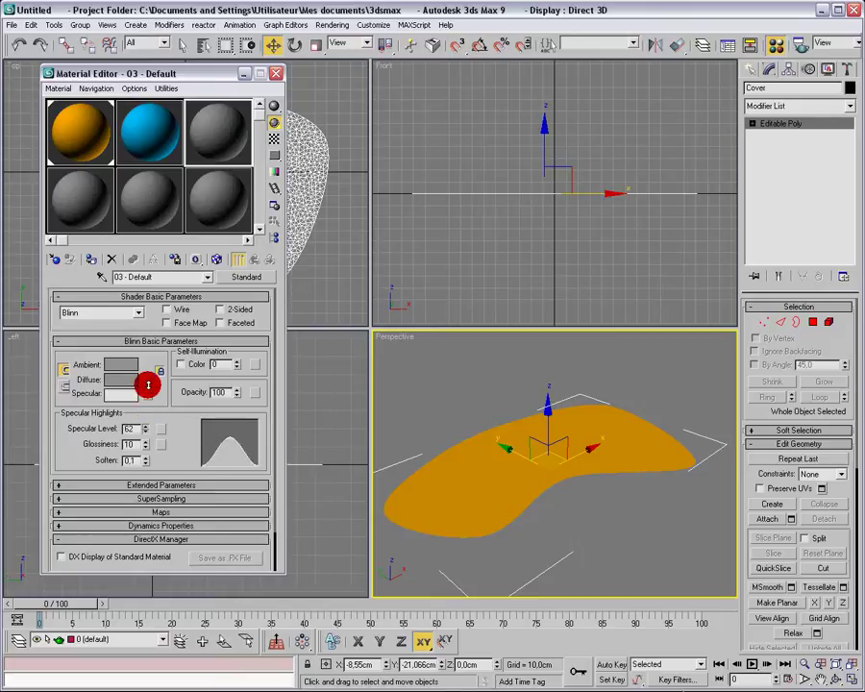
mouse_move(147, 428)
mouse_down()
mouse_move(147, 413)
mouse_move(147, 437)
mouse_move(144, 427)
mouse_up()
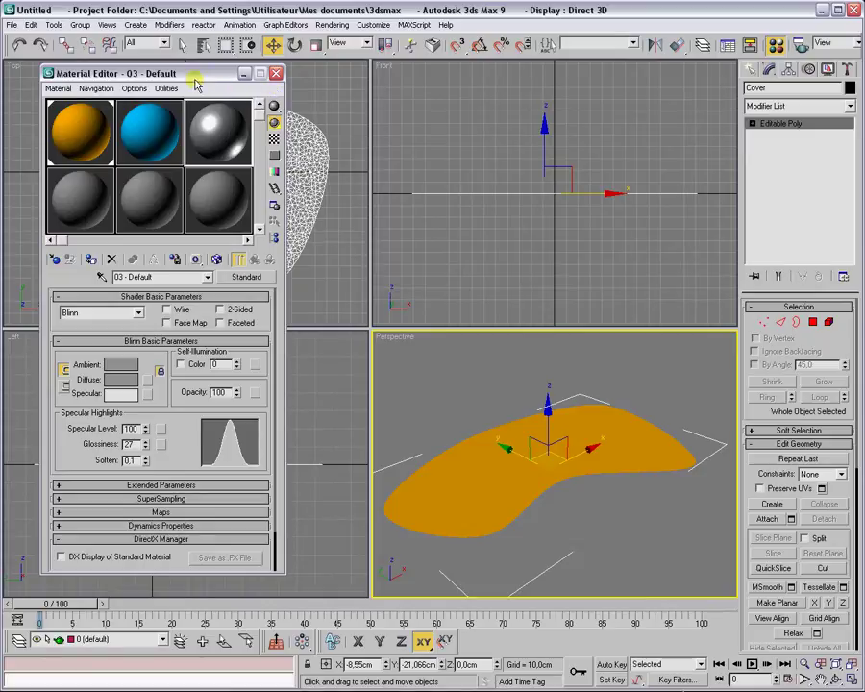
drag(187, 73, 298, 126)
Draw a Plane in the Top view large enough to cover the Cover shape.
click(384, 126)
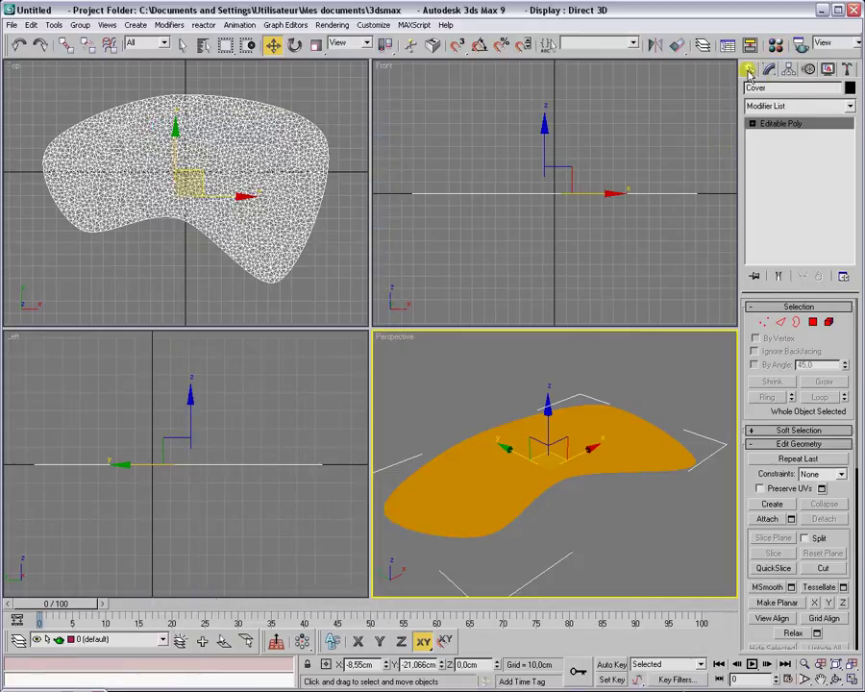
click(750, 69)
click(754, 91)
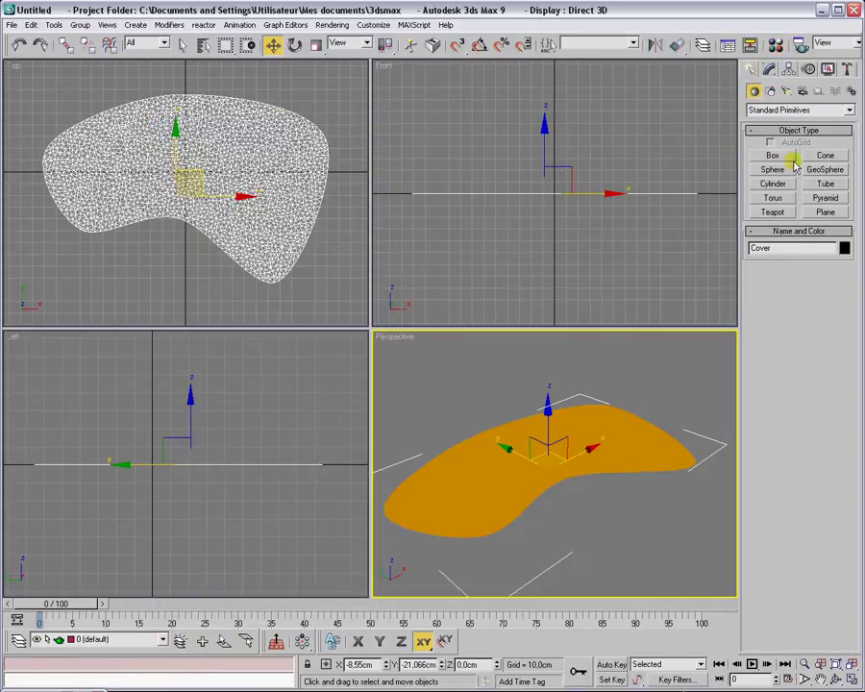
click(826, 212)
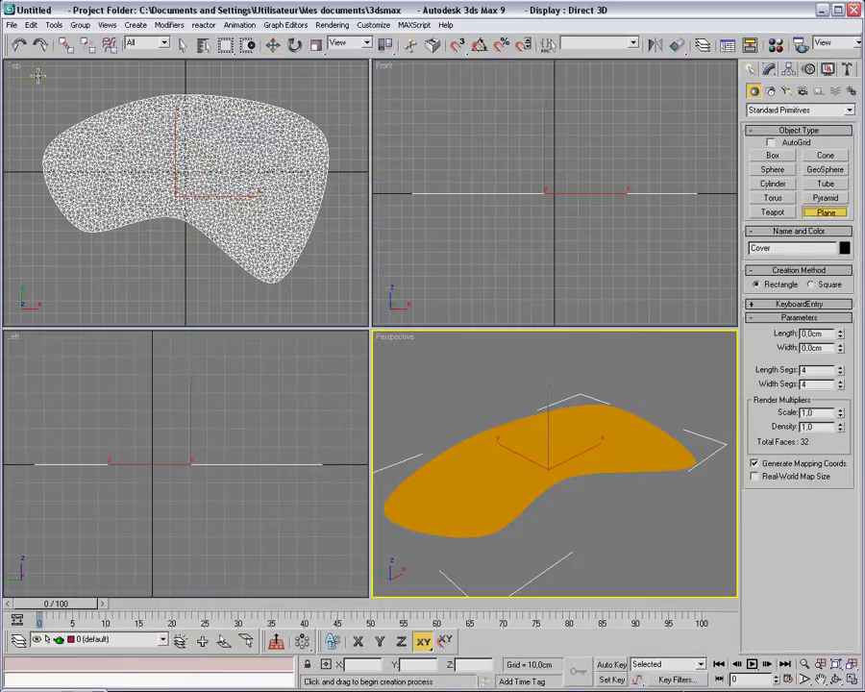
mouse_move(32, 74)
mouse_down()
mouse_move(209, 260)
mouse_move(320, 291)
mouse_move(338, 318)
mouse_up()
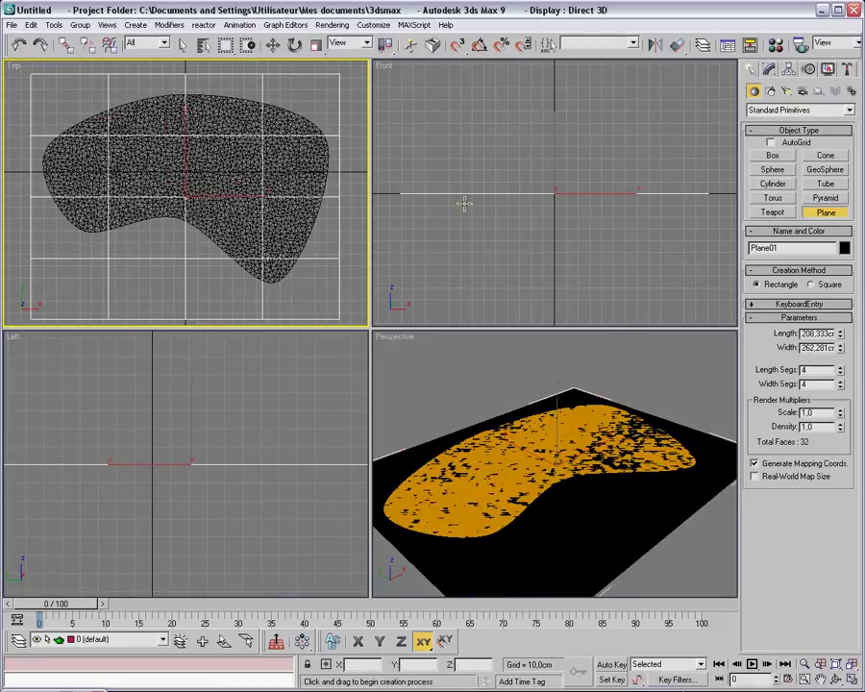
Position the plane at X 0 and Y 0.
click(272, 45)
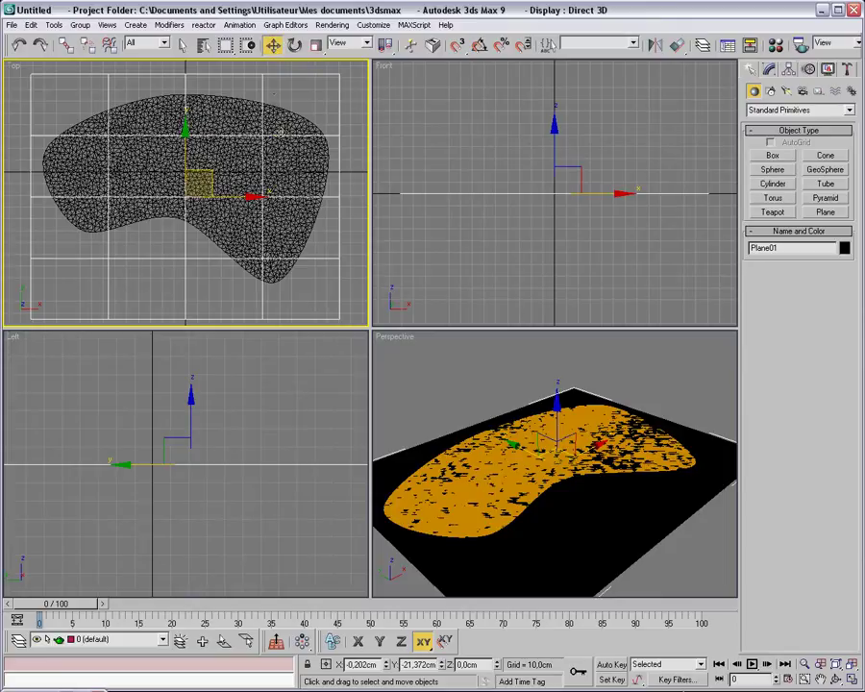
right_click(273, 45)
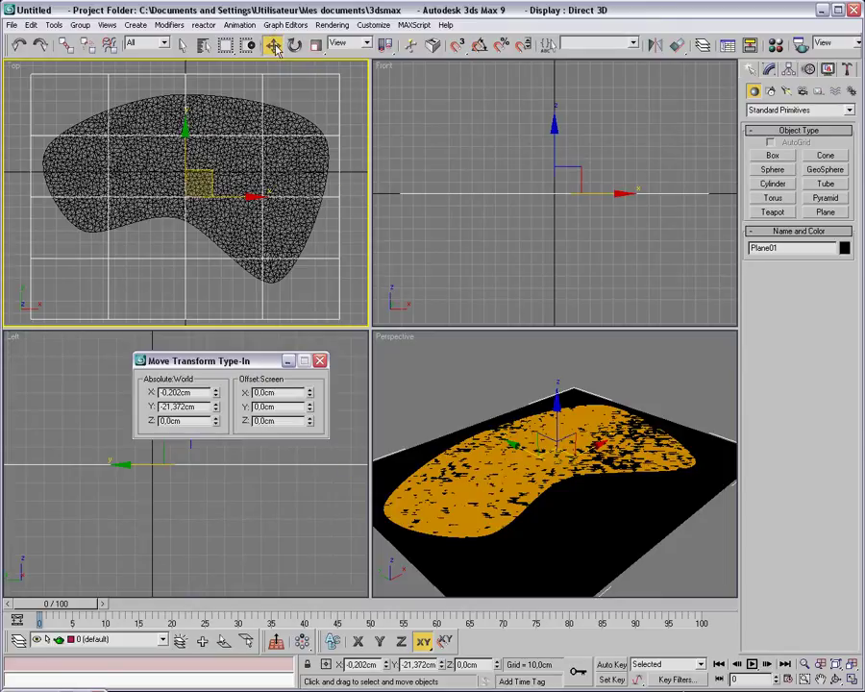
click(320, 360)
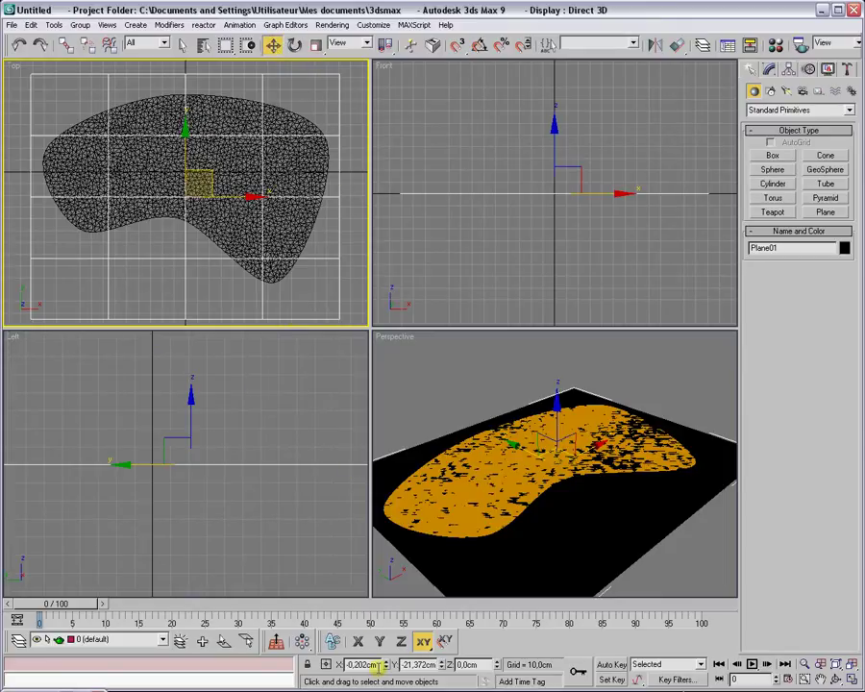
click(371, 663)
text(0)
key(Tab)
text(0)
key(Return)
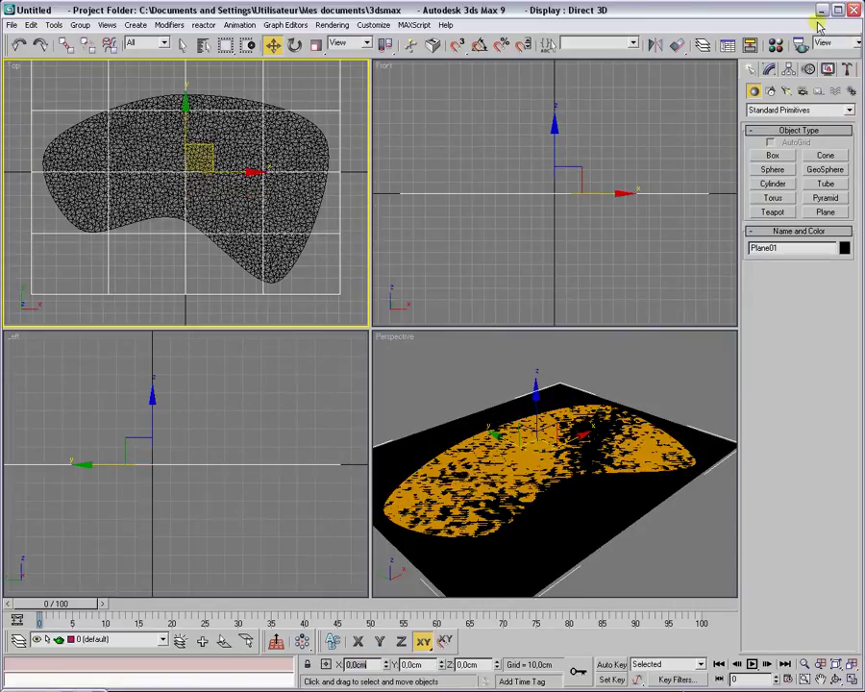
Set the plane's Length and Width to 300 cm with 10 × 10 segments.
click(766, 69)
double_click(825, 322)
text(300)
key(Tab)
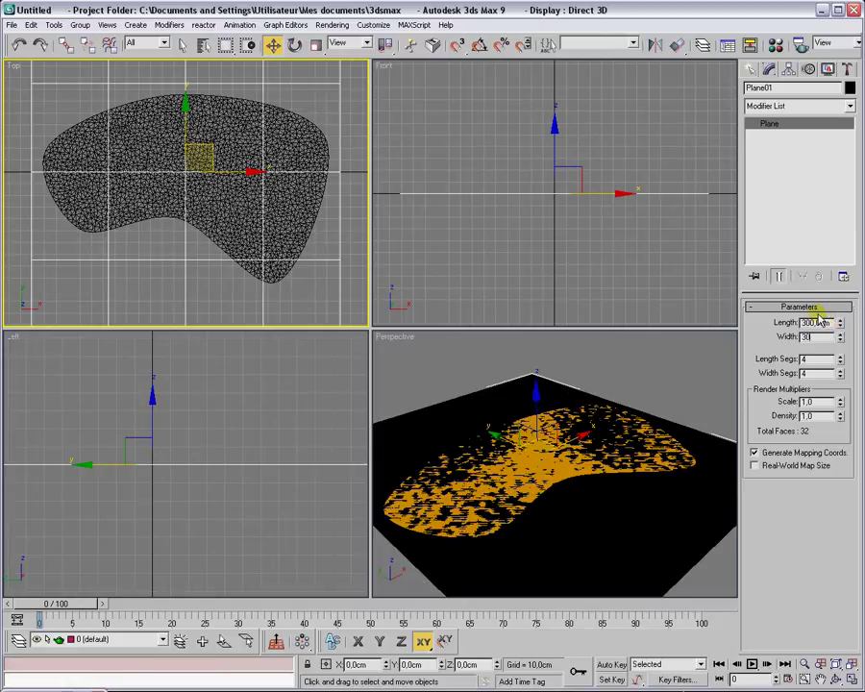
text(300)
key(Tab)
text(10)
key(Tab)
text(10)
key(Tab)
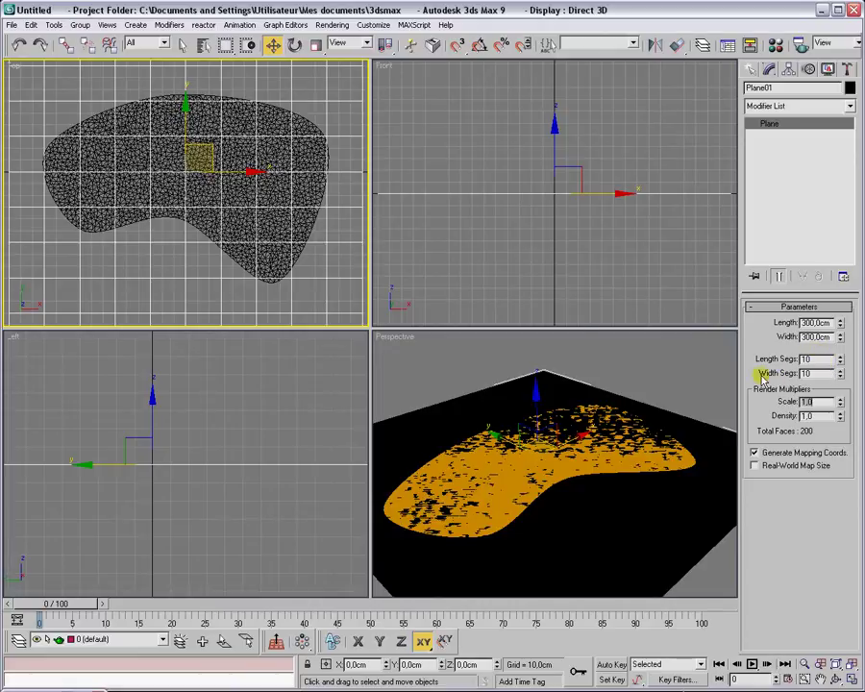
mouse_move(238, 141)
mouse_down()
mouse_move(237, 155)
mouse_move(241, 134)
mouse_up()
right_click(240, 134)
click(329, 409)
Drag the blue material 02 onto Plane01.
right_click(711, 452)
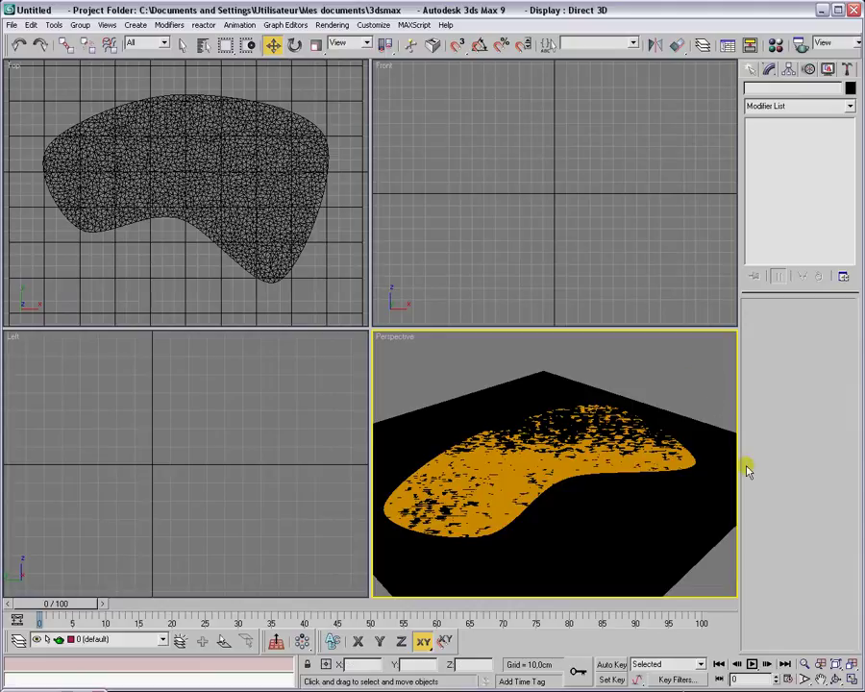
click(851, 665)
ctrl+alt+middle_drag(569, 502, 572, 480)
key(w)
click(560, 532)
key(m)
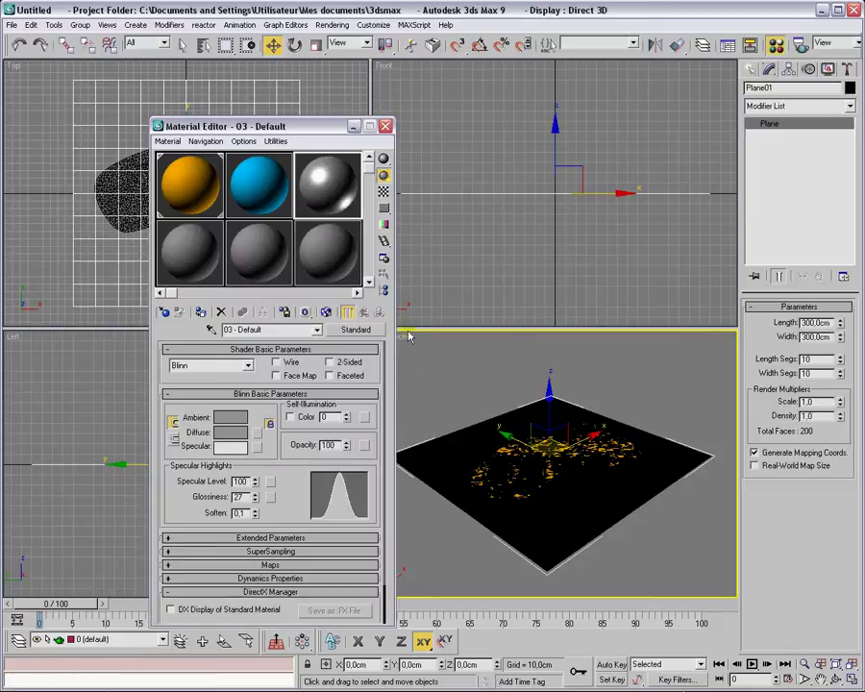
click(258, 186)
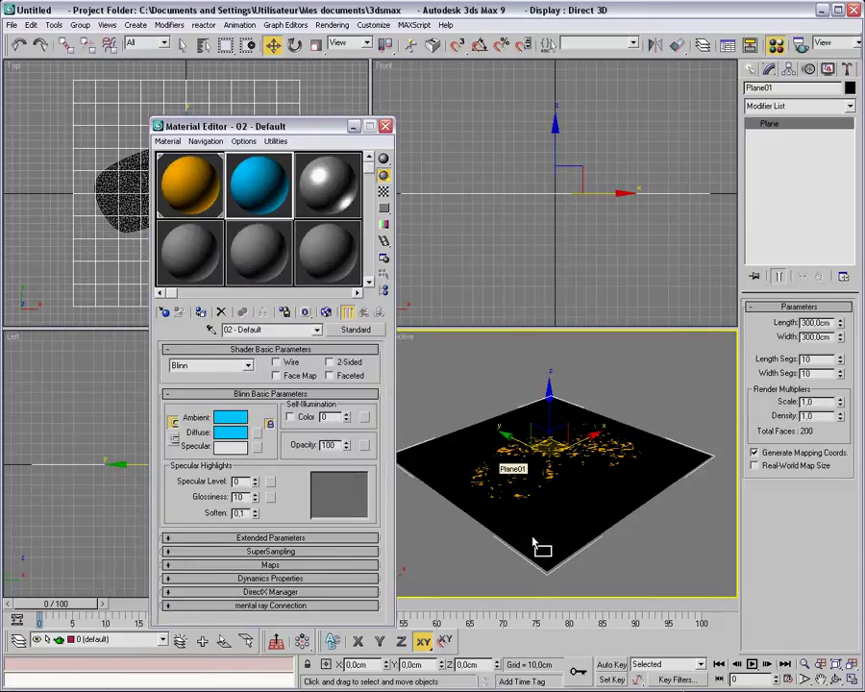
drag(236, 192, 531, 544)
click(384, 126)
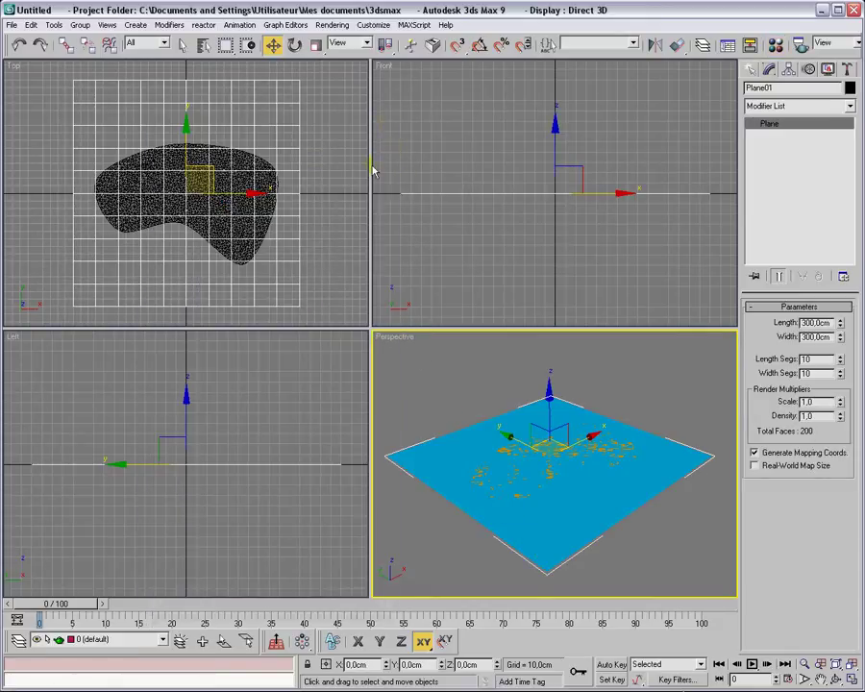
Lift Cover to about 0.989 cm above the plane in the Front view.
click(244, 180)
right_click(563, 203)
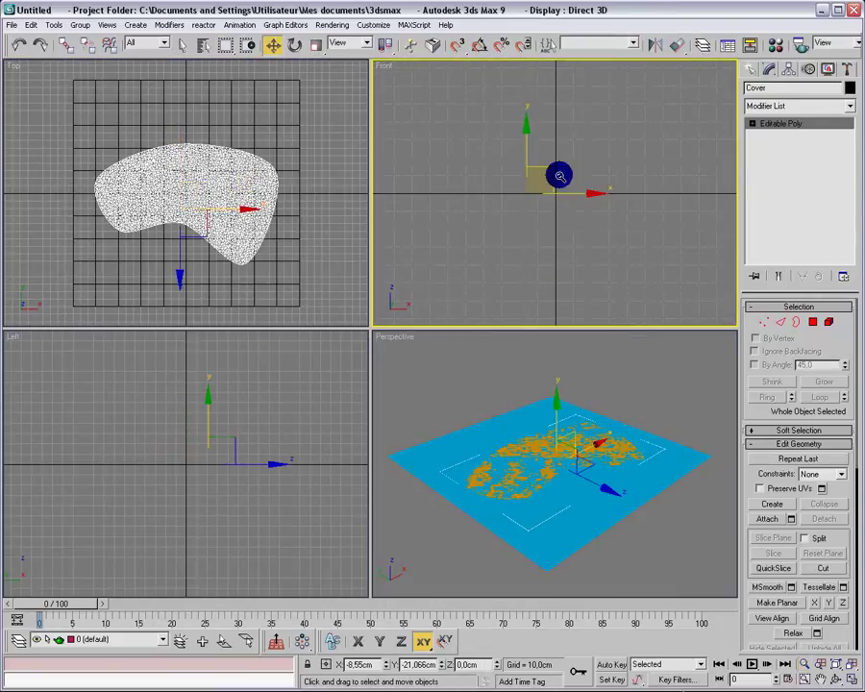
drag(530, 159, 533, 154)
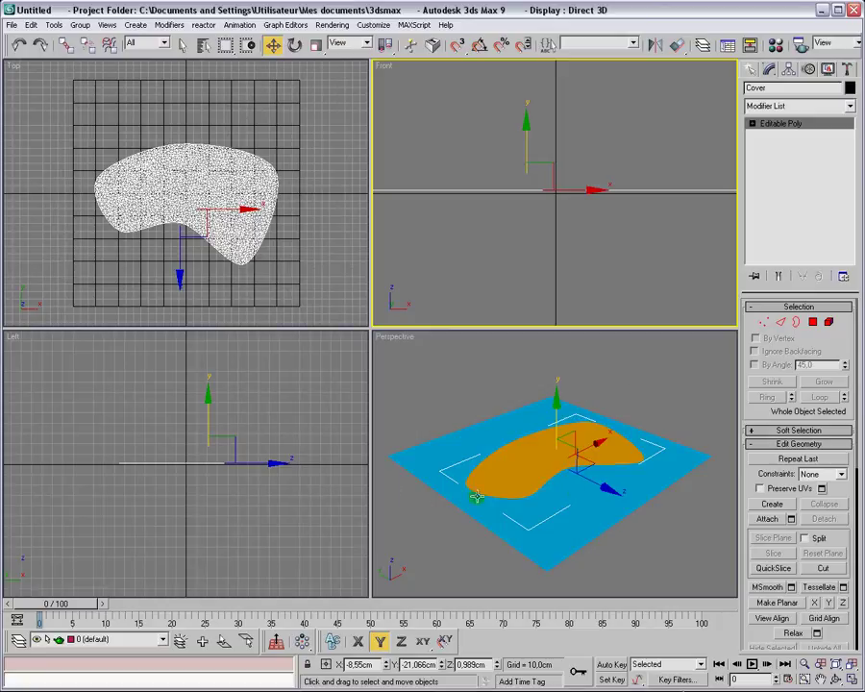
Create a cylinder in the Front view and name it Roller.
click(620, 261)
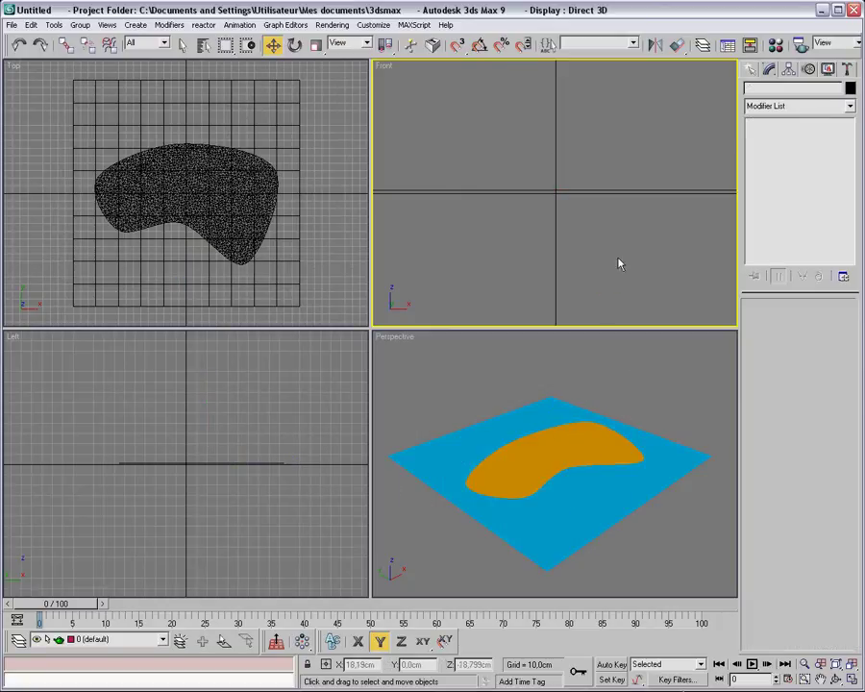
click(751, 70)
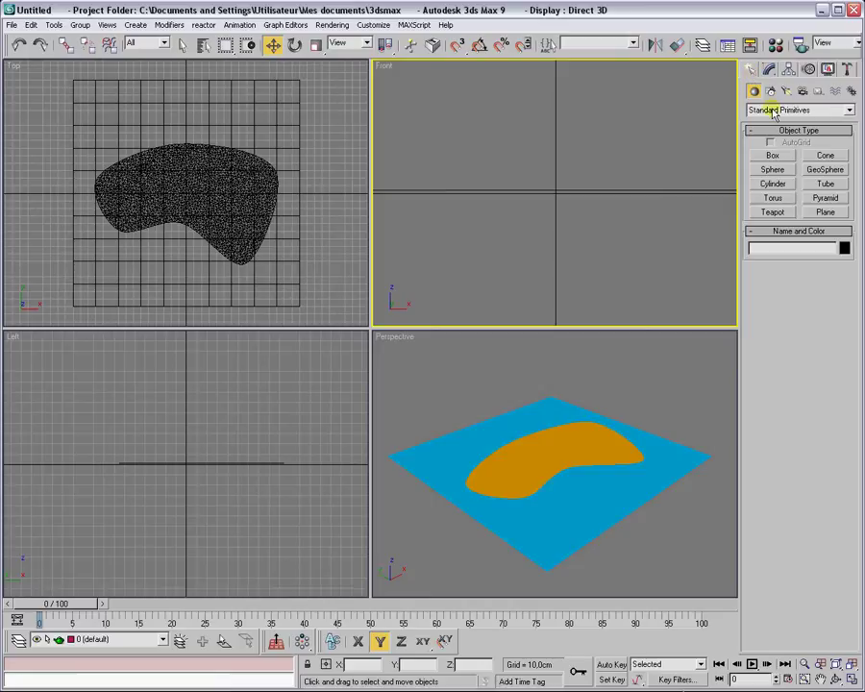
click(776, 188)
drag(555, 173, 559, 173)
click(540, 192)
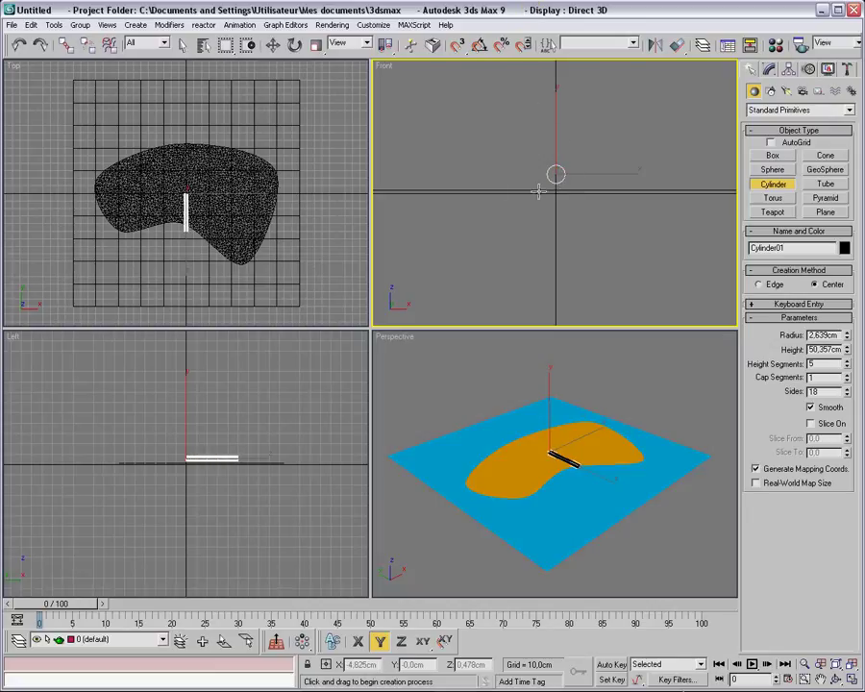
key(w)
double_click(764, 248)
text(Roller)
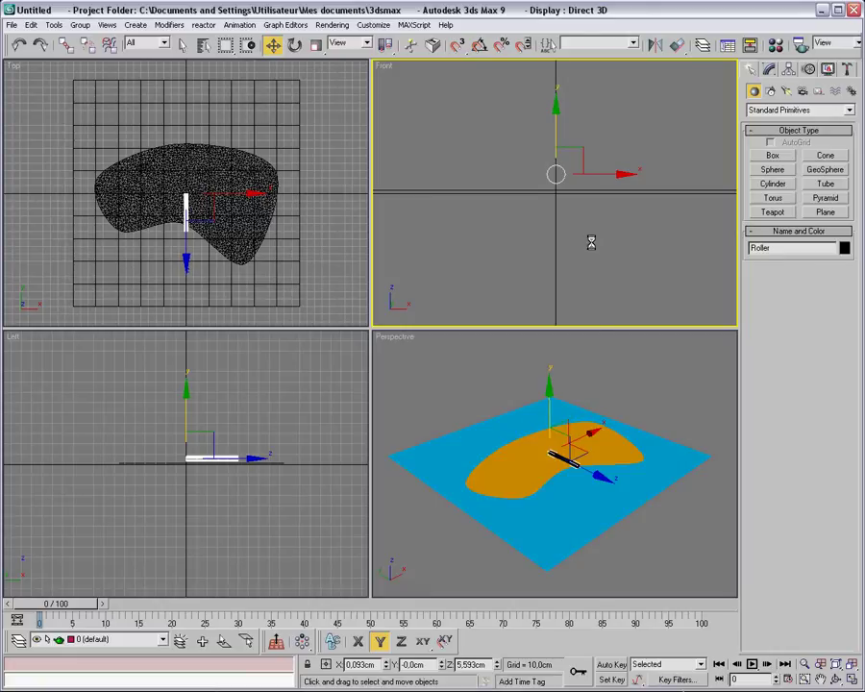
Lengthen Roller to 180.48 cm and slide it along Y across the cover.
click(600, 498)
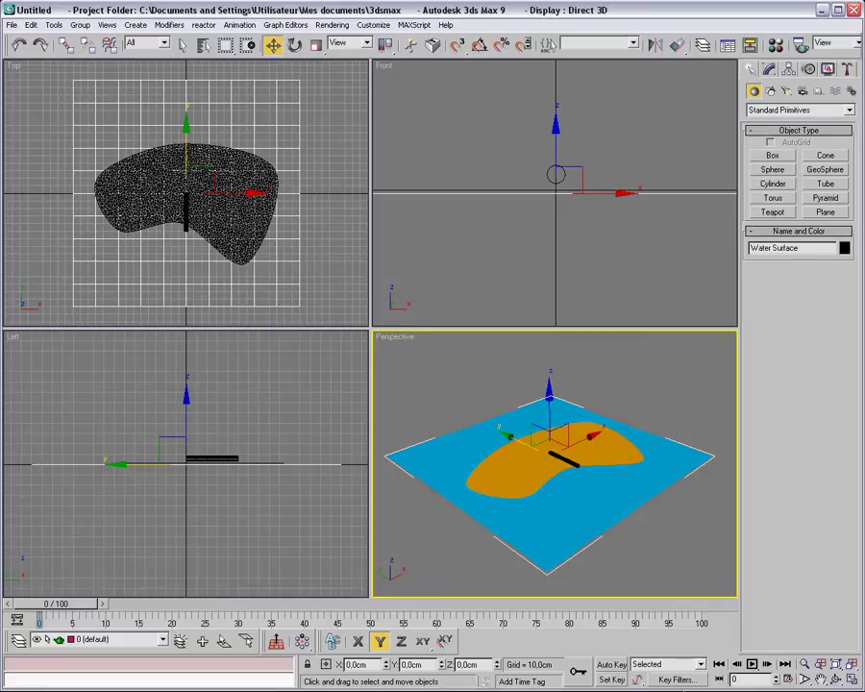
click(553, 172)
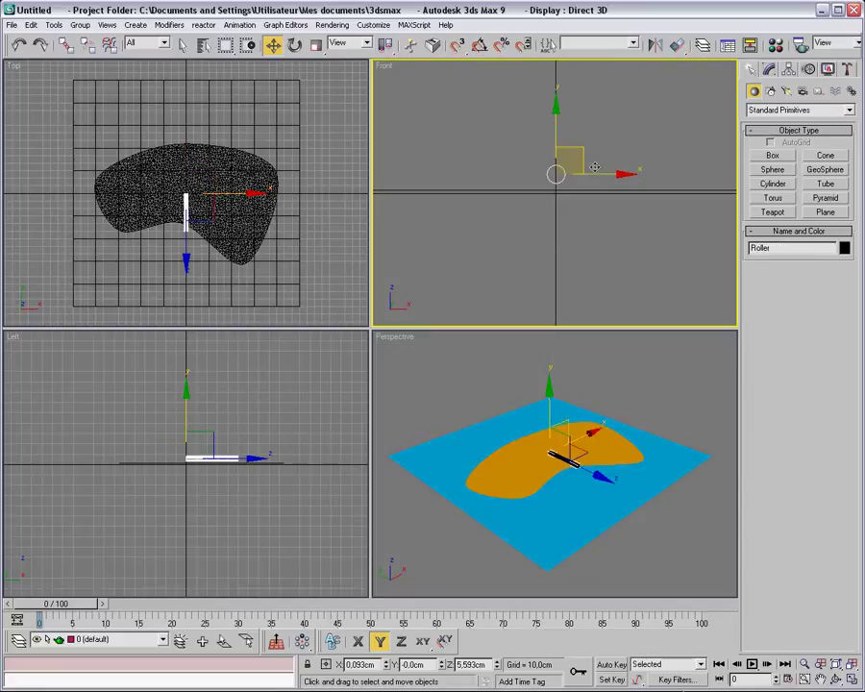
click(770, 69)
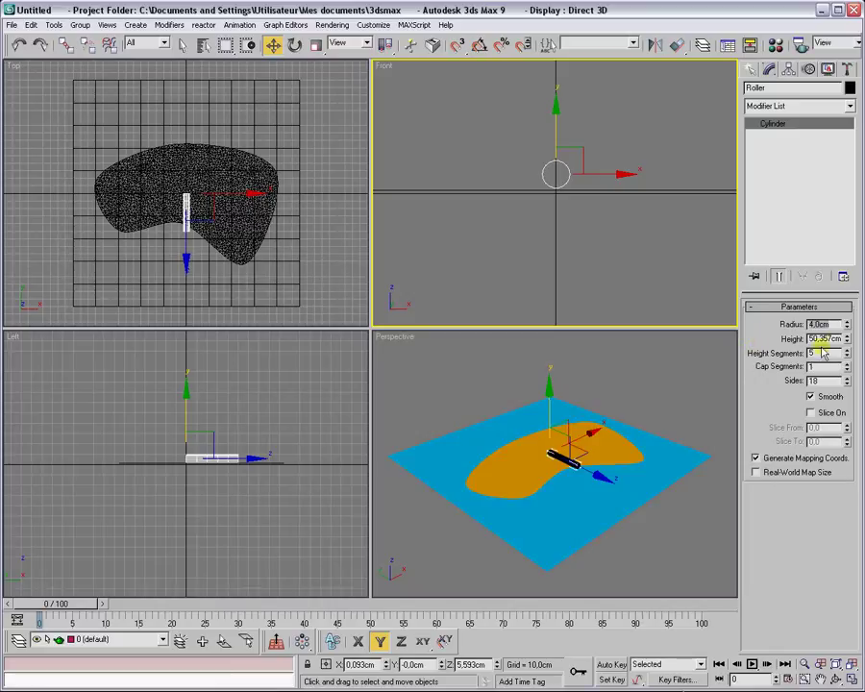
drag(849, 339, 841, 231)
click(192, 162)
drag(186, 148, 203, 83)
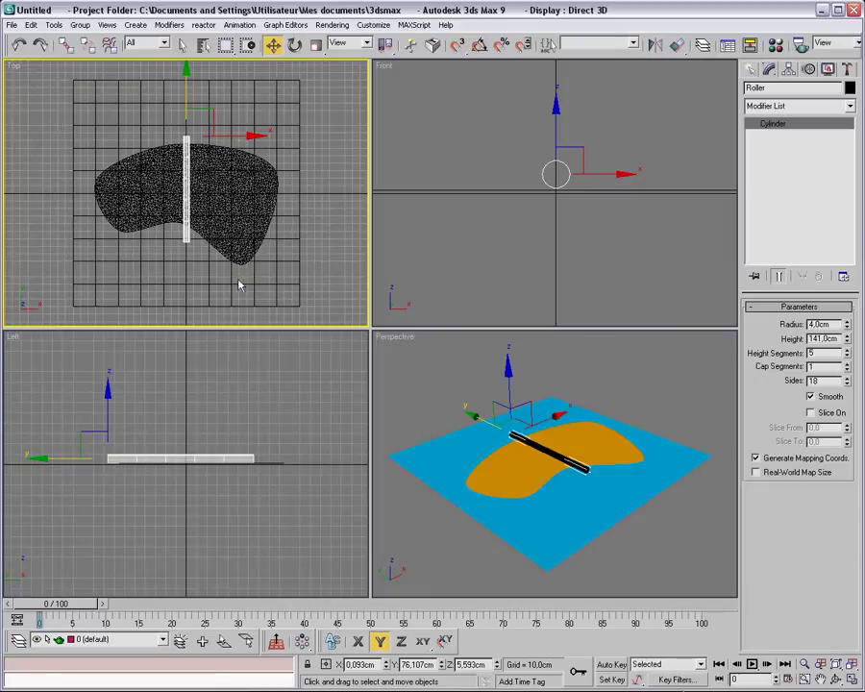
drag(847, 338, 846, 319)
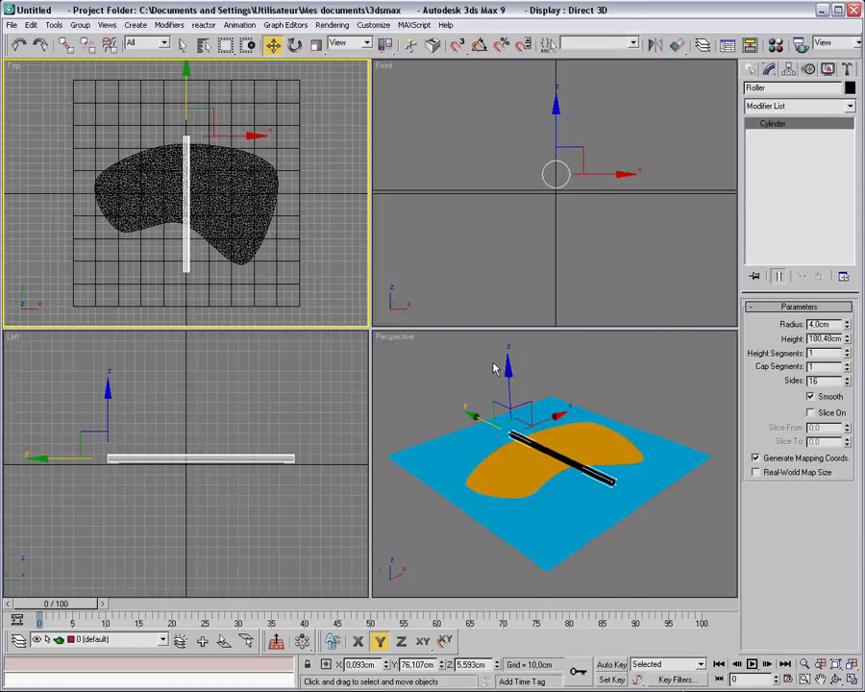
Assign the grey material 03 to Roller.
click(635, 388)
click(608, 473)
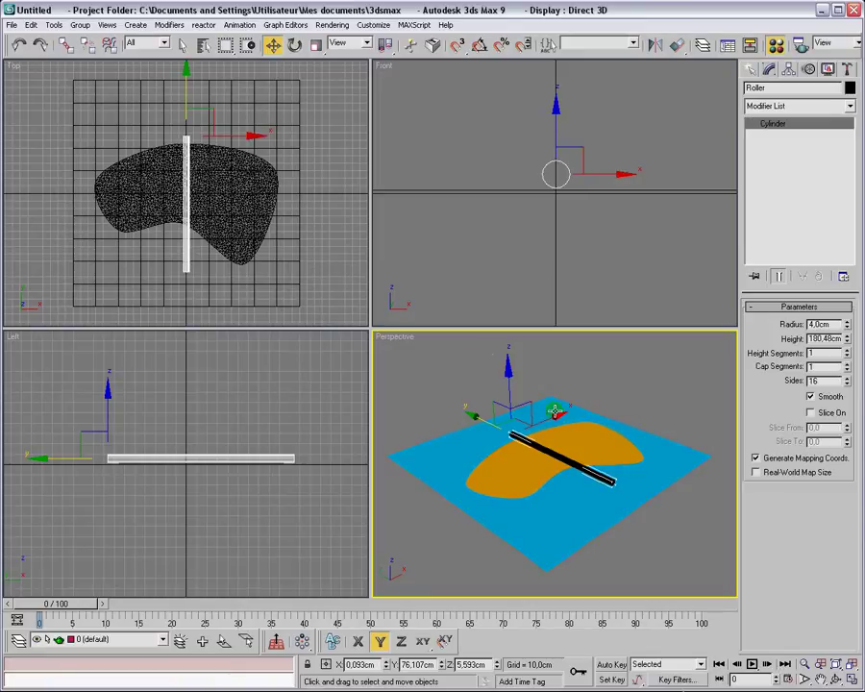
key(m)
click(331, 192)
click(200, 313)
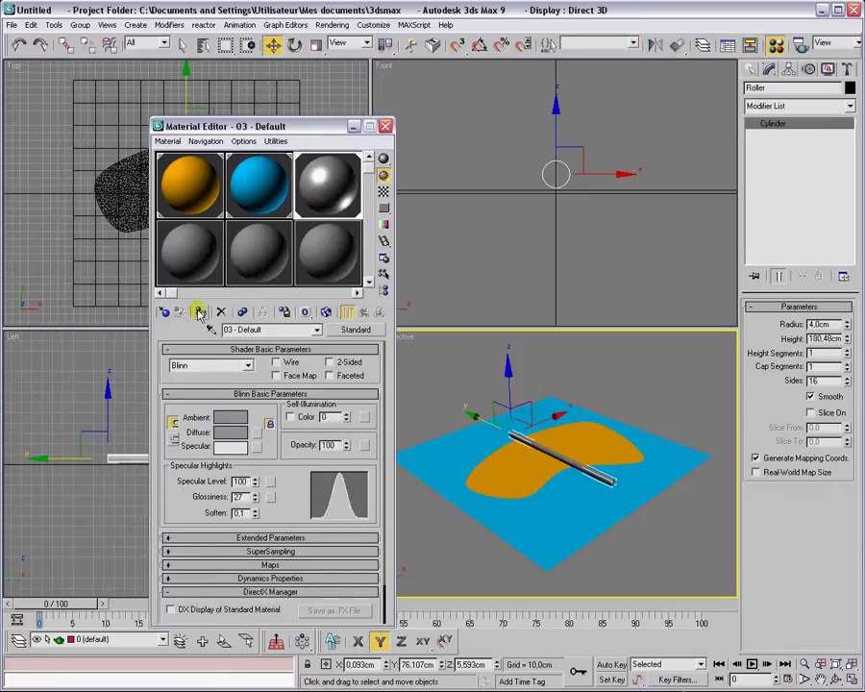
click(385, 126)
Save the scene as TutoRollerCoverSystem.max, overwriting the existing file.
key(ctrl+s)
text(Tuto)
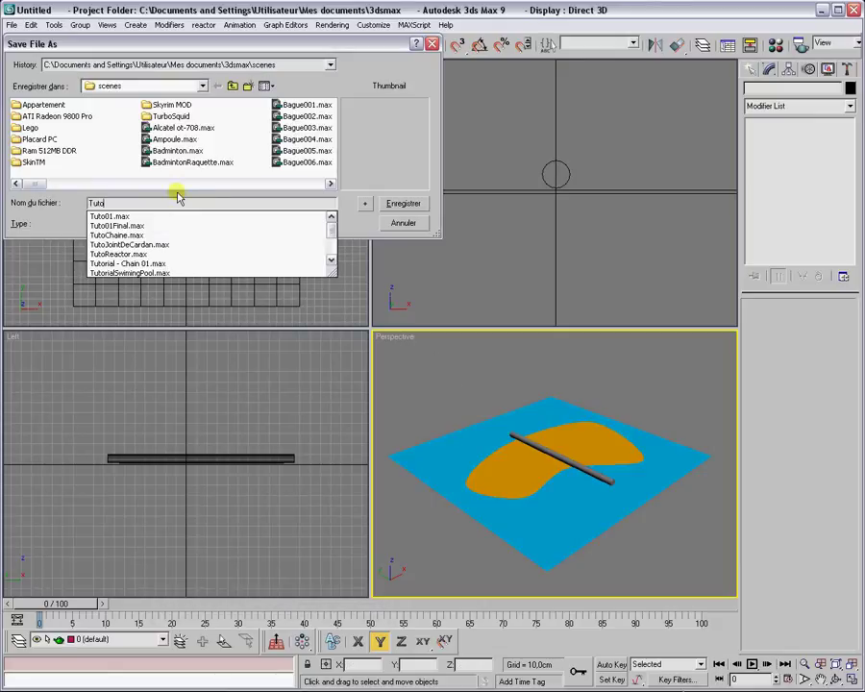
text(C)
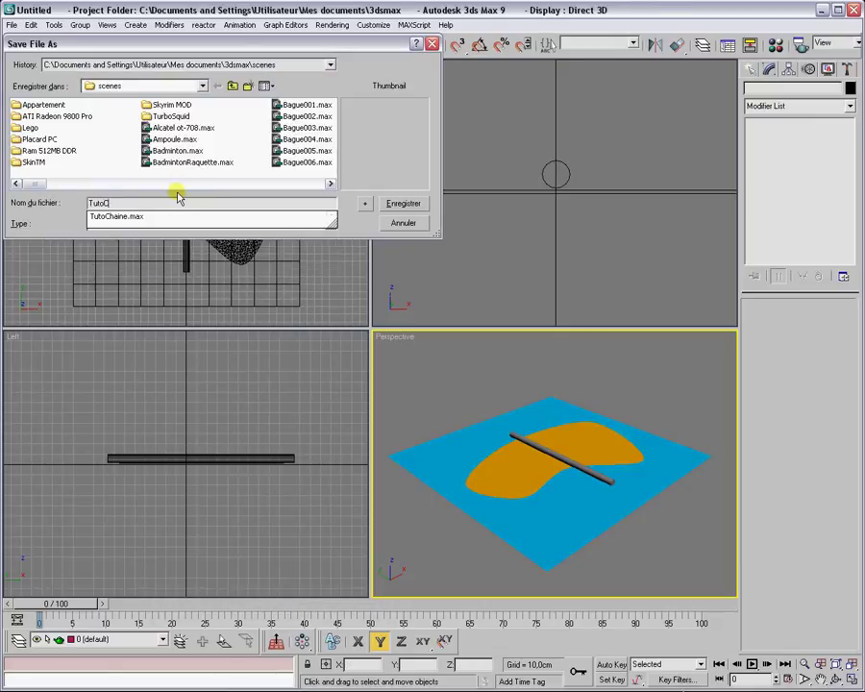
key(BackSpace)
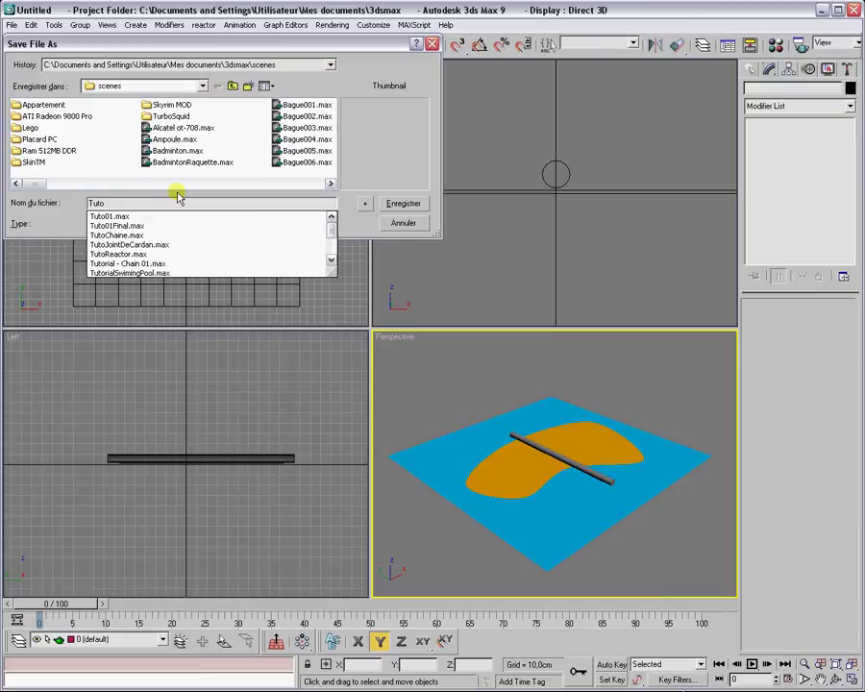
text(Ro)
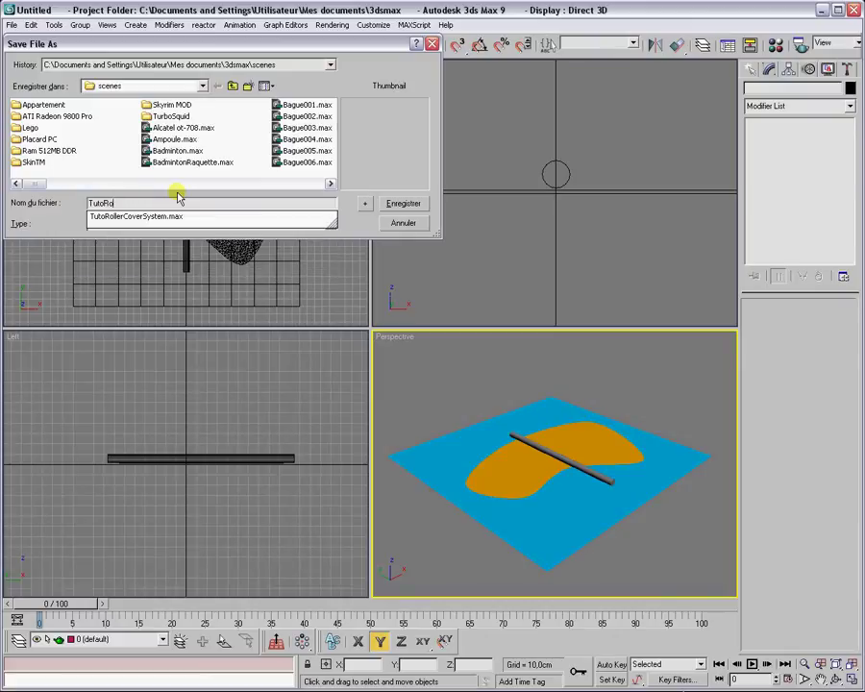
key(Down)
key(Return)
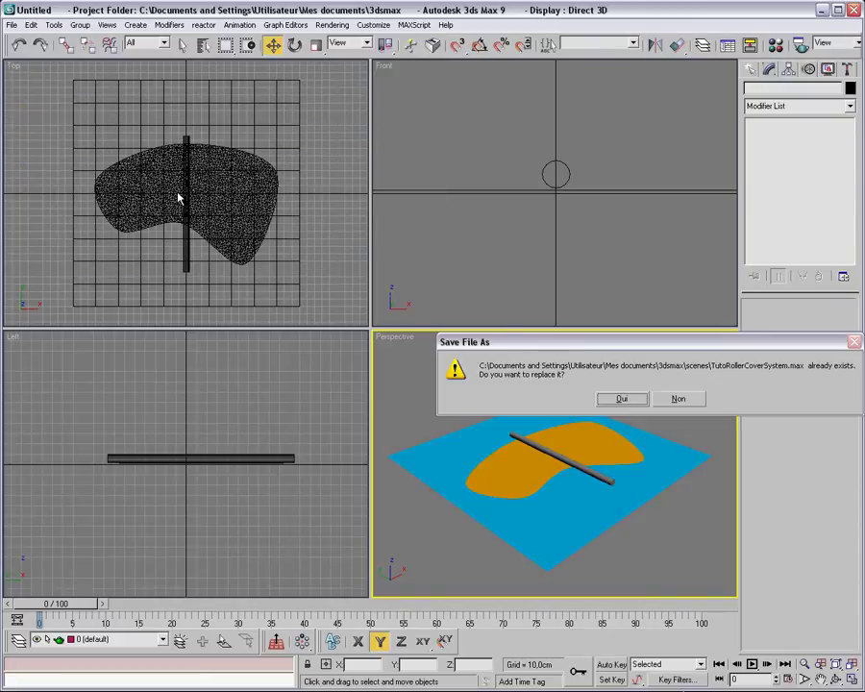
click(621, 398)
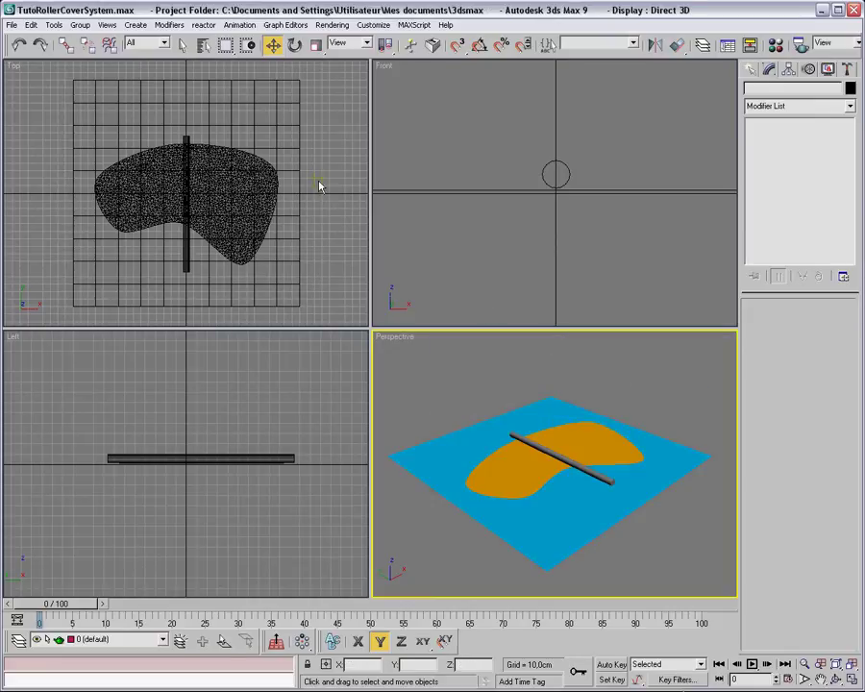
Zero Roller's X position, reposition it in the Front view, then maximize the Perspective view.
click(567, 173)
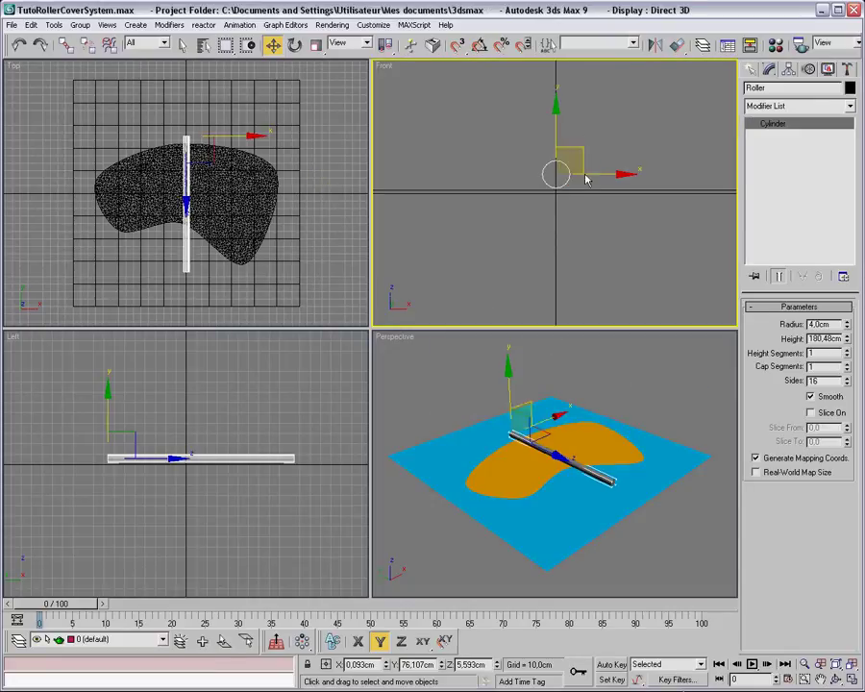
right_click(385, 663)
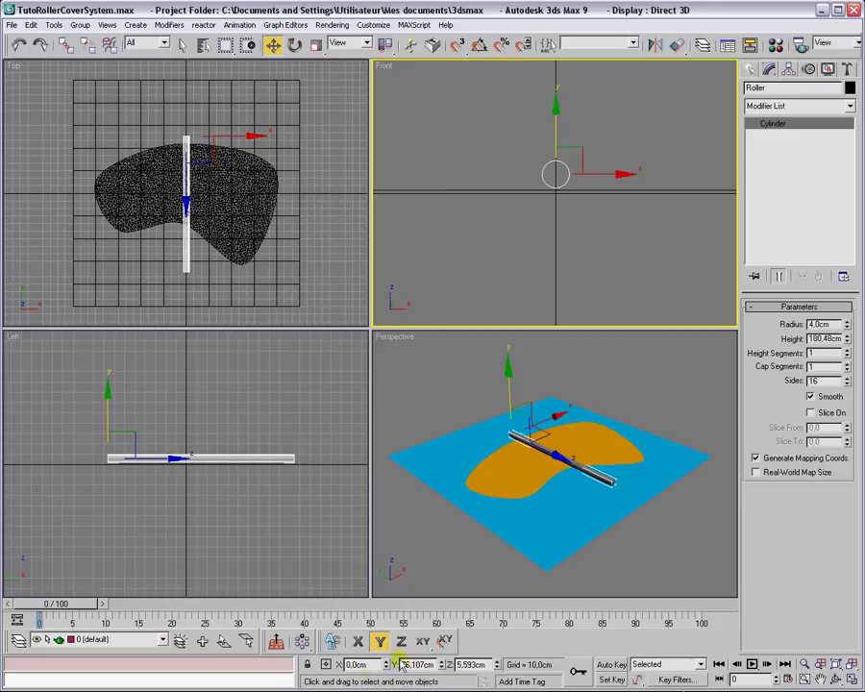
click(534, 214)
key(alt+z)
drag(534, 214, 553, 208)
key(w)
click(567, 221)
drag(565, 106, 543, 190)
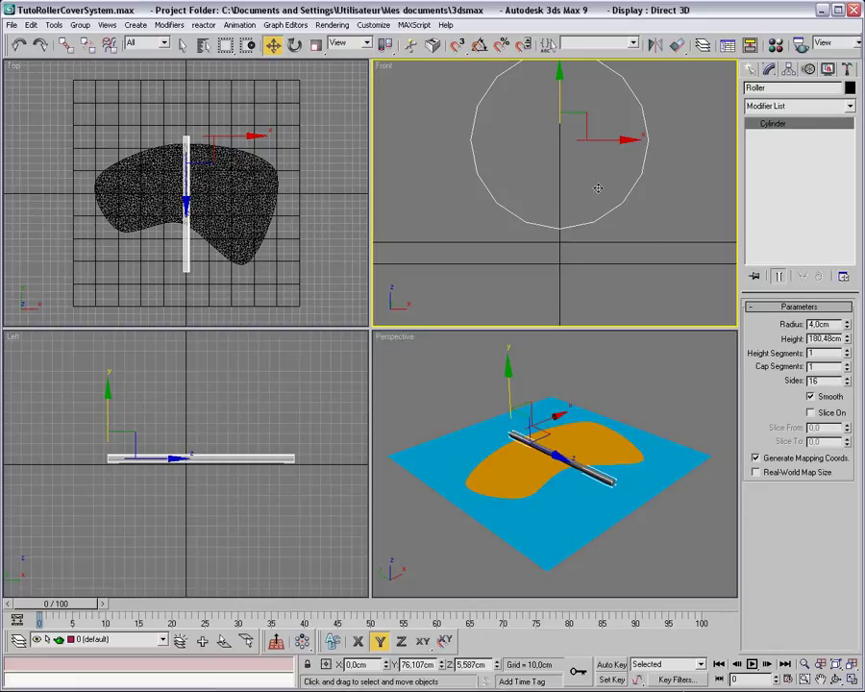
click(671, 424)
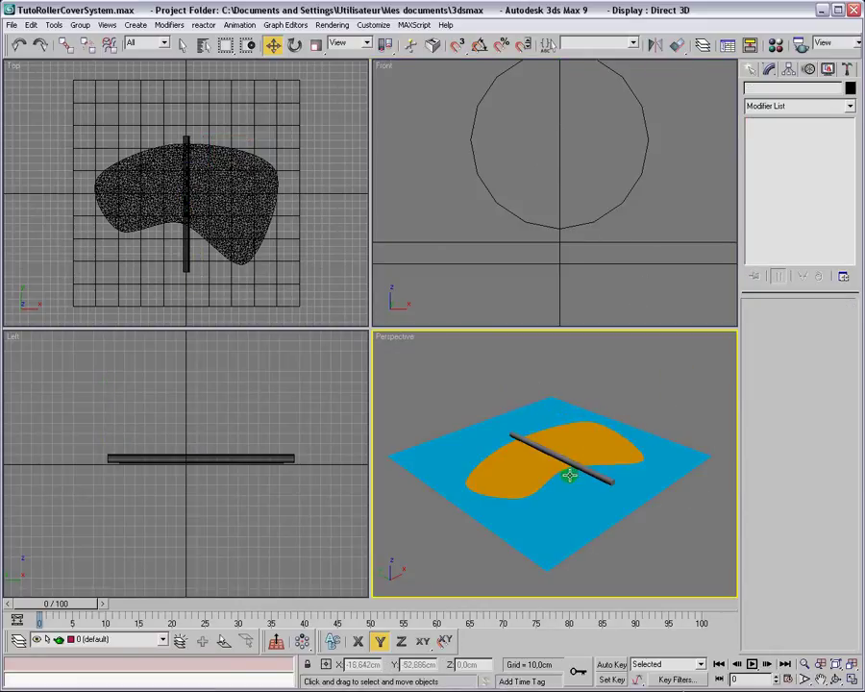
key(alt+w)
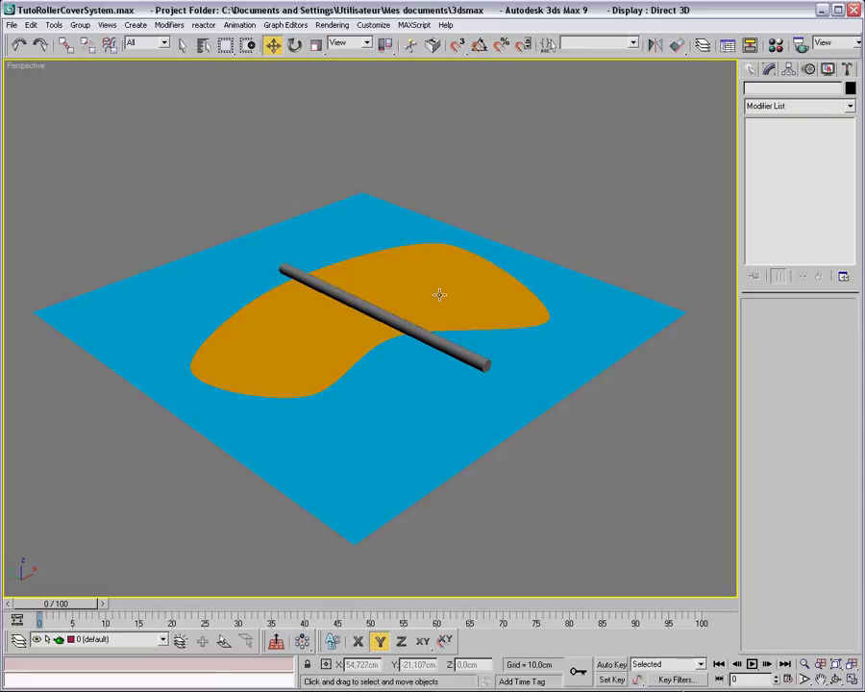
In a zoomed-in Top view, select the Cover mesh and add a Cloth modifier.
key(t)
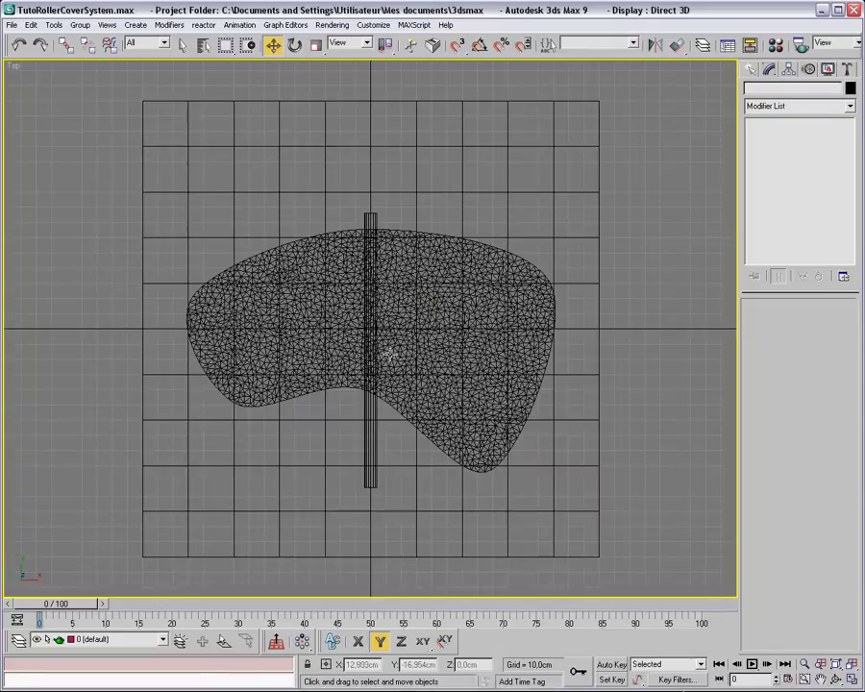
key(alt+z)
drag(386, 352, 385, 344)
middle_drag(385, 344, 392, 265)
scroll(379, 350, up, 3)
key(w)
click(413, 229)
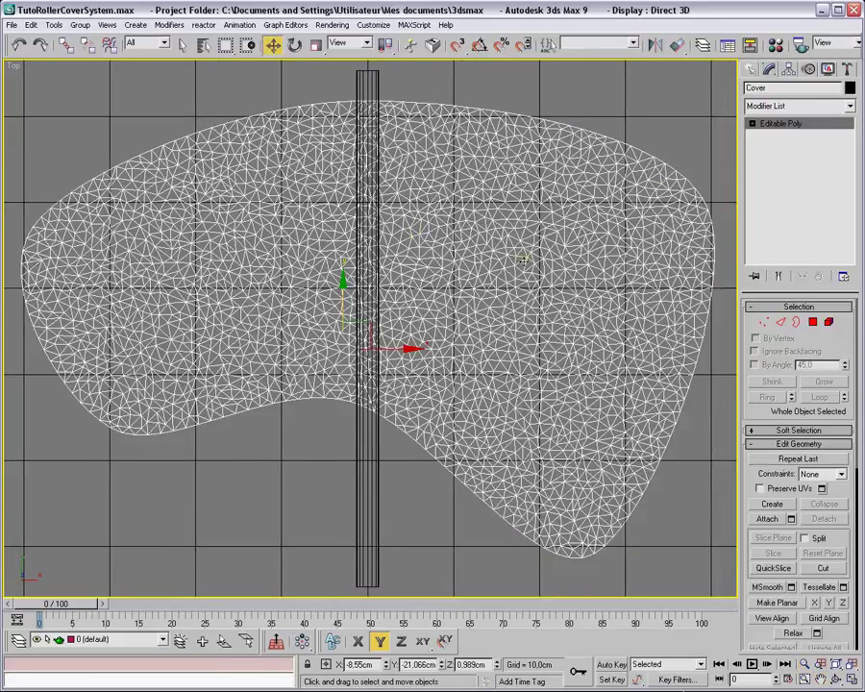
click(757, 105)
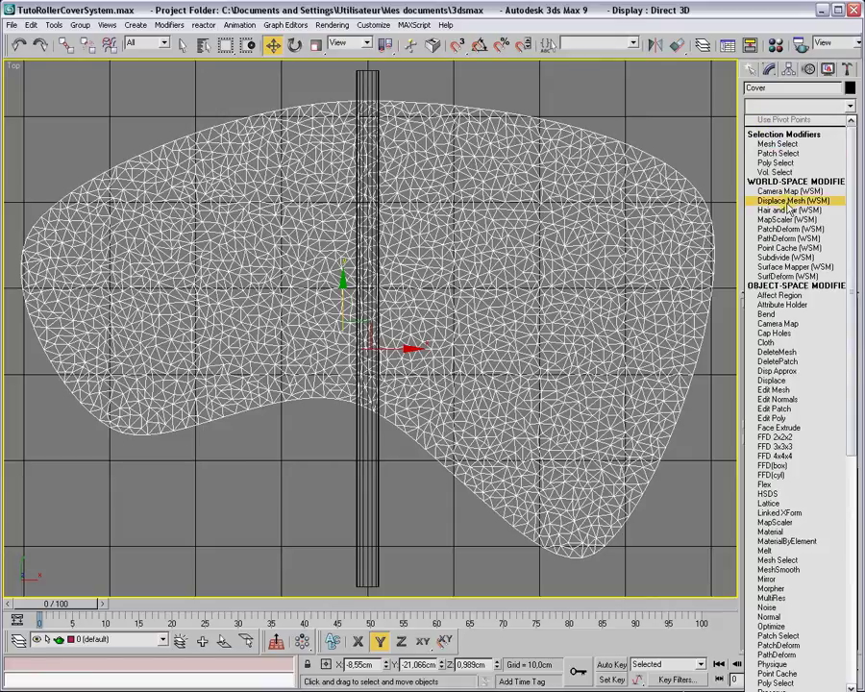
click(805, 343)
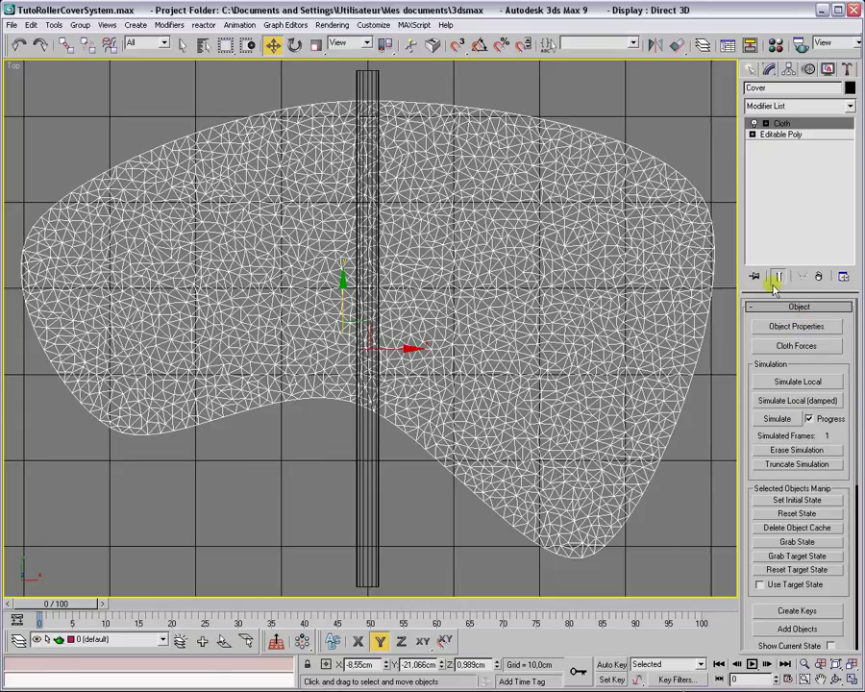
Add Roller and Water Surface to the cloth simulation objects.
click(815, 328)
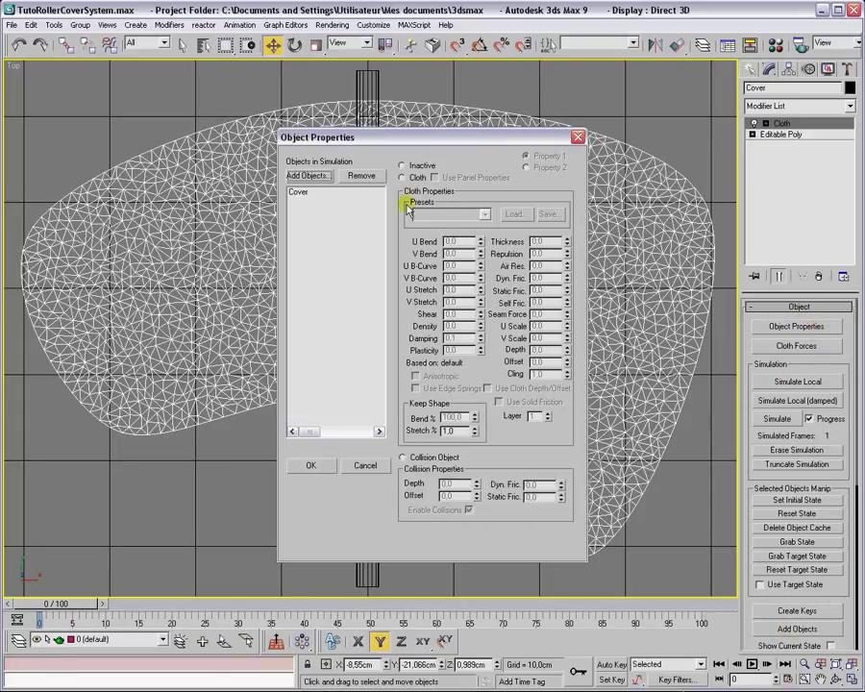
click(308, 176)
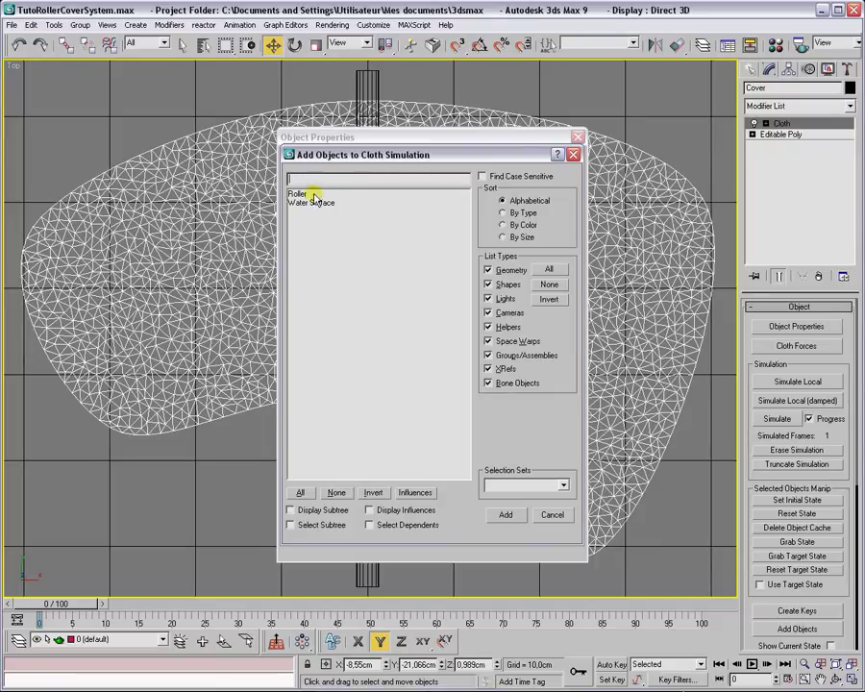
click(314, 195)
shift+click(313, 203)
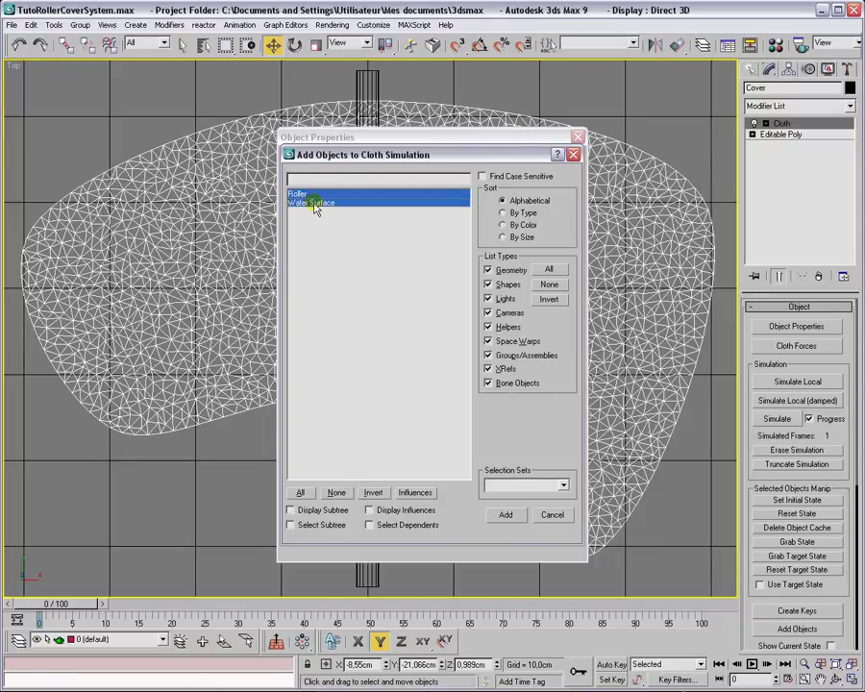
click(500, 513)
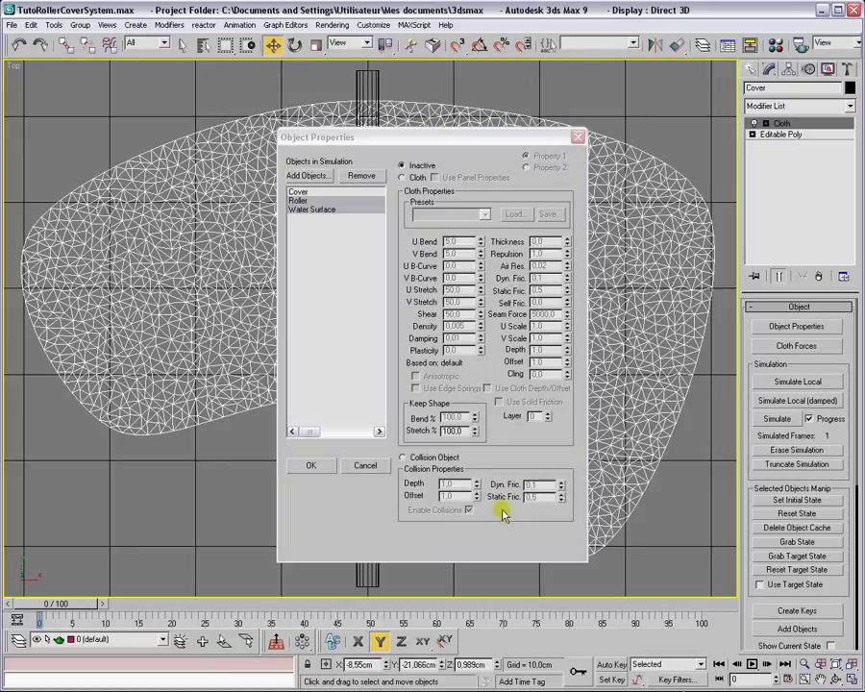
Make the Cover a cloth object using the Polyester preset.
click(299, 193)
click(404, 178)
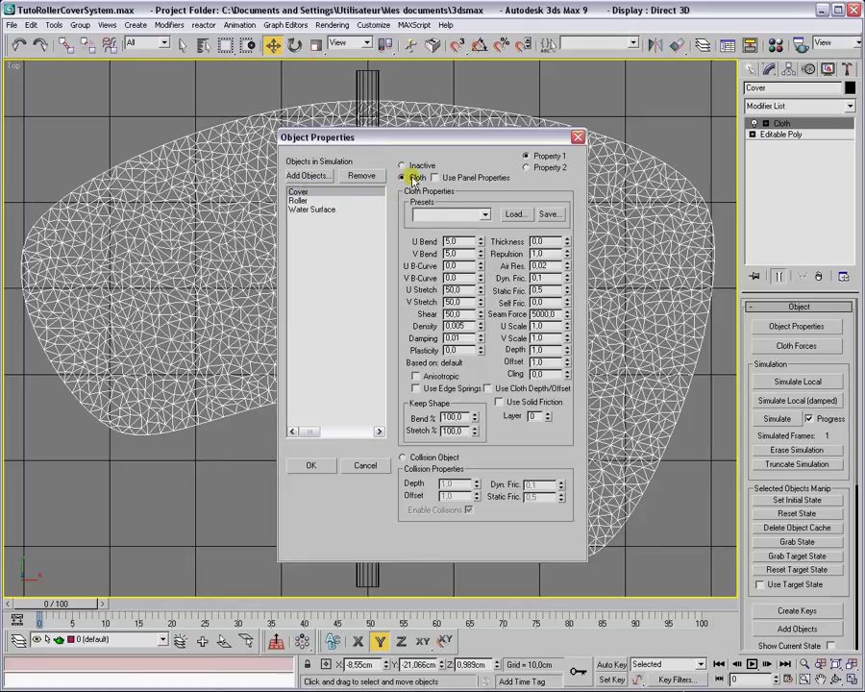
click(485, 215)
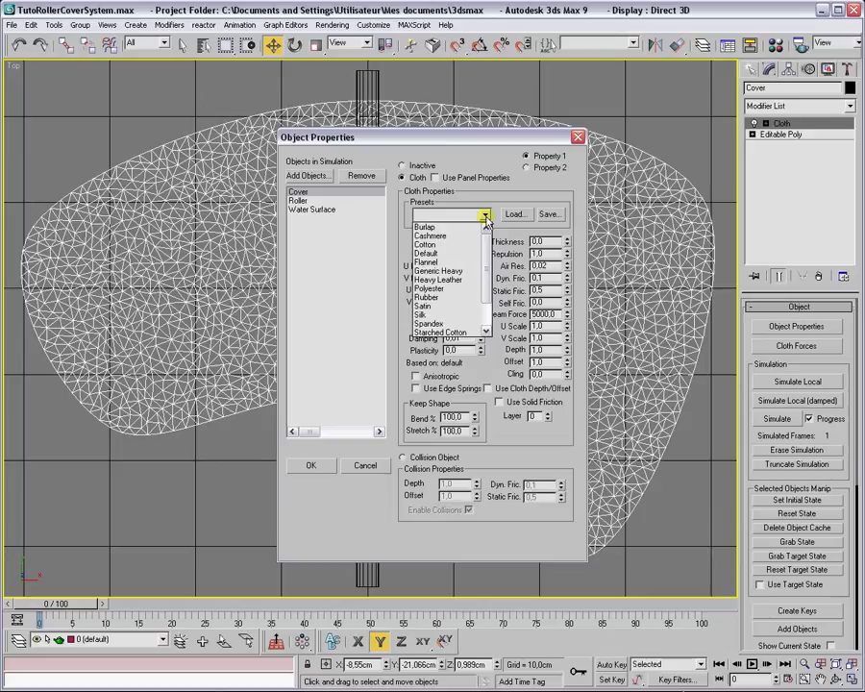
click(464, 292)
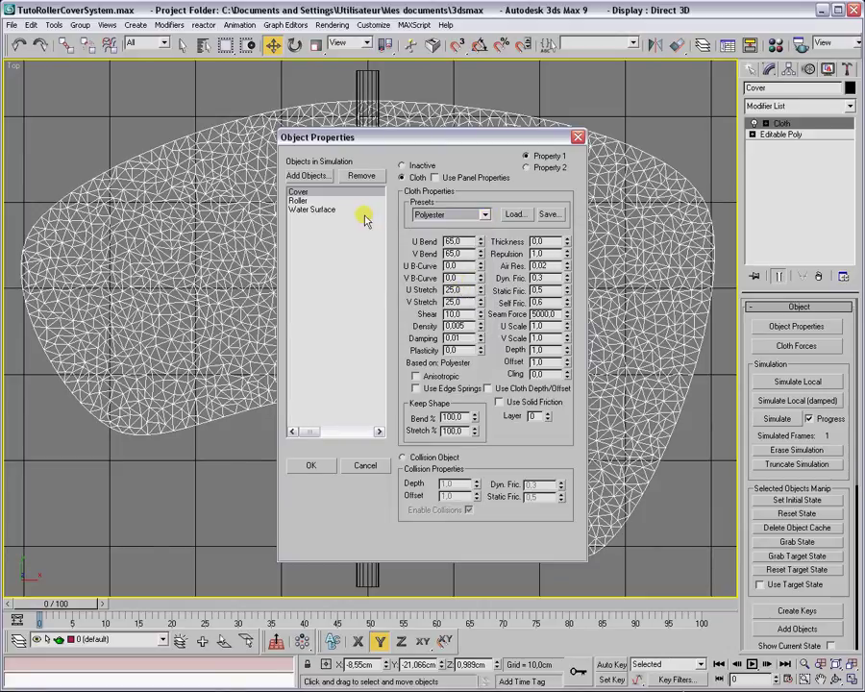
click(486, 215)
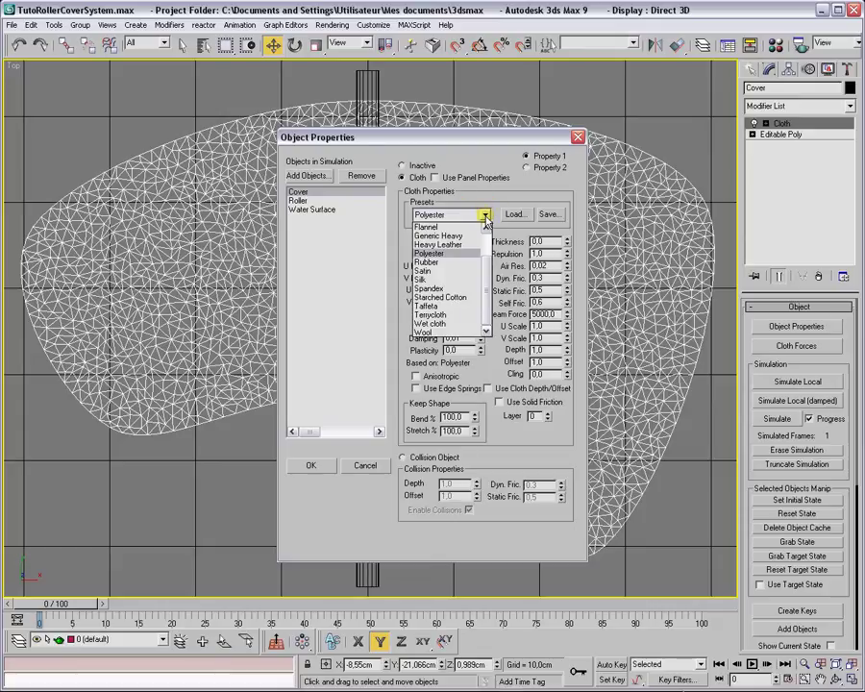
click(485, 214)
Set Roller and Water Surface as collision objects, with the water's friction at 0.0.
click(310, 200)
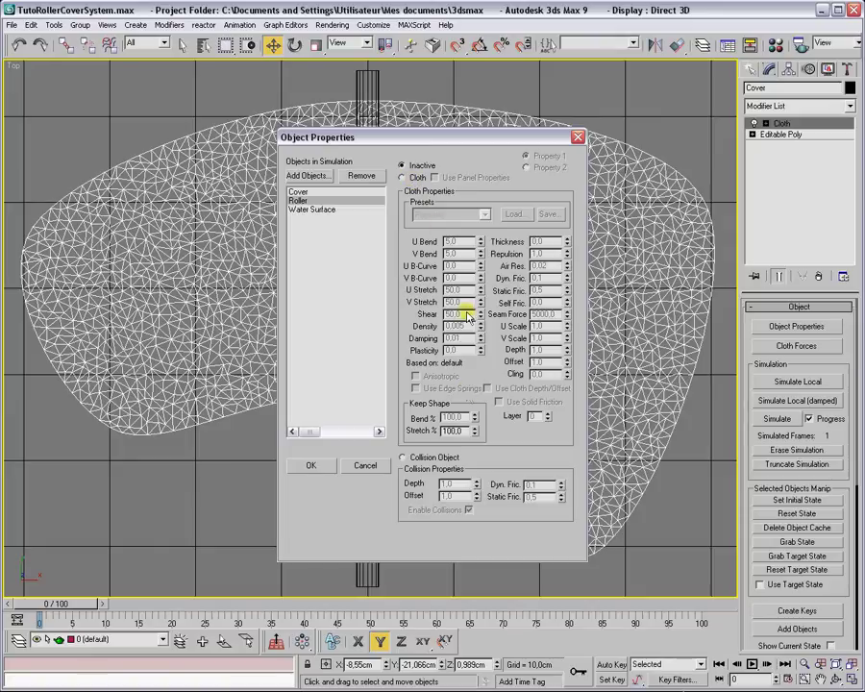
click(403, 458)
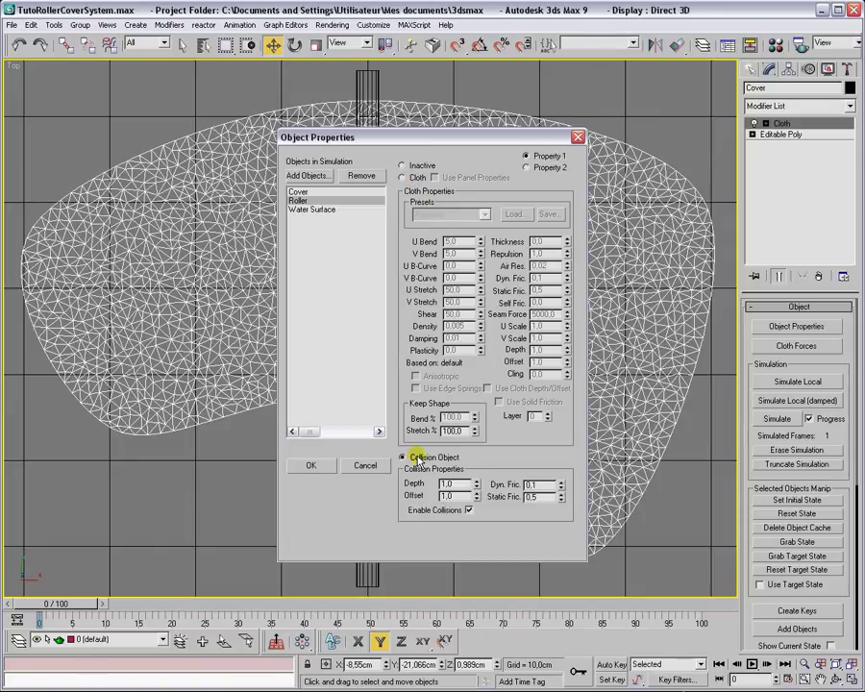
click(300, 209)
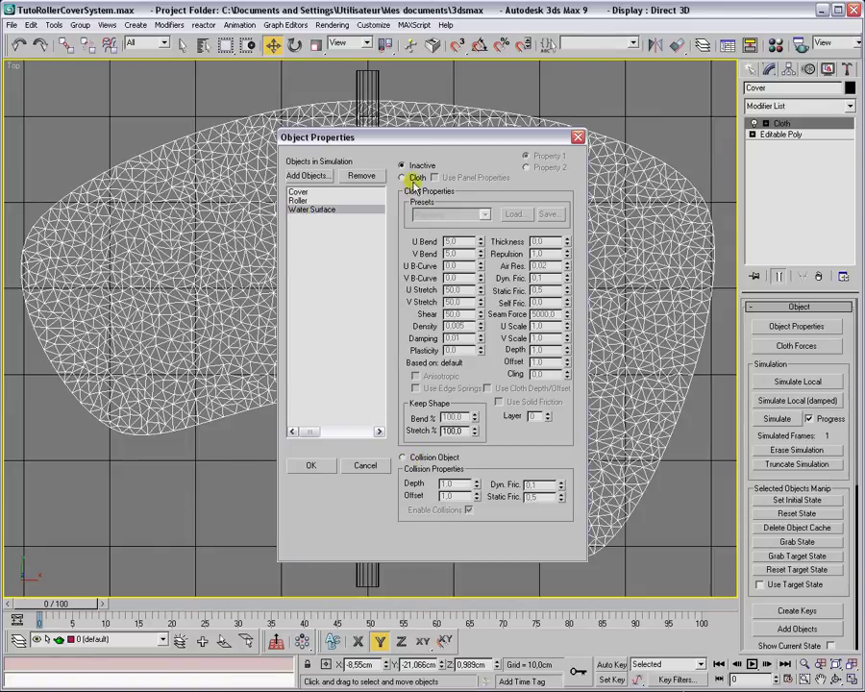
click(404, 458)
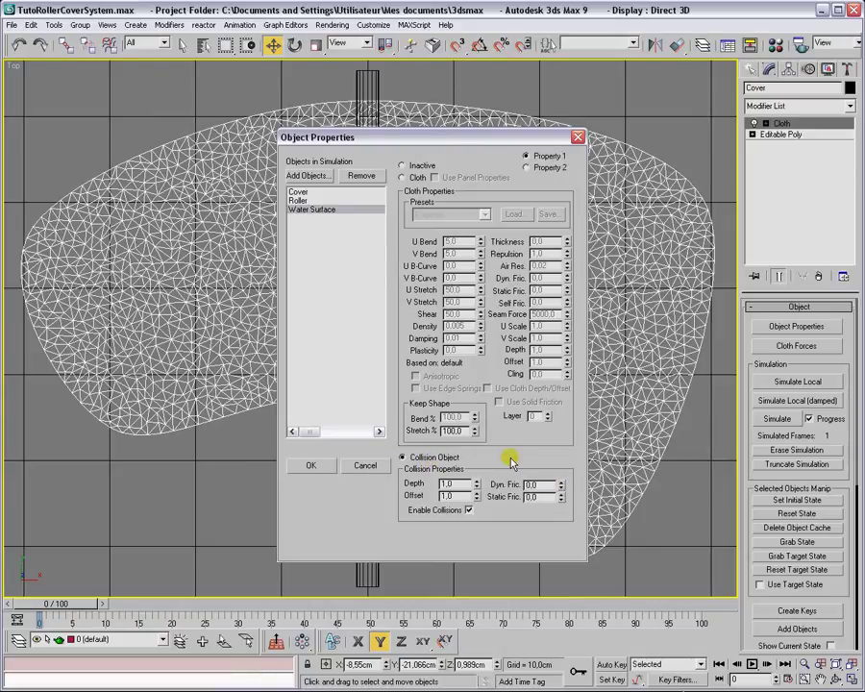
double_click(531, 485)
click(308, 468)
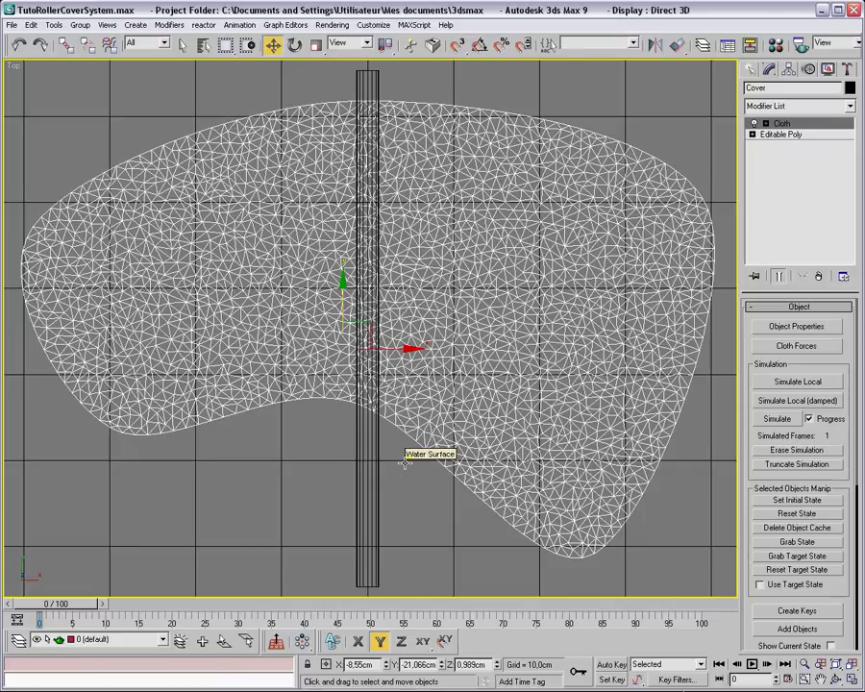
Select the Cover and enter the Cloth modifier's Group sub-level.
click(404, 463)
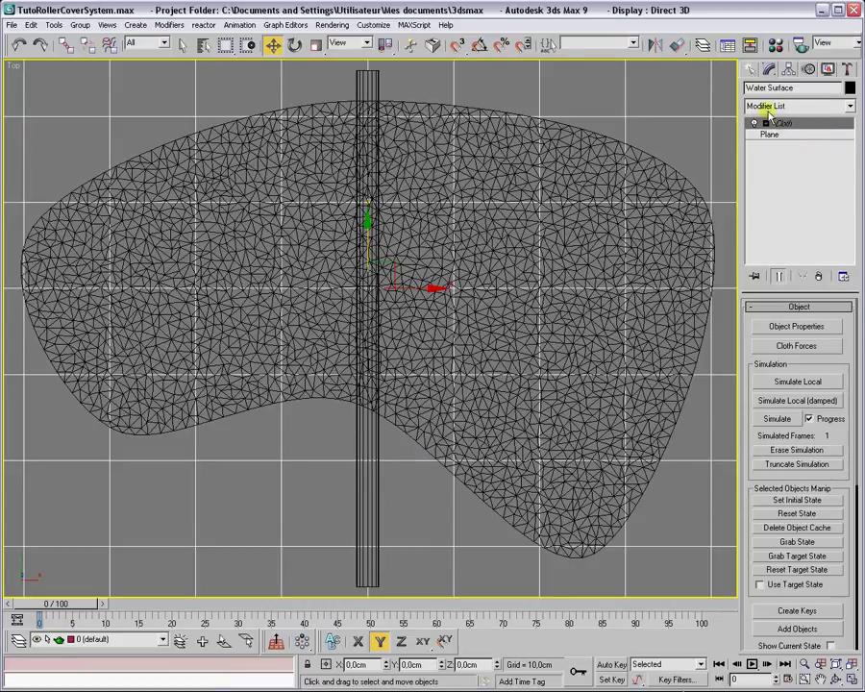
click(371, 510)
click(390, 509)
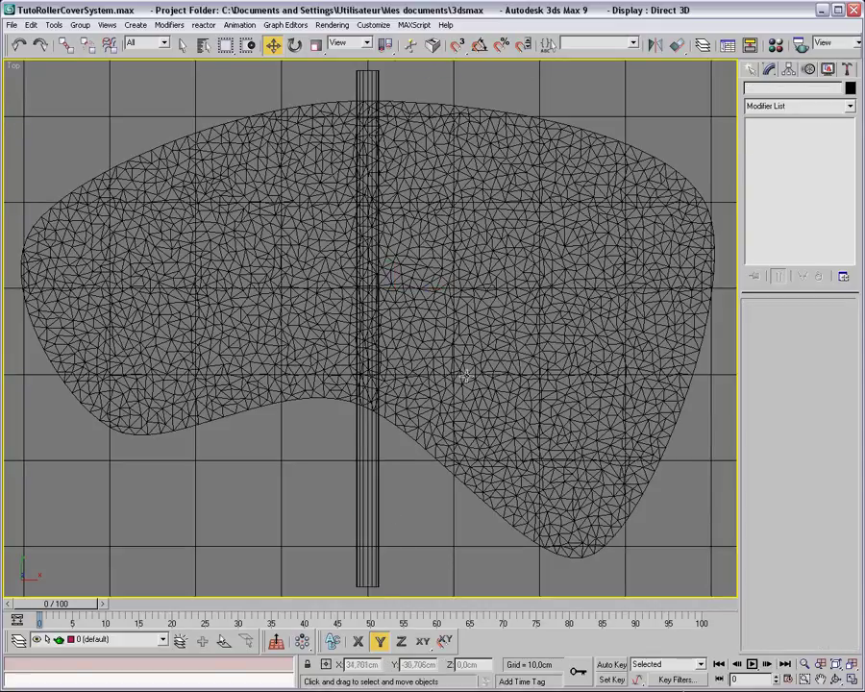
click(435, 343)
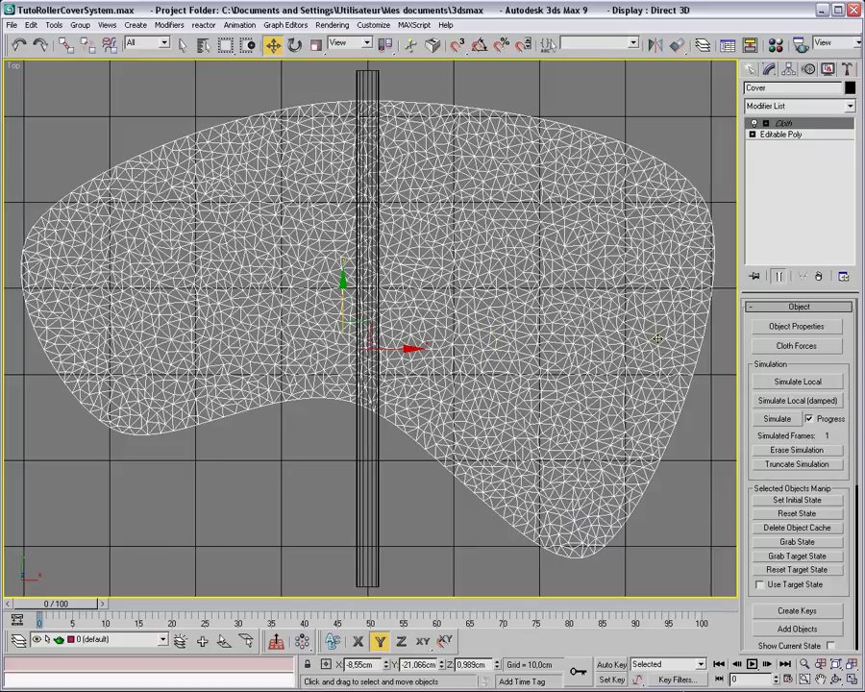
click(766, 124)
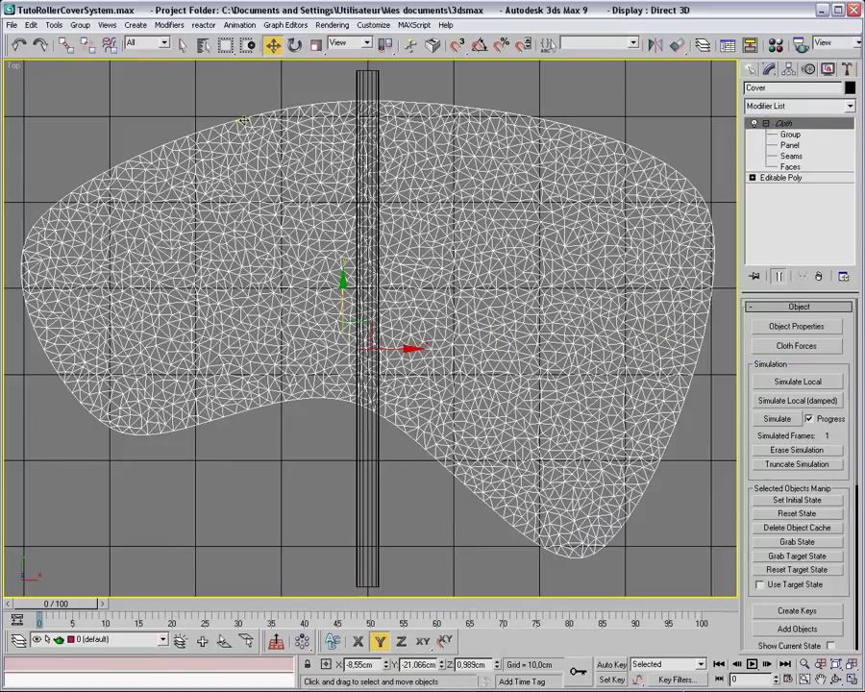
click(790, 135)
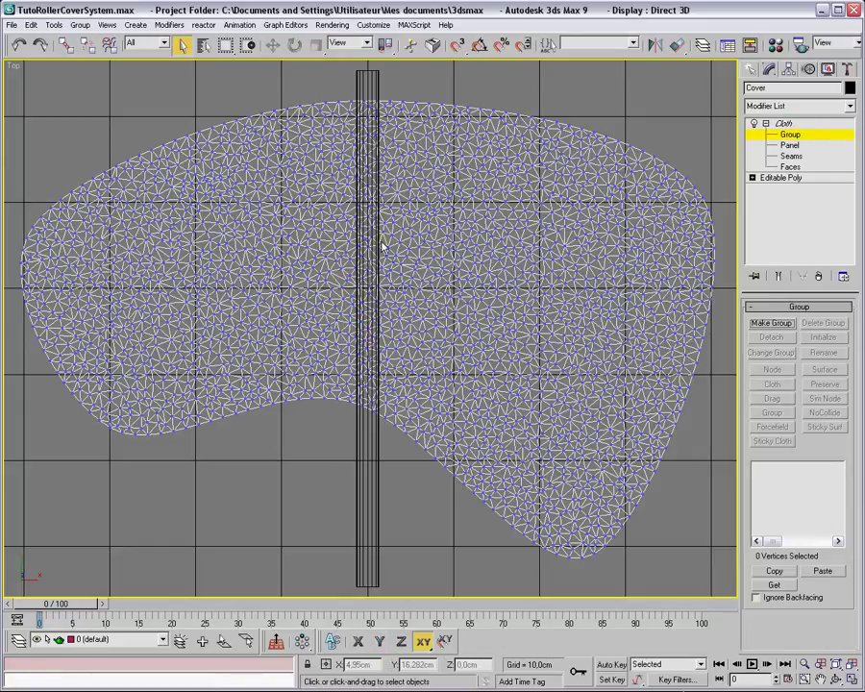
Box-select the 72 vertices under the roller and group them as 'Connection Vertices'.
middle_drag(365, 238, 385, 273)
scroll(385, 273, down, 1)
right_click(385, 96)
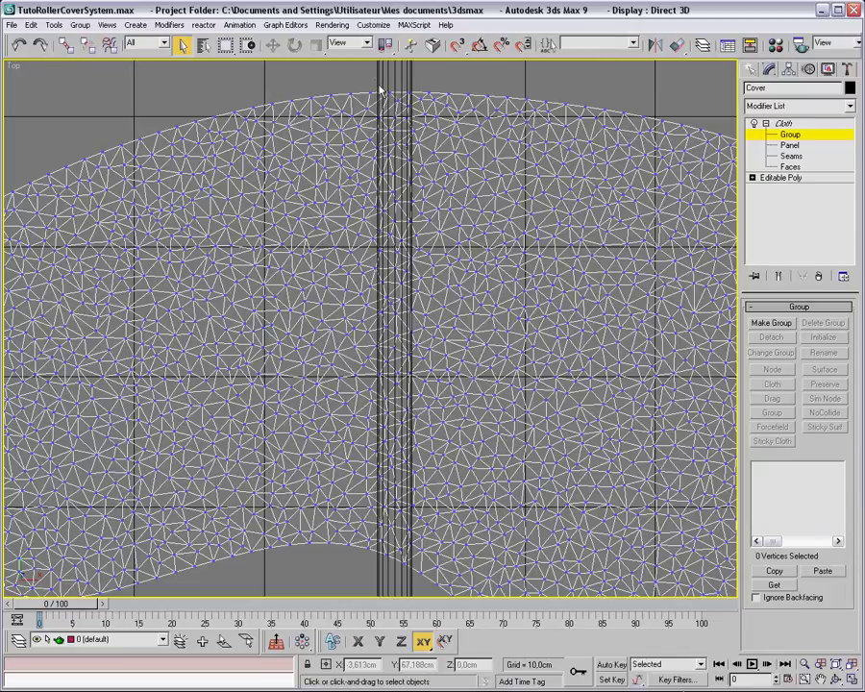
drag(381, 90, 412, 586)
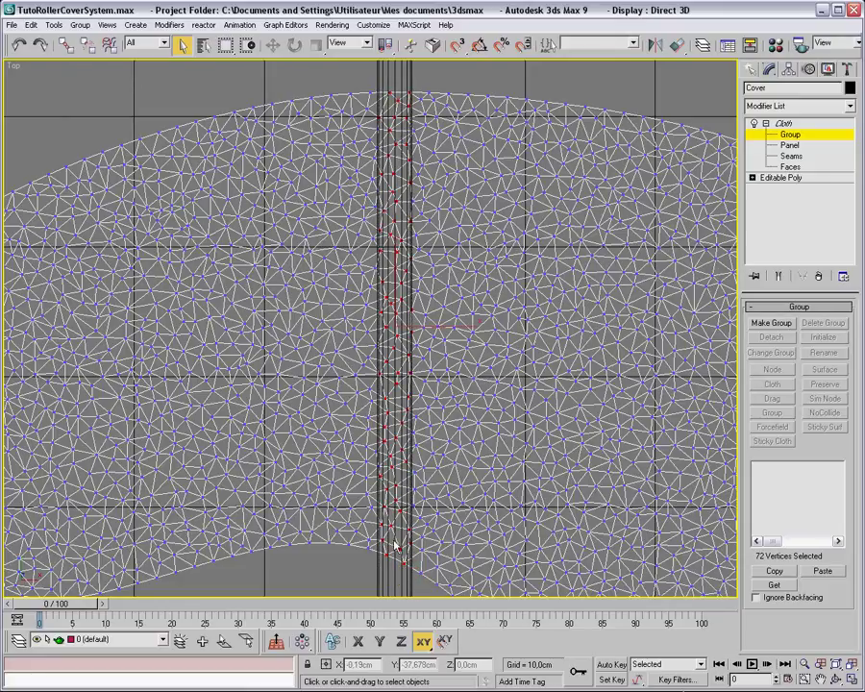
click(771, 323)
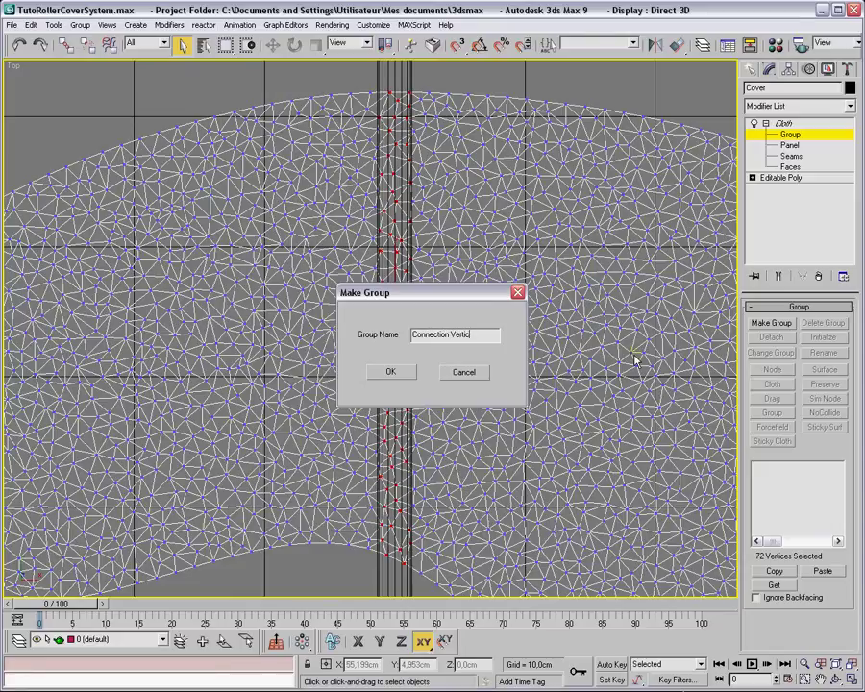
click(392, 371)
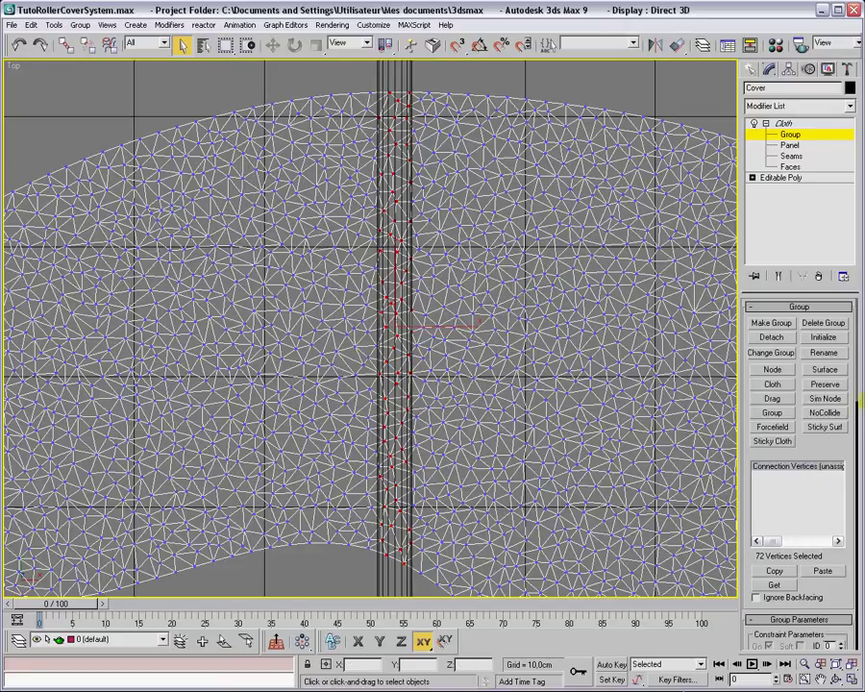
Attach the Connection Vertices group to the Roller as a Sim Node.
click(827, 398)
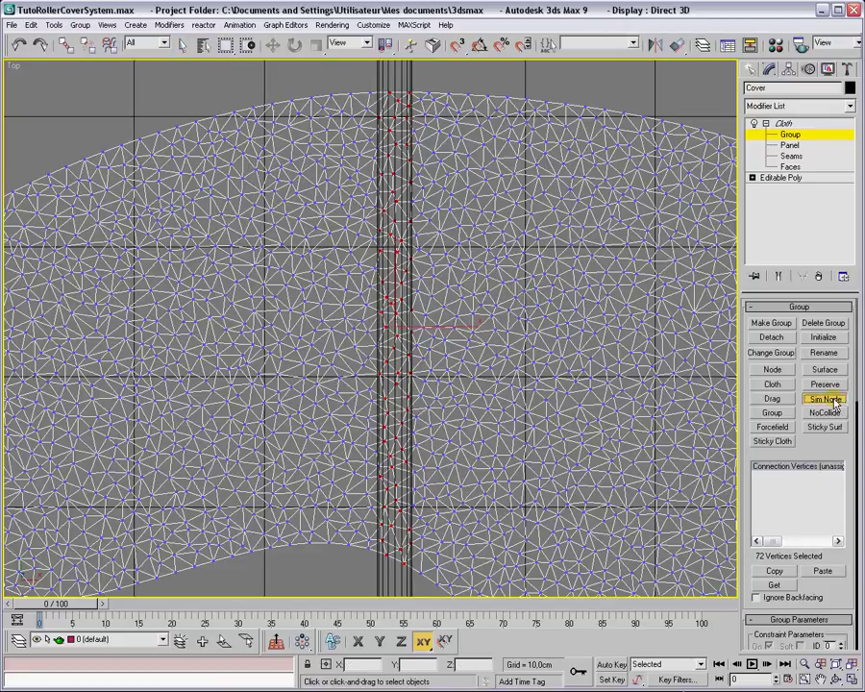
click(395, 73)
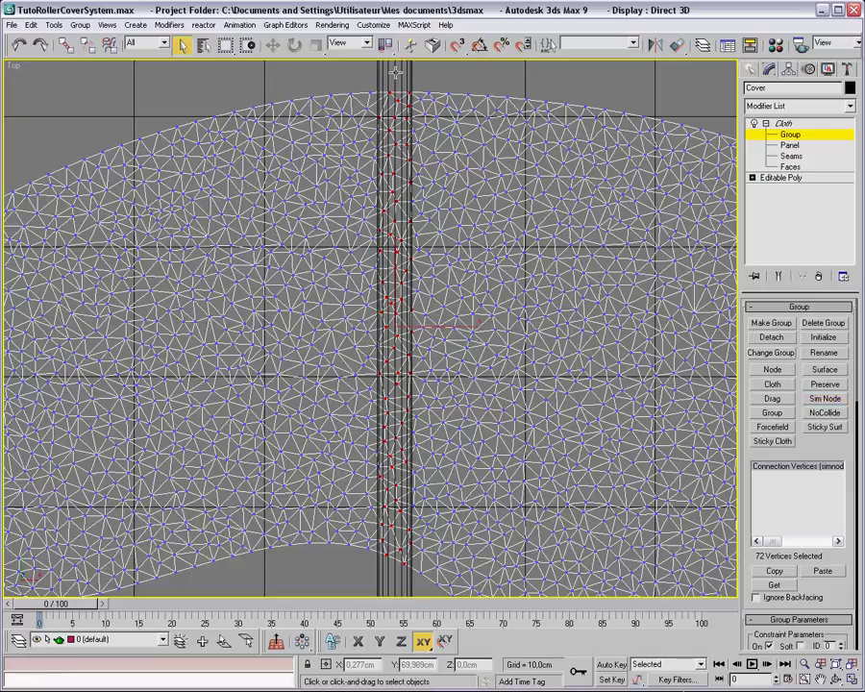
mouse_move(766, 541)
mouse_down()
mouse_move(786, 543)
mouse_move(758, 540)
mouse_up()
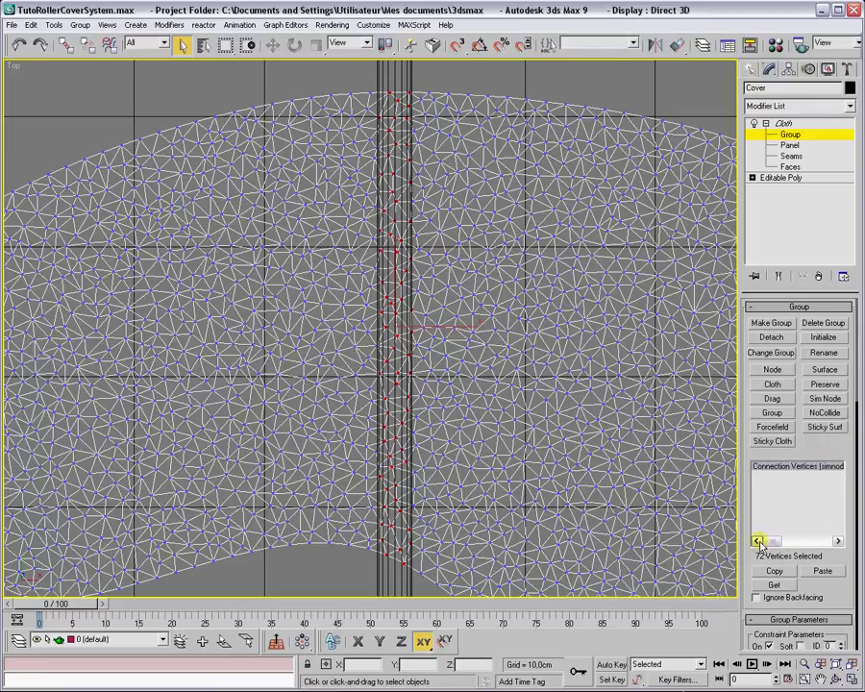
click(786, 136)
Deselect everything and show the scene in a zoomed-in shaded Perspective view.
click(765, 124)
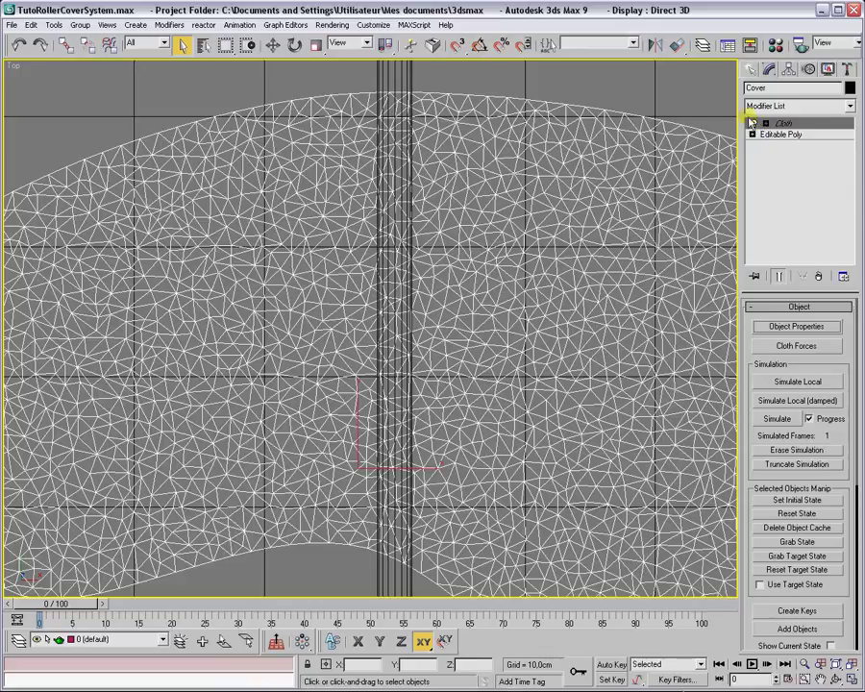
click(661, 92)
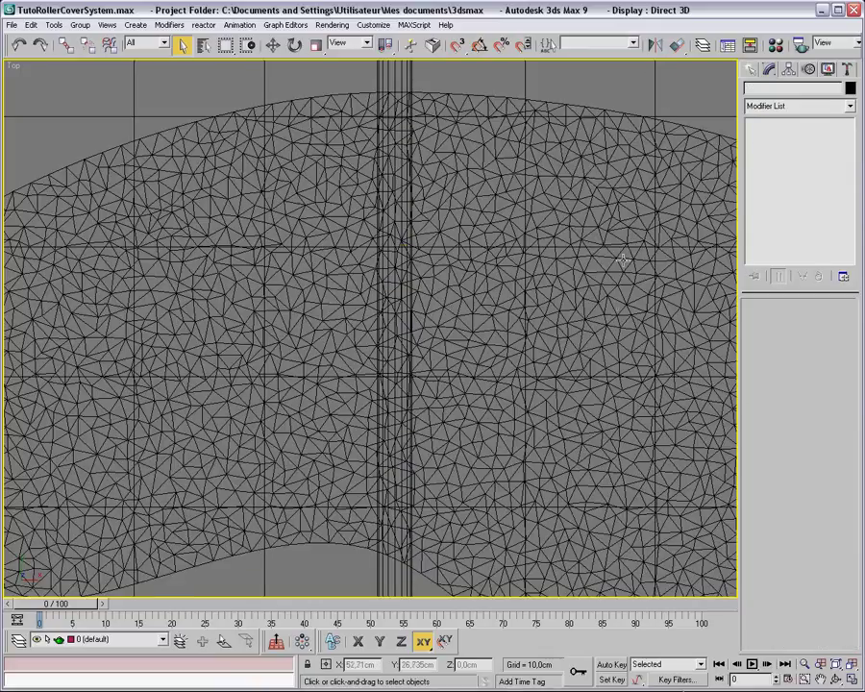
key(p)
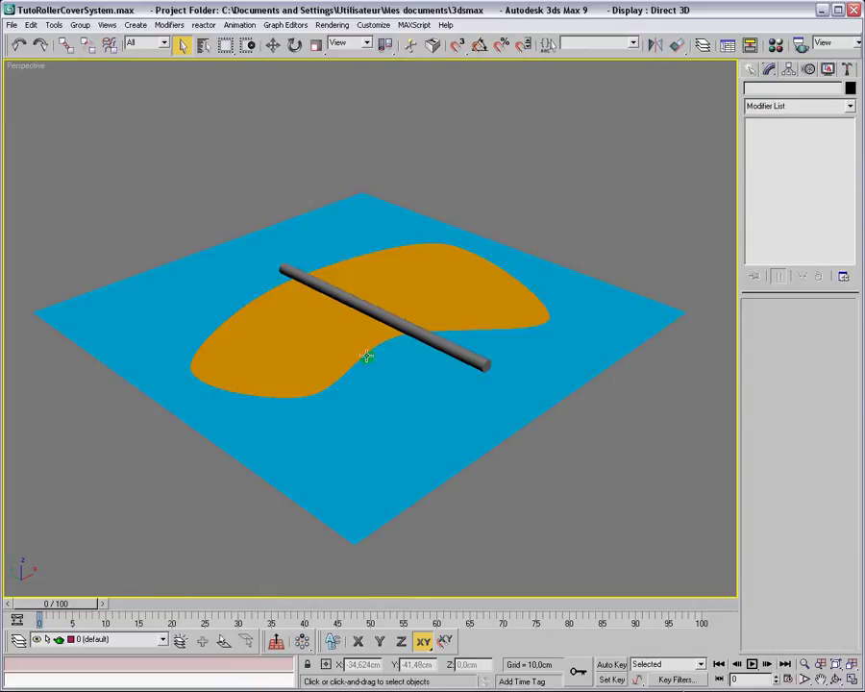
key(ctrl+r)
key(alt+z)
drag(413, 362, 415, 352)
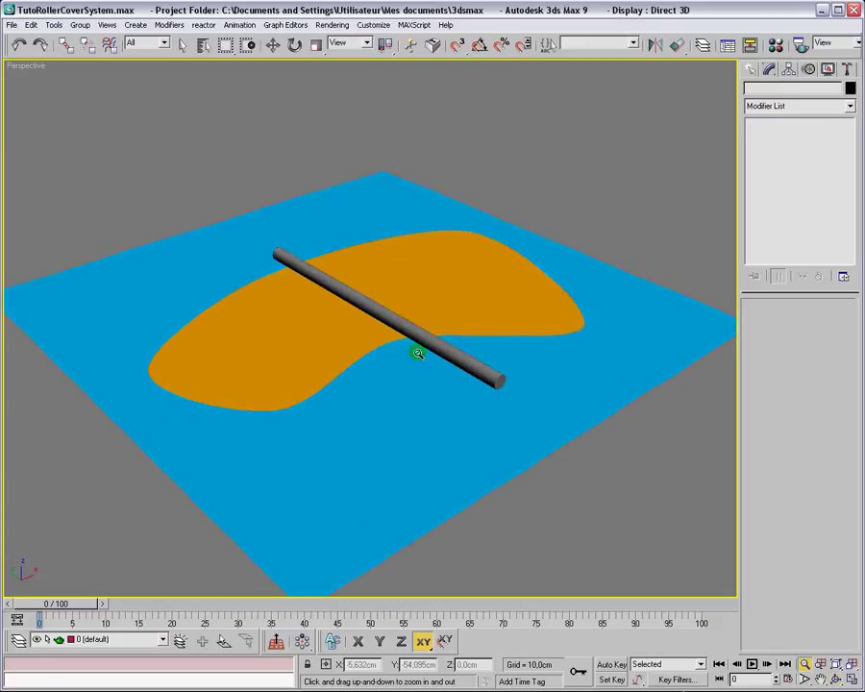
Set the animation length to 400 frames in Time Configuration.
right_click(756, 666)
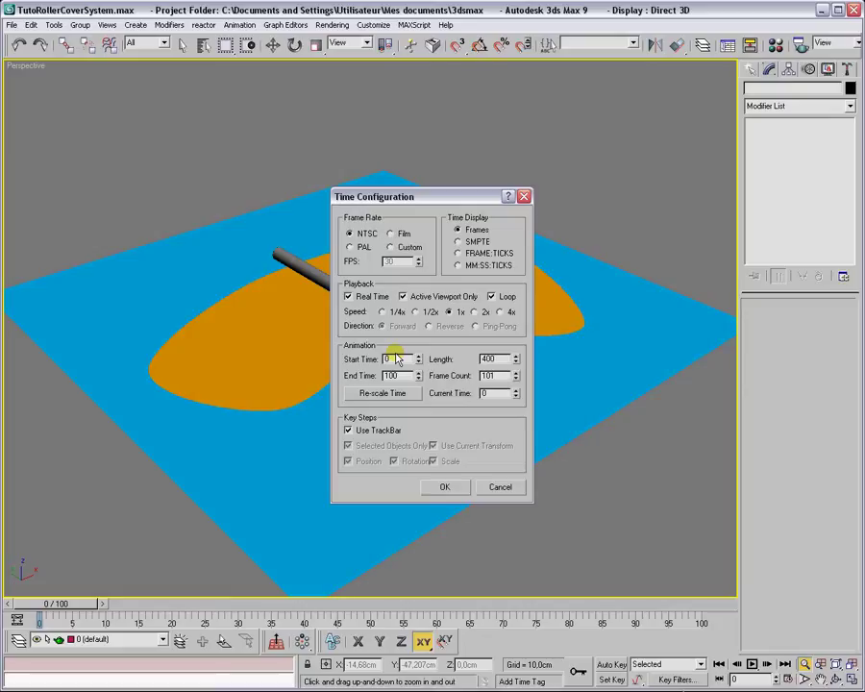
key(Return)
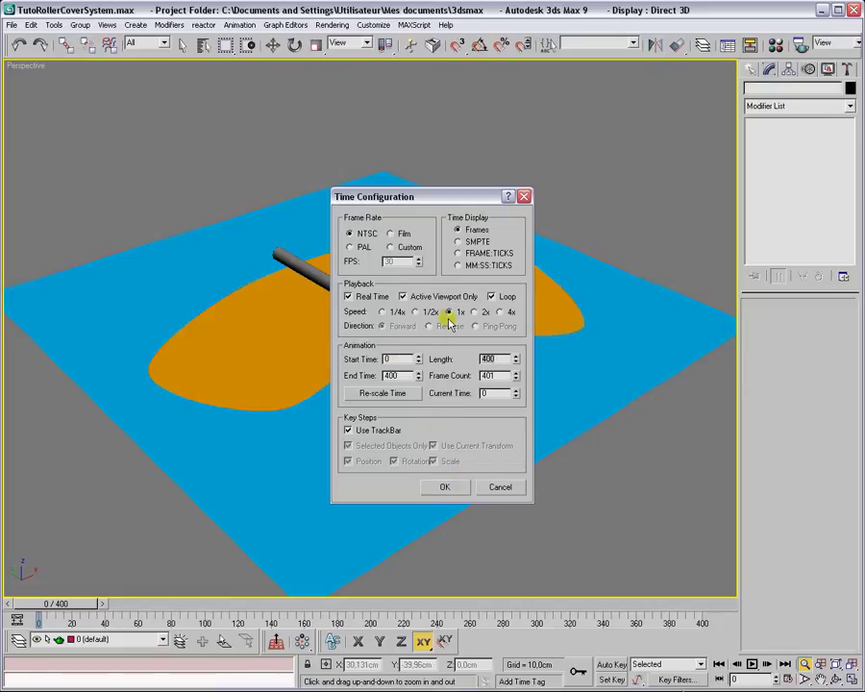
click(445, 486)
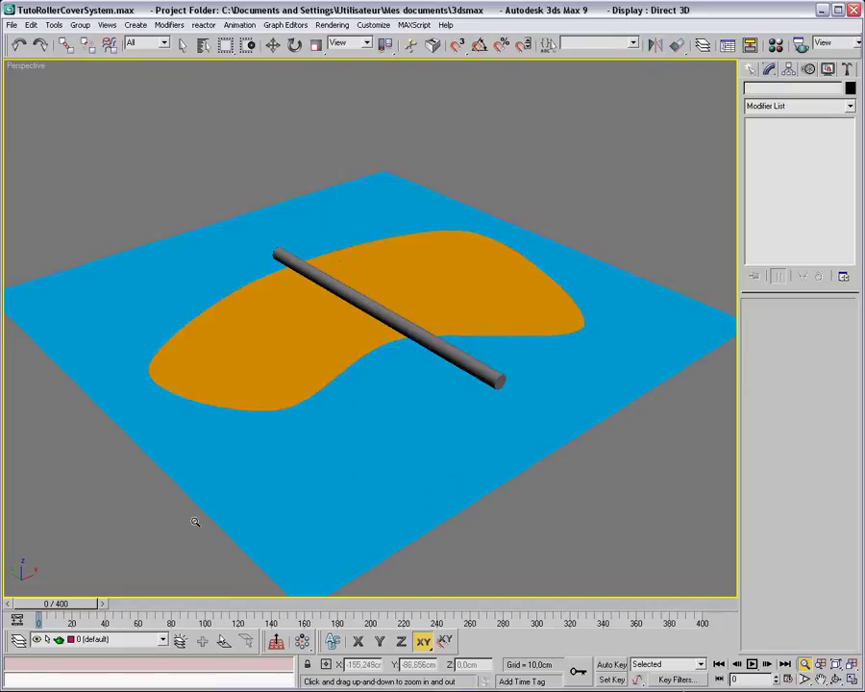
With Auto Key on at frame 400, rotate the Roller 360° about Y, then turn Auto Key off.
key(q)
click(459, 354)
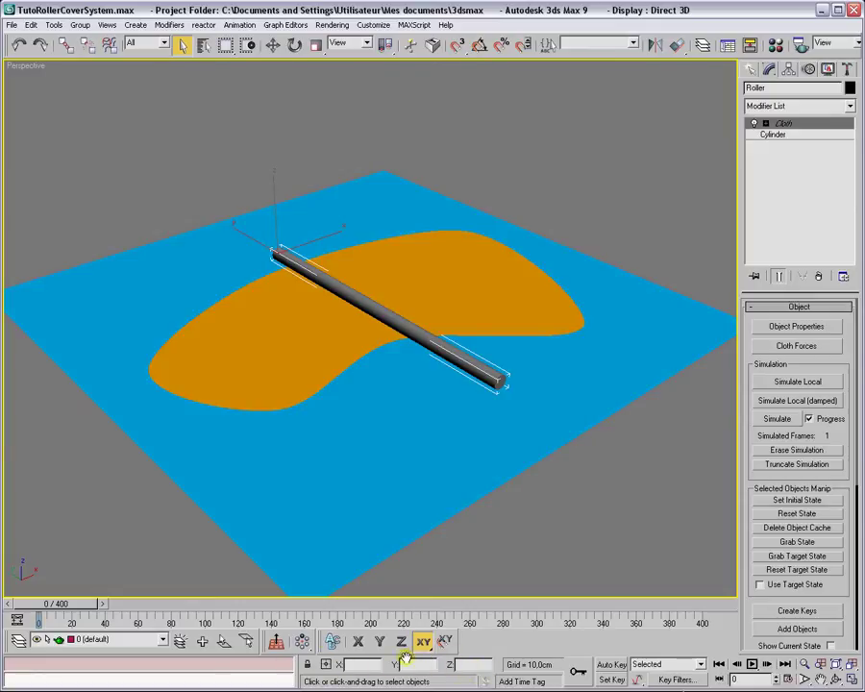
click(611, 665)
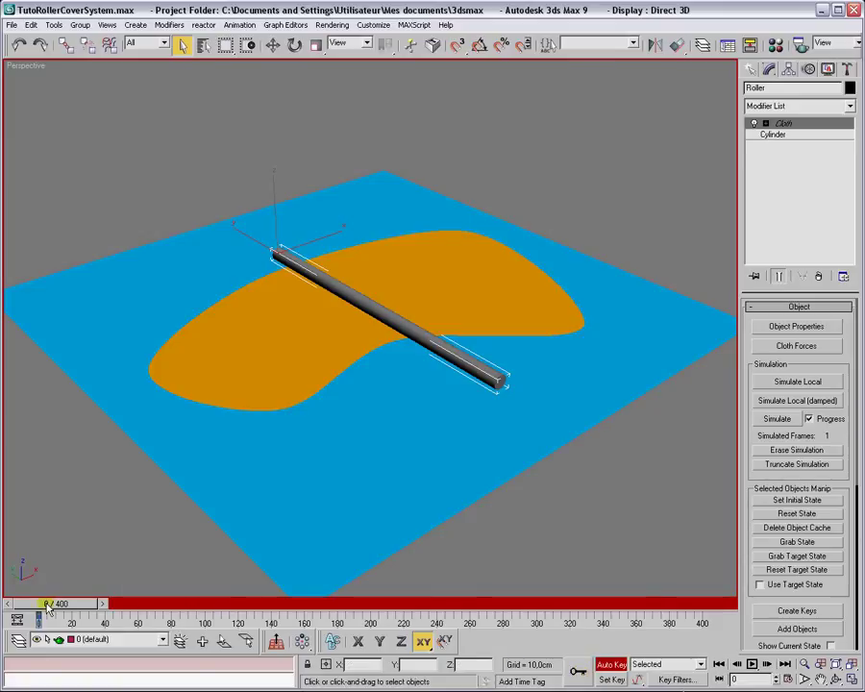
drag(46, 605, 707, 605)
click(297, 45)
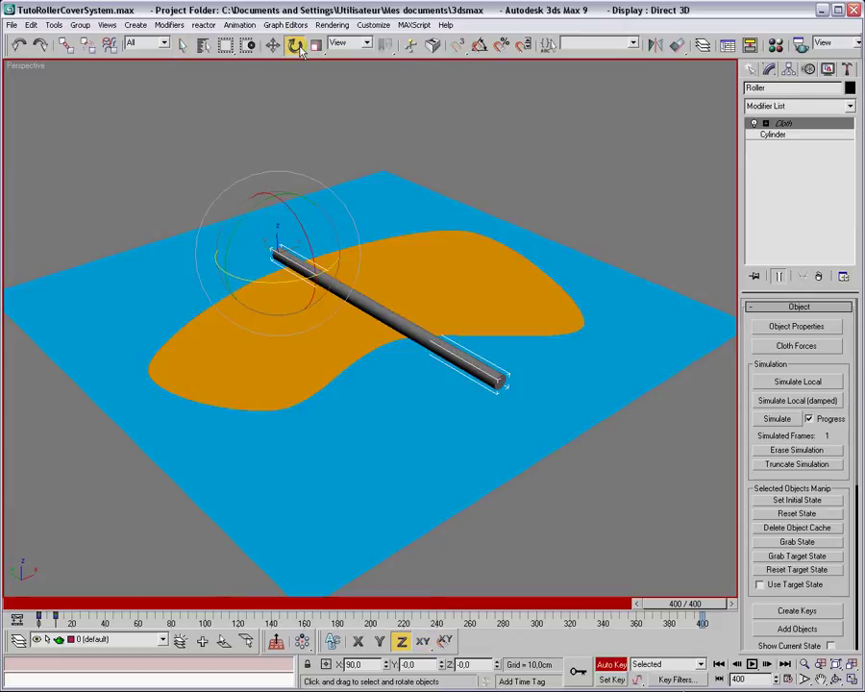
click(234, 235)
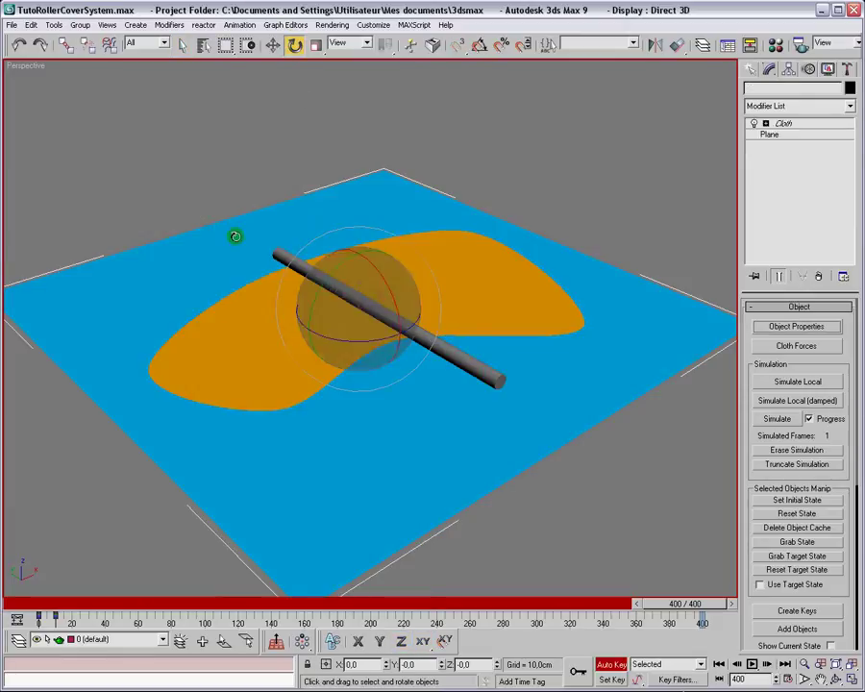
click(282, 258)
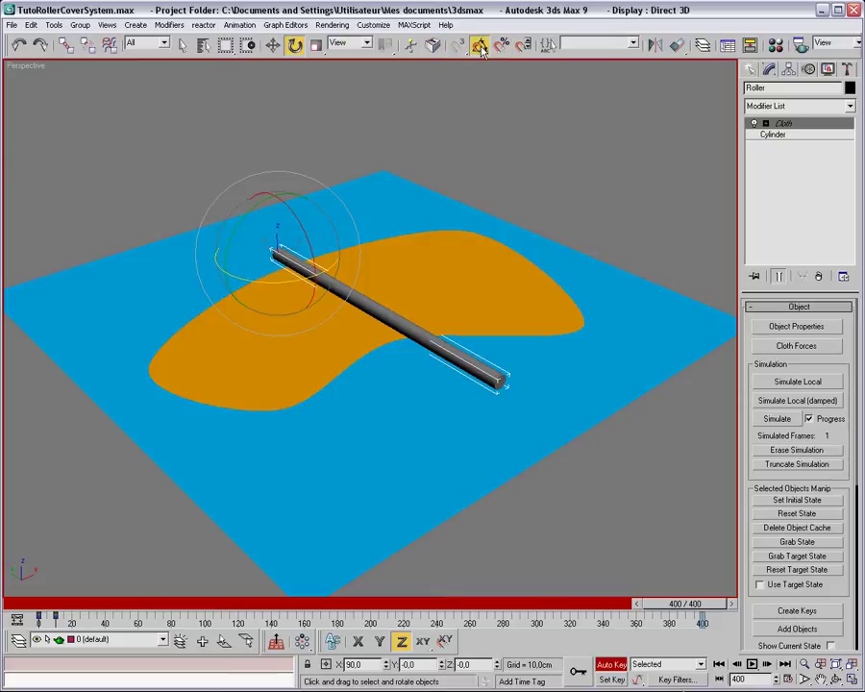
drag(233, 239, 386, 38)
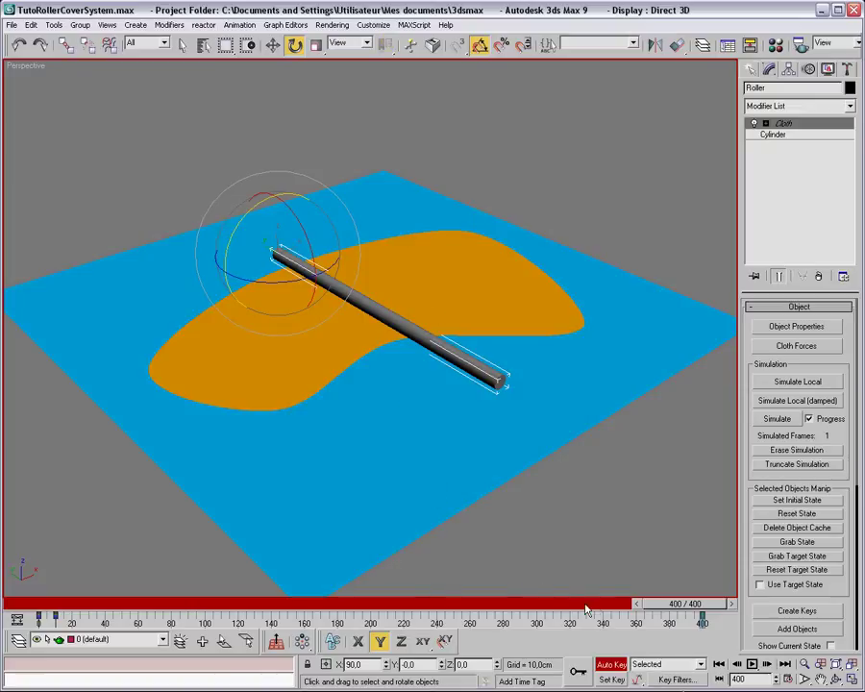
click(612, 665)
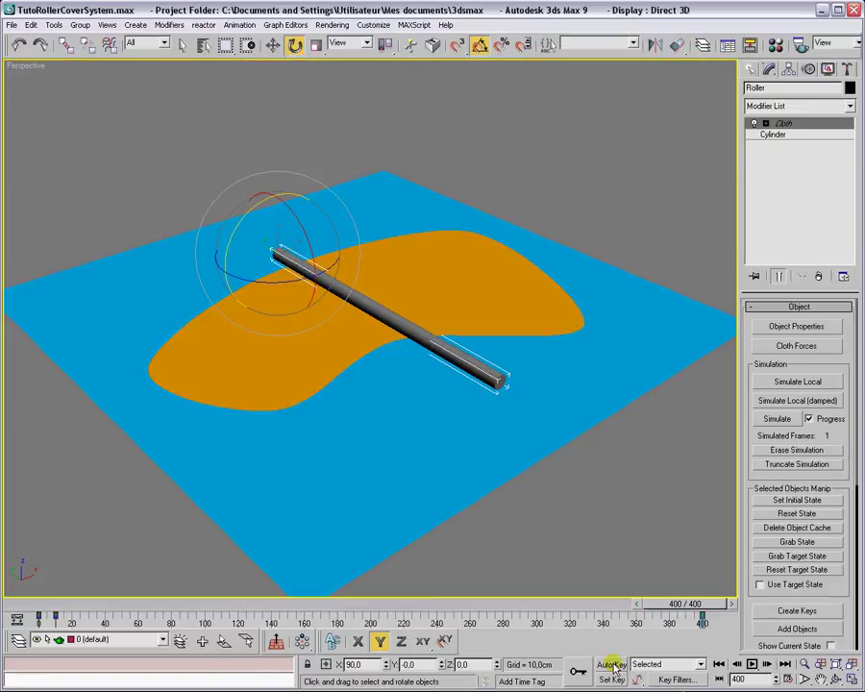
In the Mini Curve Editor, give the Roller's frame-400 rotation key a linear tangent.
click(18, 622)
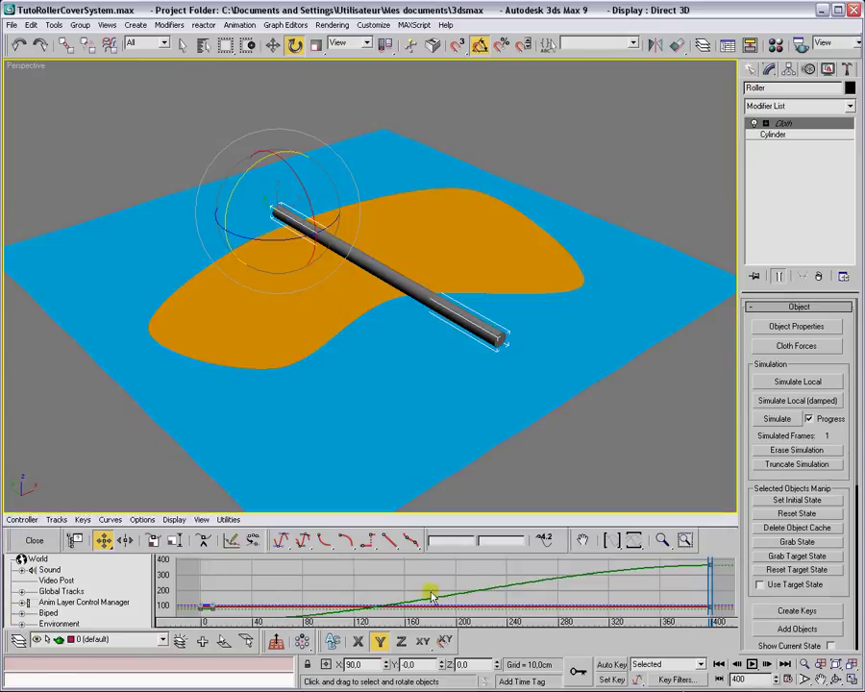
mouse_move(595, 583)
middle_down()
mouse_move(587, 559)
mouse_move(580, 583)
mouse_move(558, 597)
mouse_move(583, 578)
mouse_move(581, 591)
middle_up()
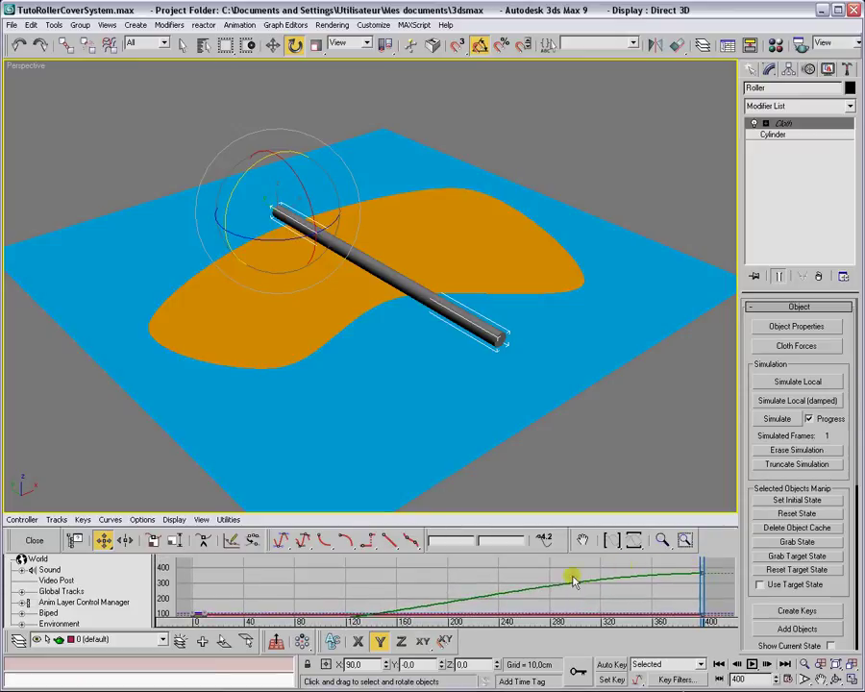
click(702, 573)
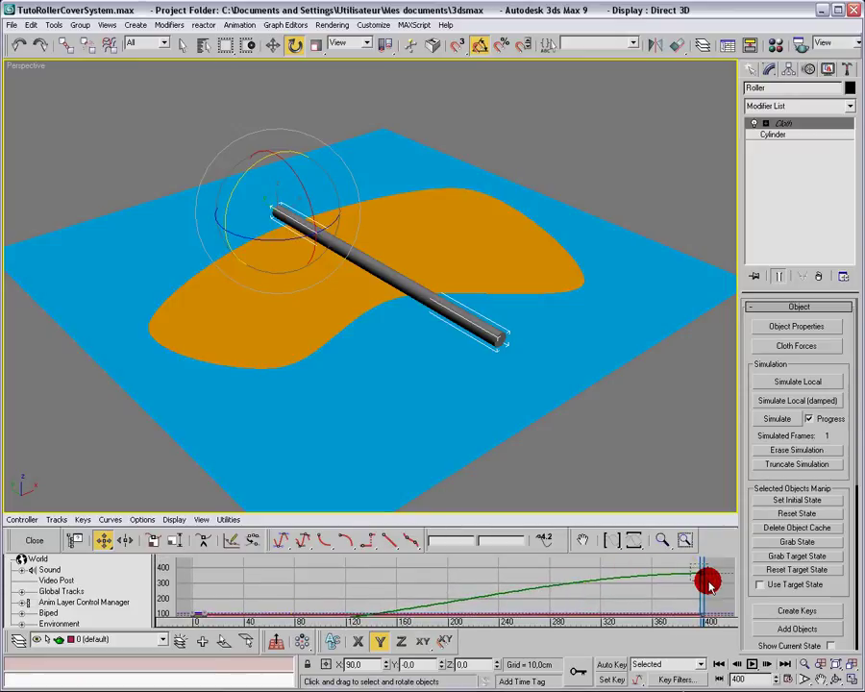
click(392, 542)
middle_drag(543, 598, 544, 560)
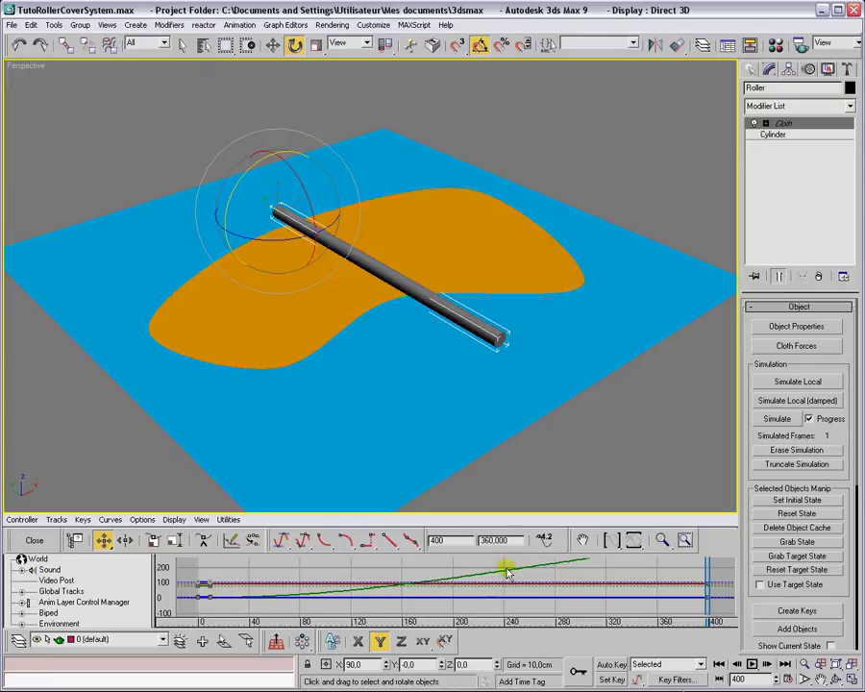
Close the curve editor and turn on Edged Faces display.
middle_drag(591, 577, 586, 583)
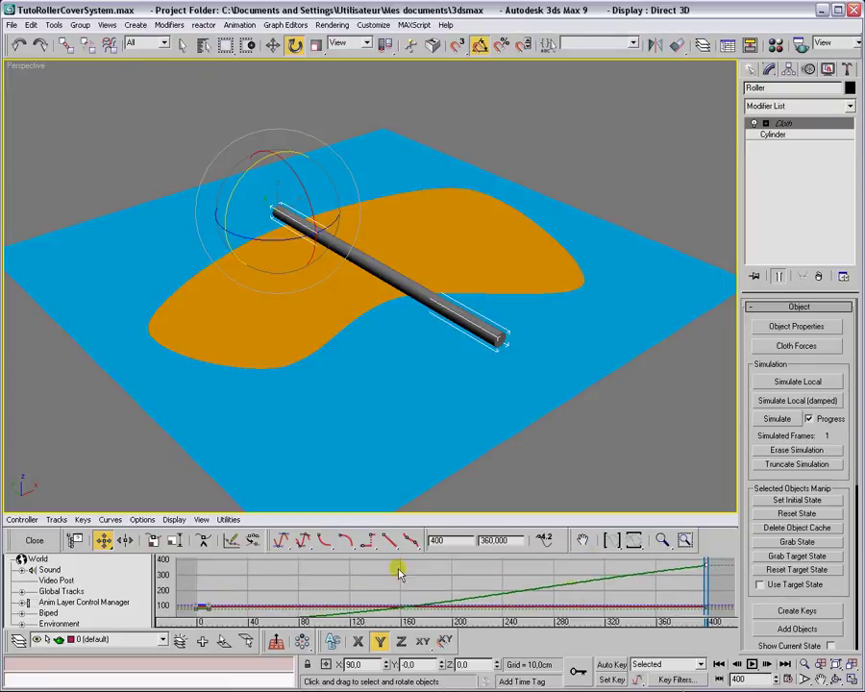
click(33, 541)
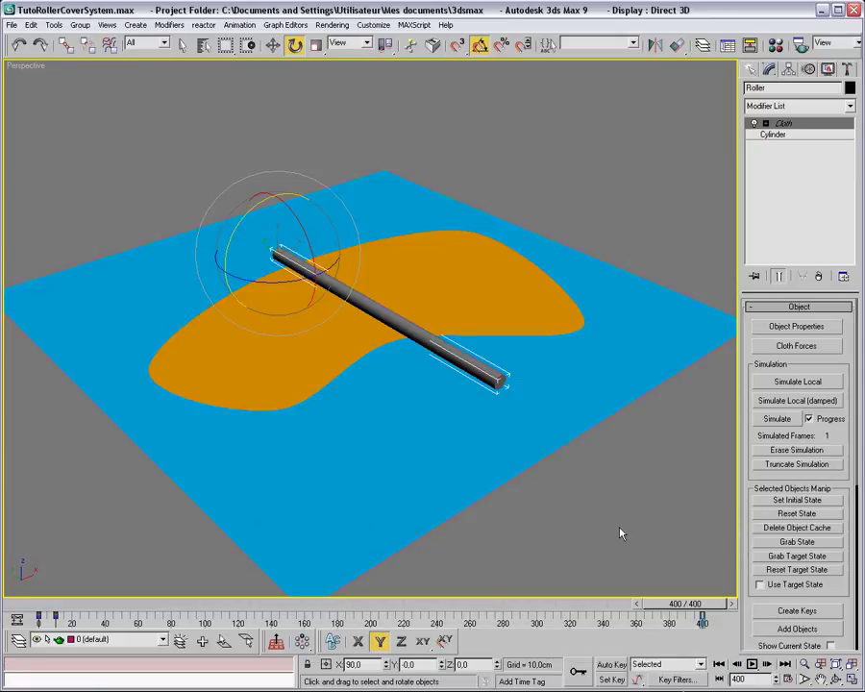
key(F4)
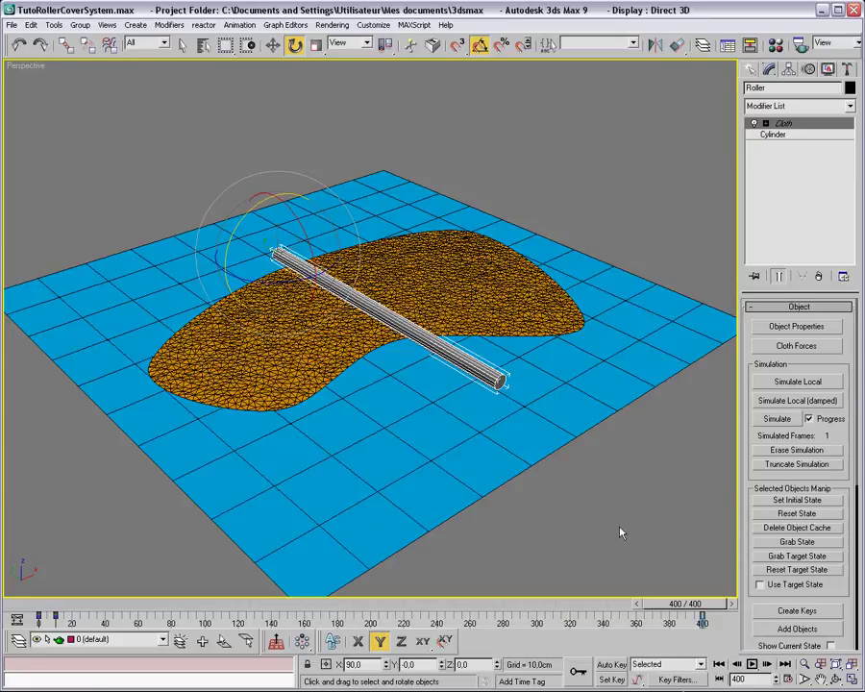
Play the roller animation and stop it at frame 190.
click(754, 664)
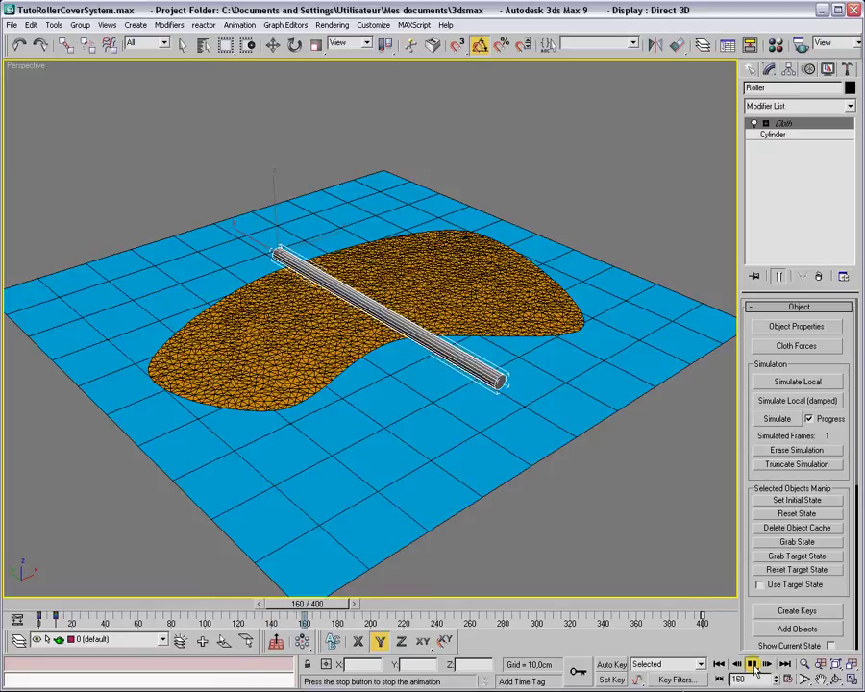
key(e)
click(753, 664)
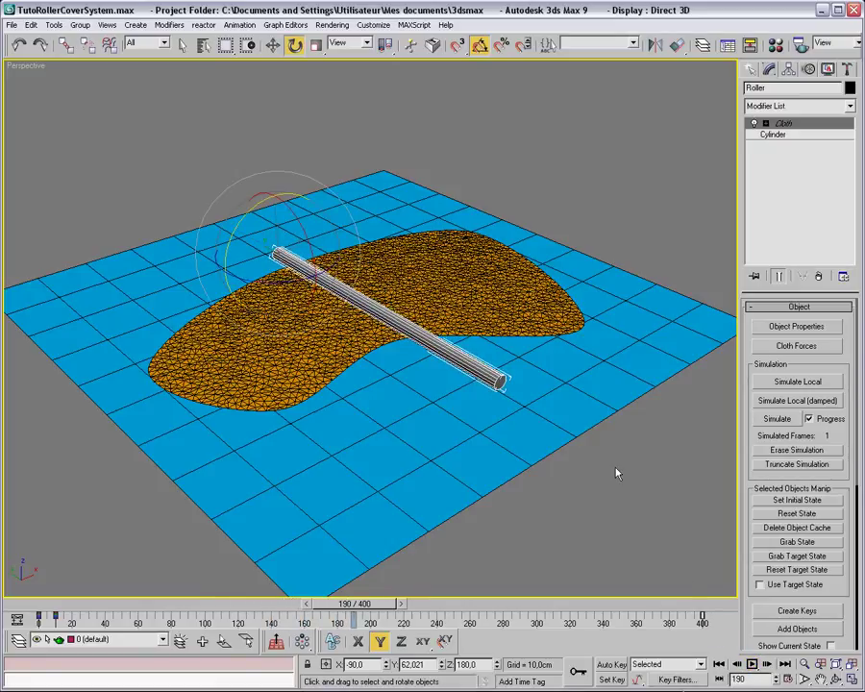
click(716, 617)
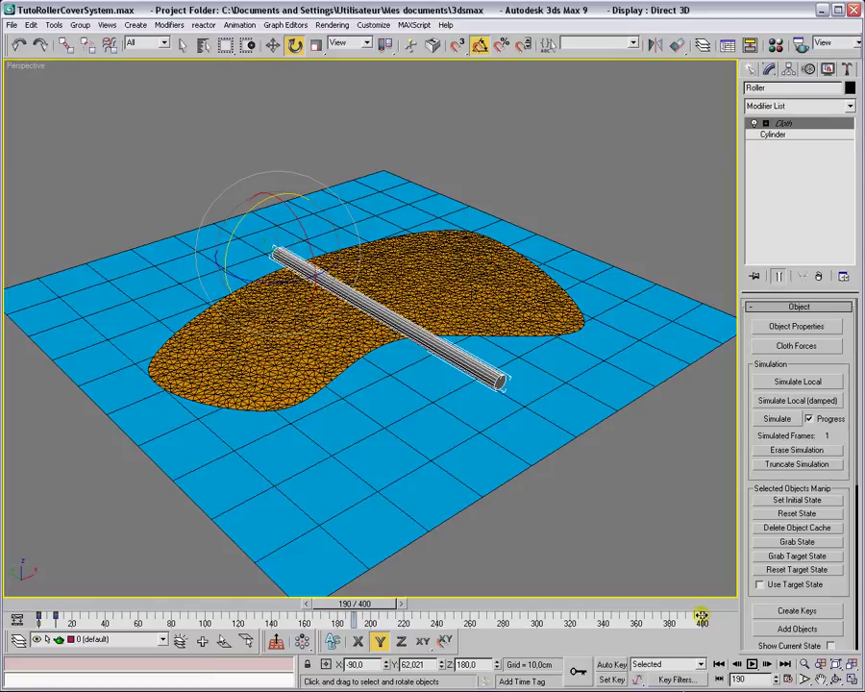
Open the Roller: Y Rotation settings for the key at frame 400.
right_click(701, 616)
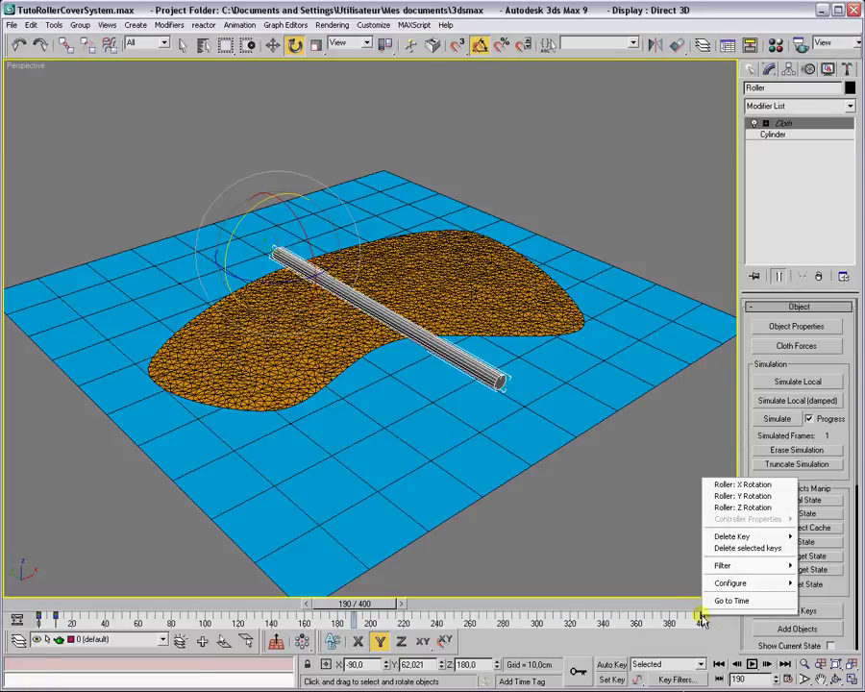
click(653, 560)
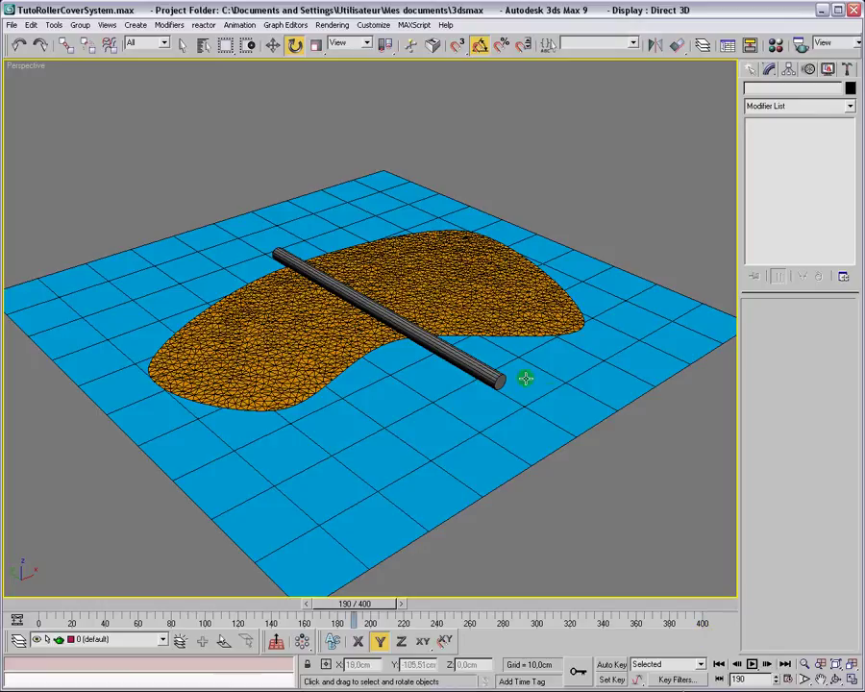
click(473, 366)
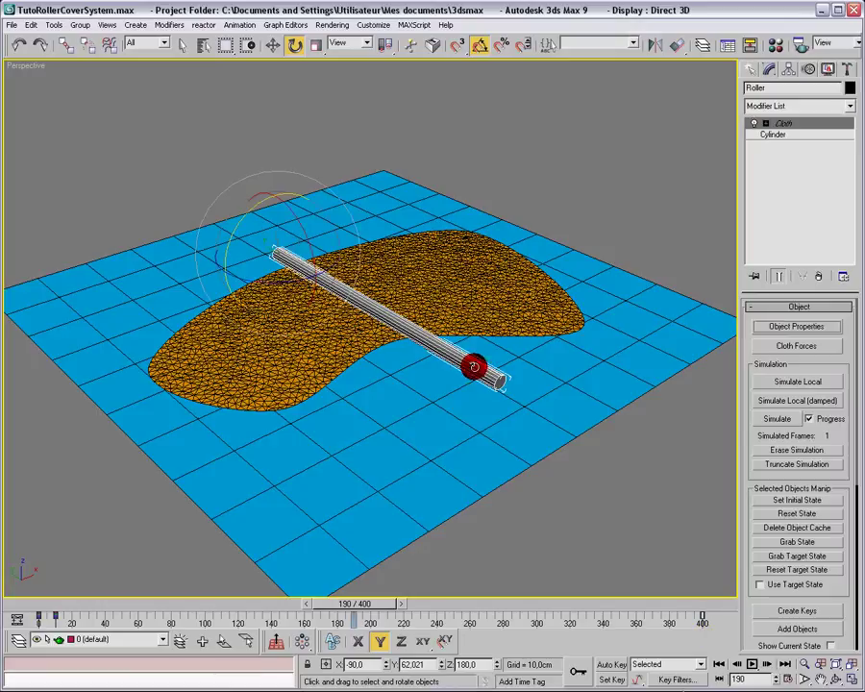
click(704, 616)
right_click(702, 620)
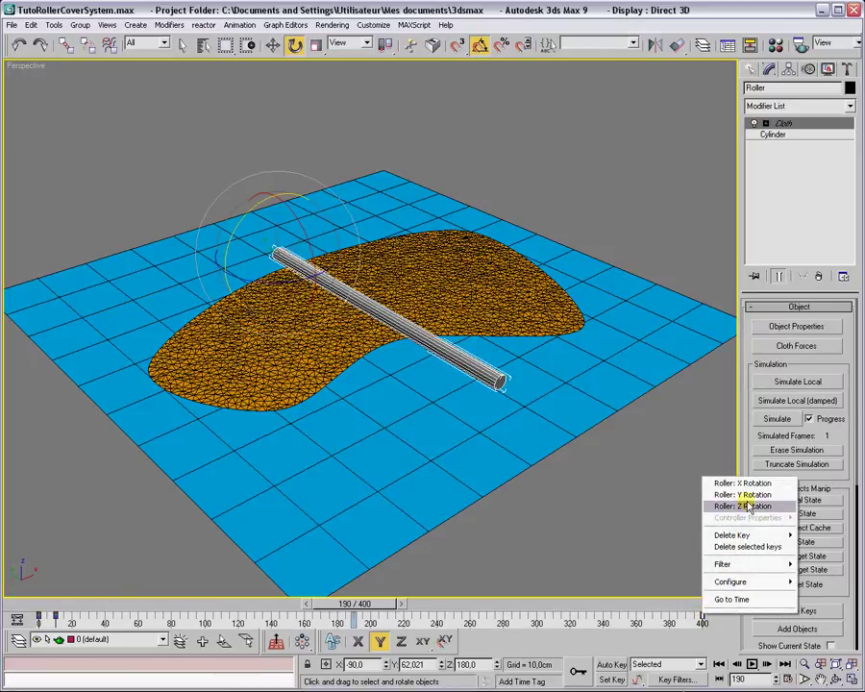
click(745, 495)
Change the key value from 360 to 360*12 = 4320 and play back the faster spin.
double_click(750, 533)
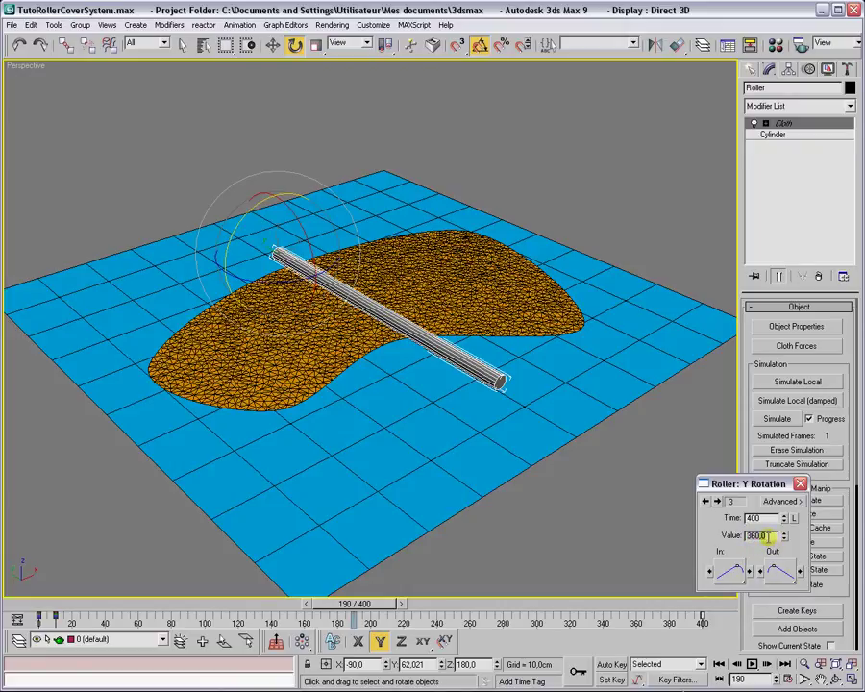
key(ctrl+n)
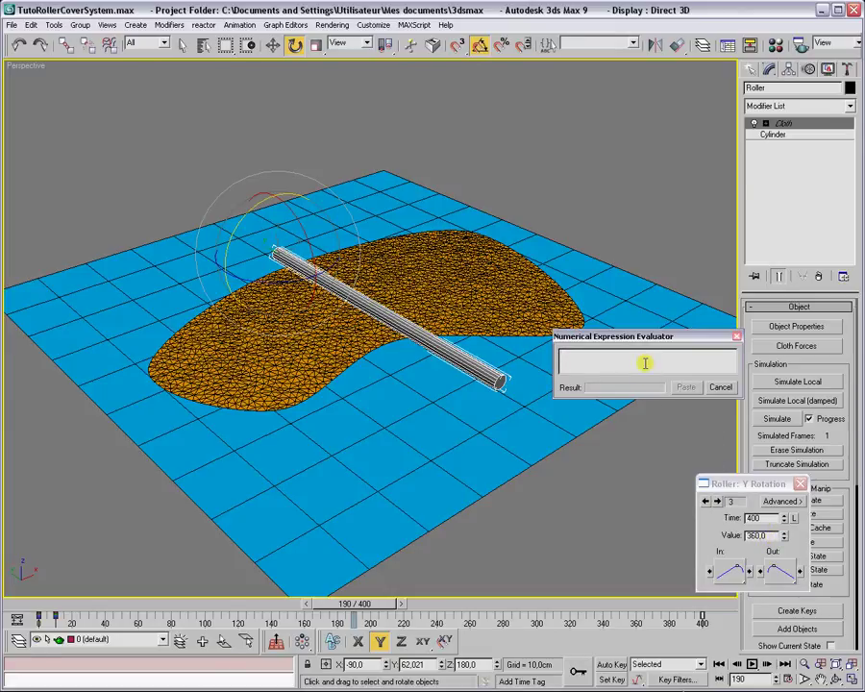
text(*12)
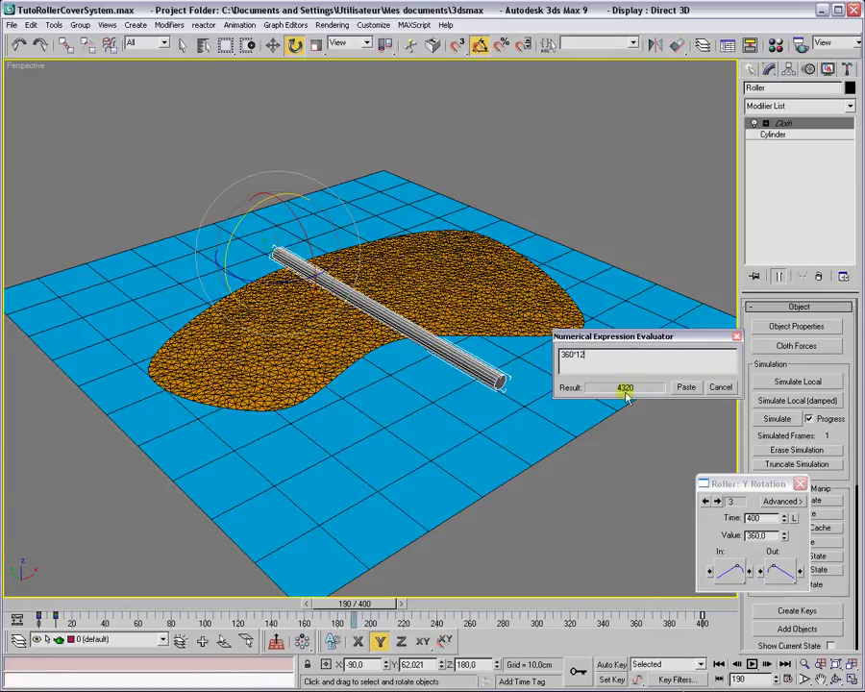
click(685, 388)
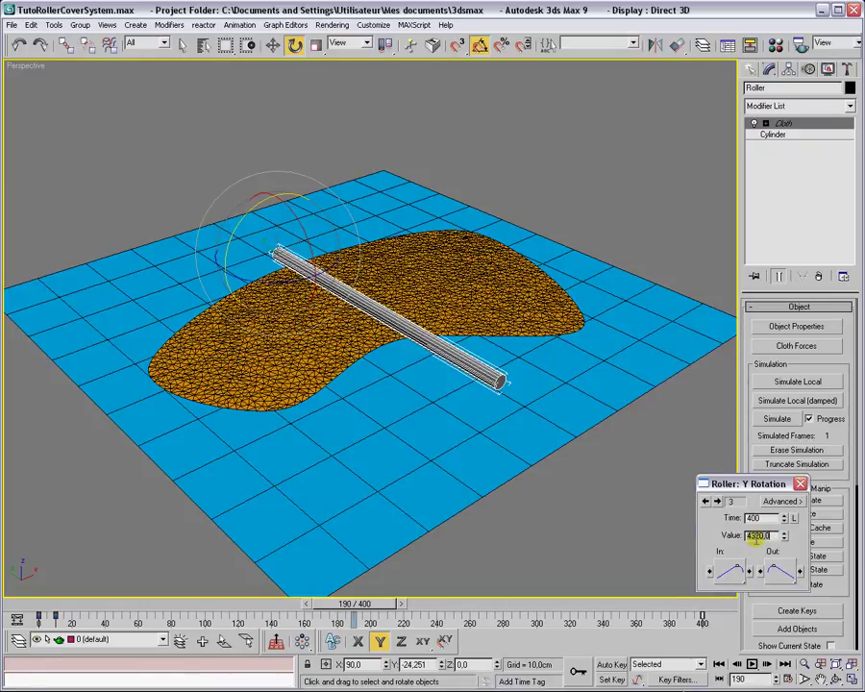
click(800, 484)
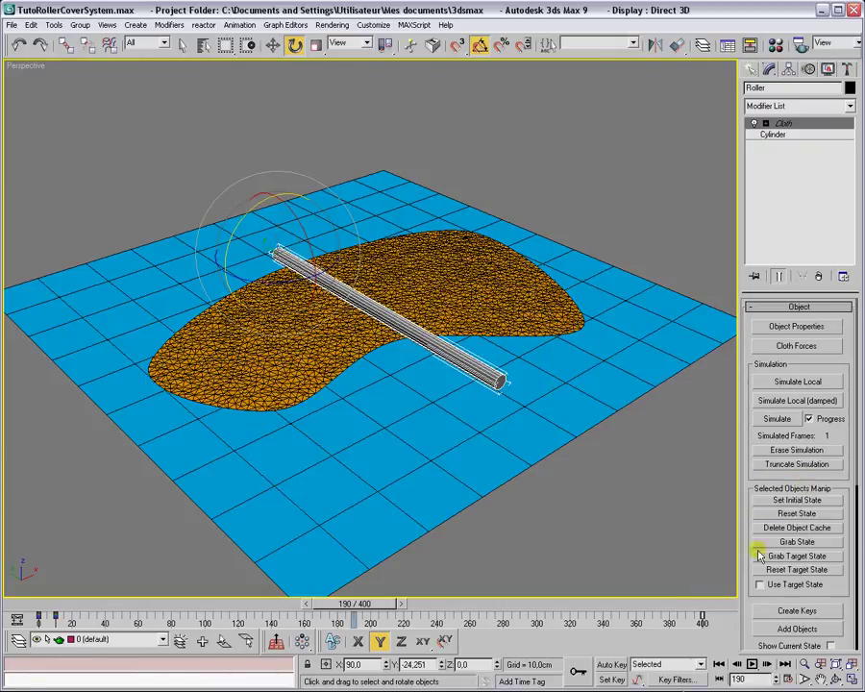
click(751, 664)
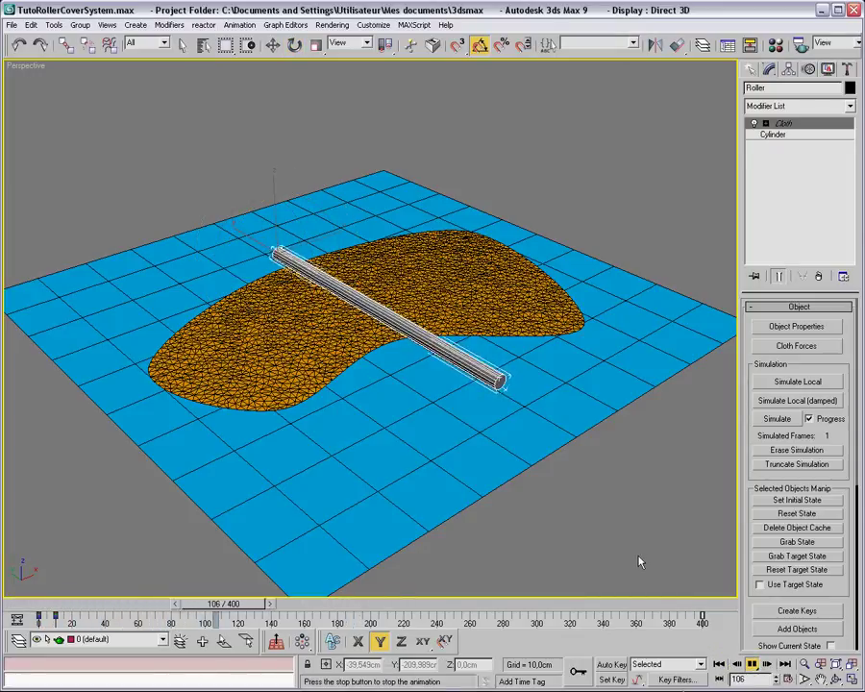
click(751, 664)
At frame 0, enable Check Intersections and Self Collision in the Cover's Simulation Parameters.
click(718, 664)
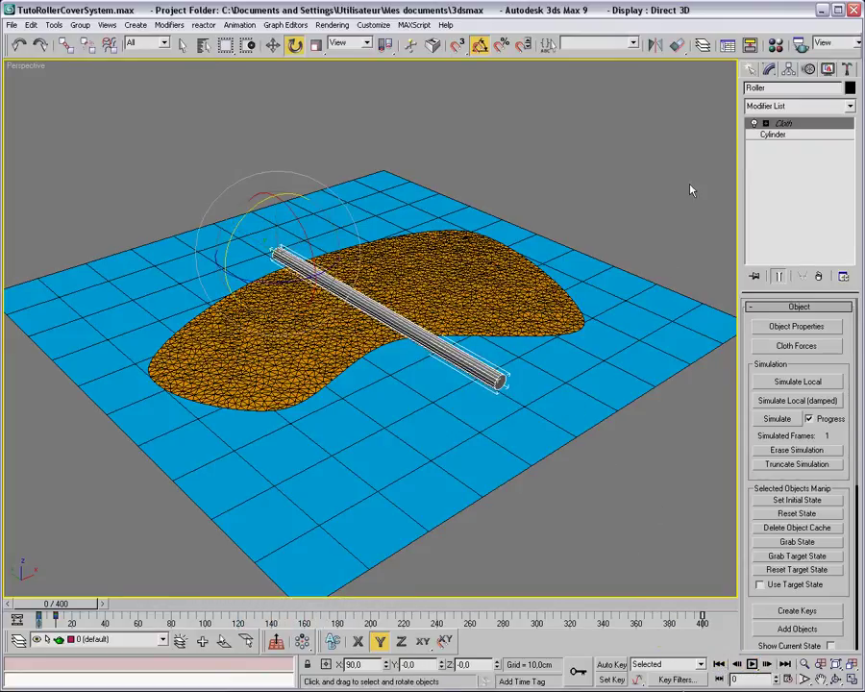
click(510, 282)
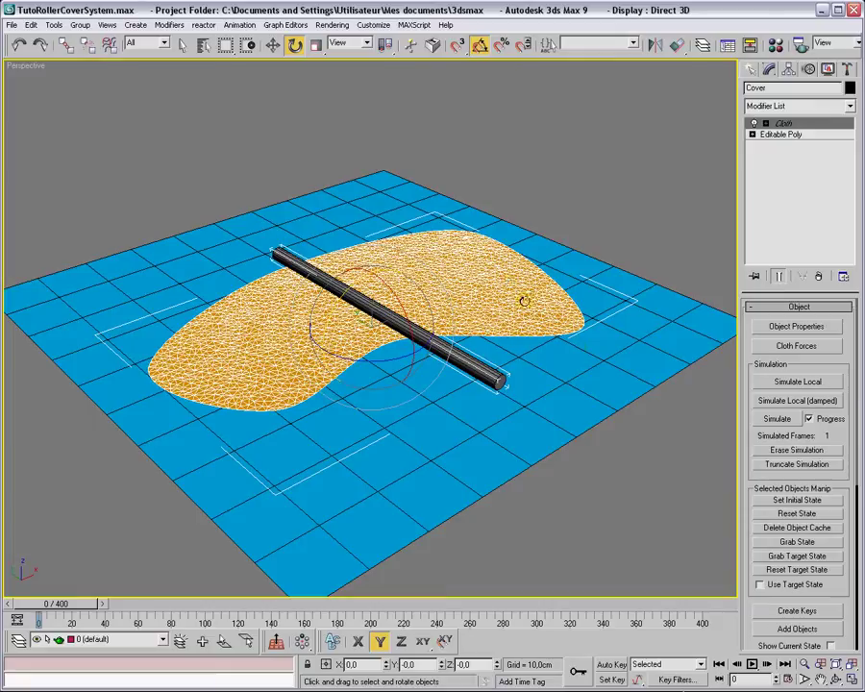
drag(830, 370, 825, 340)
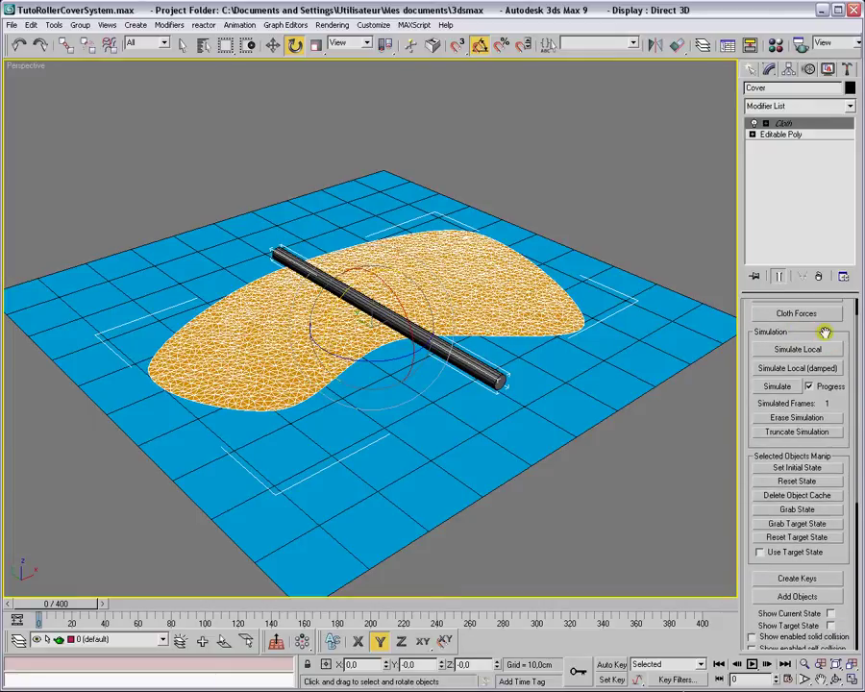
drag(763, 552, 763, 488)
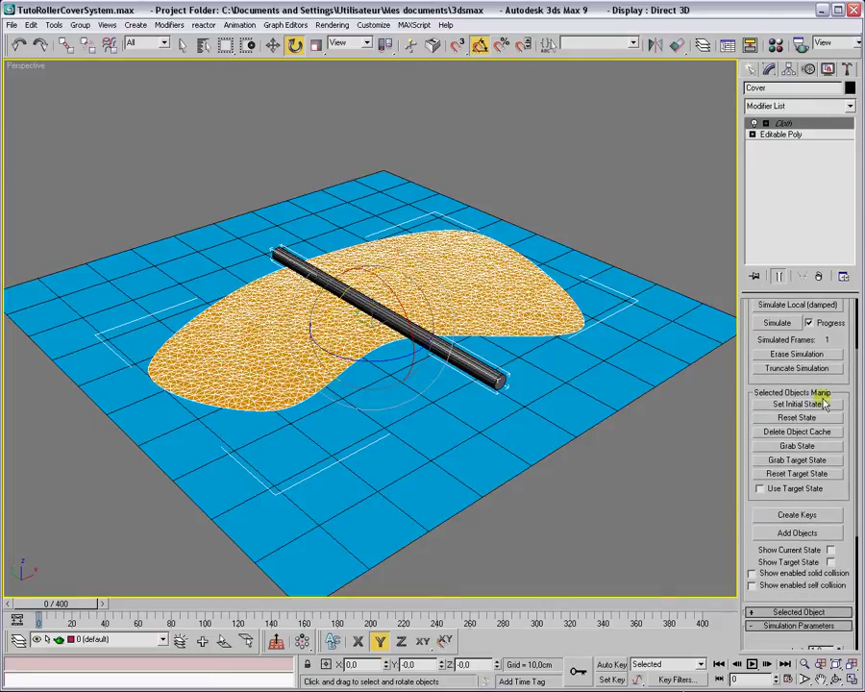
drag(753, 549, 752, 313)
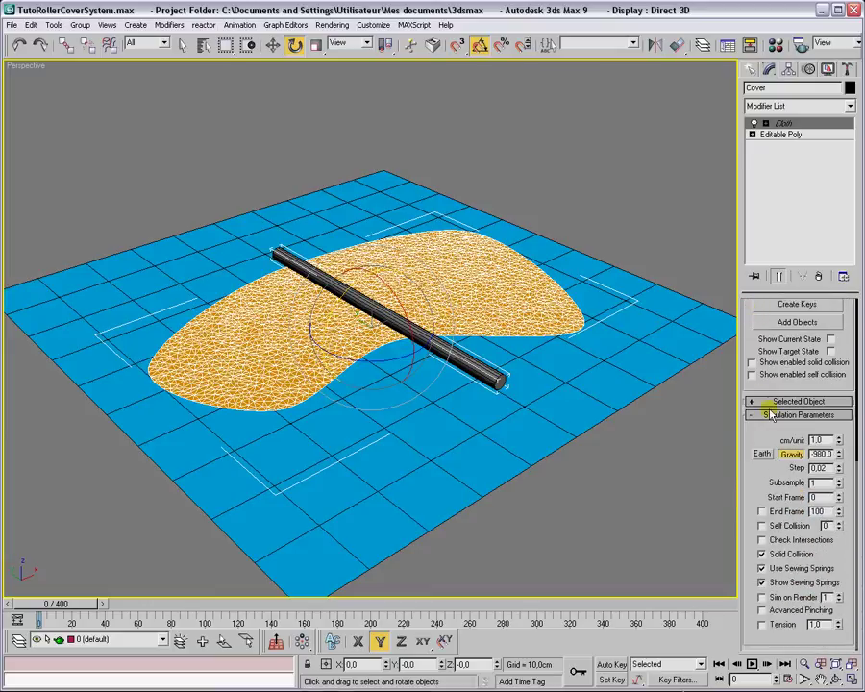
click(787, 541)
click(762, 526)
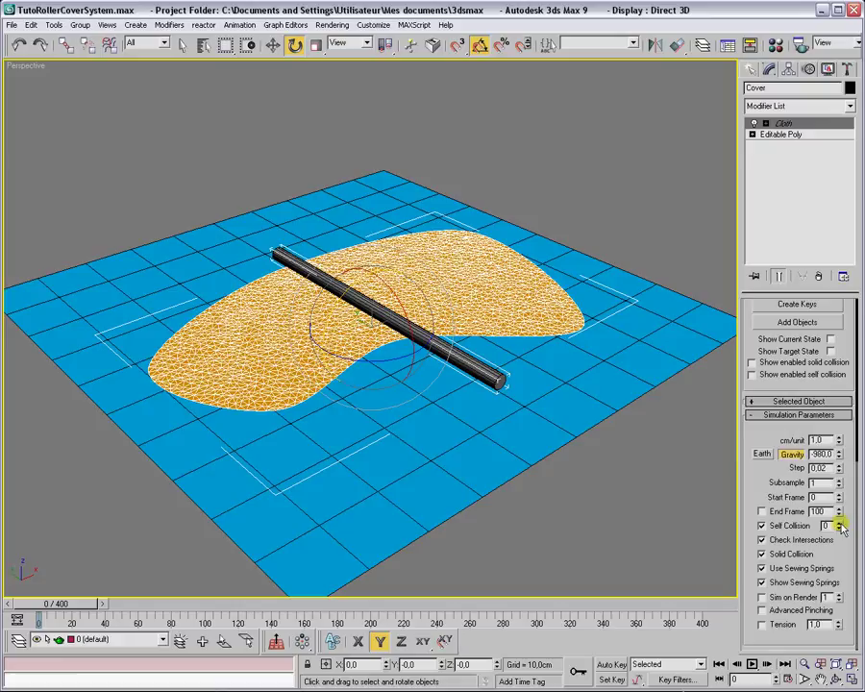
drag(774, 492, 776, 588)
drag(755, 467, 756, 610)
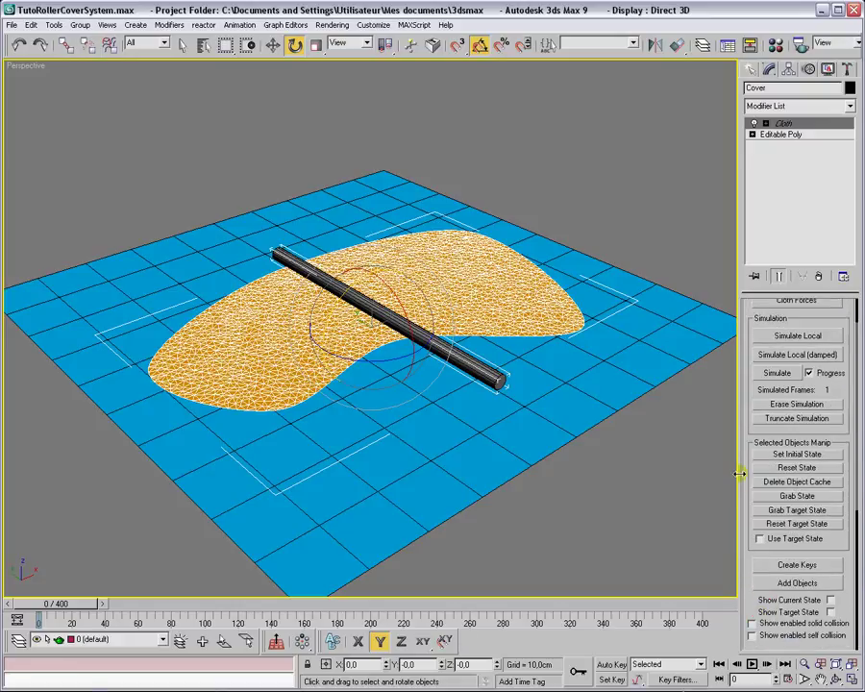
drag(757, 531, 769, 575)
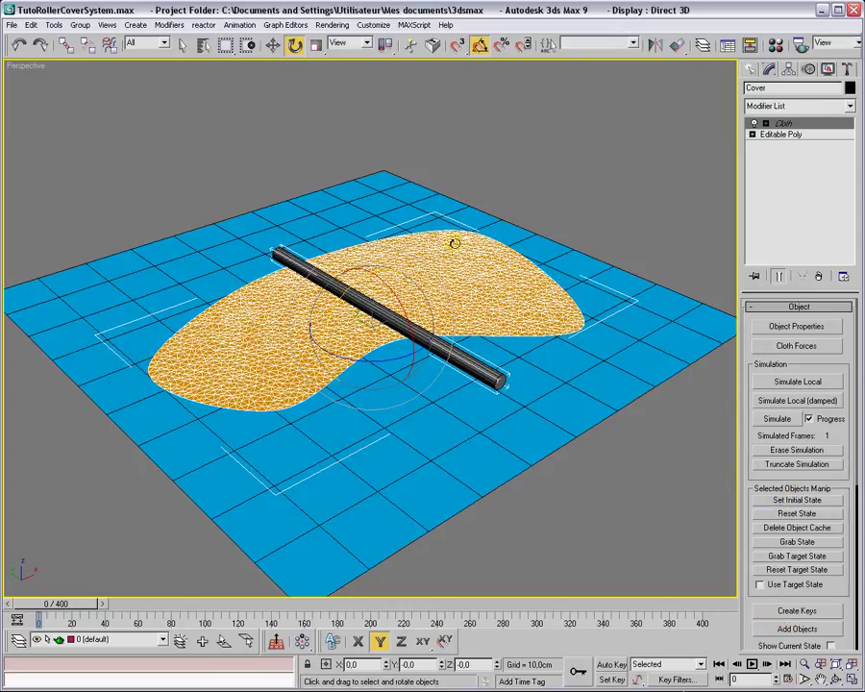
click(772, 419)
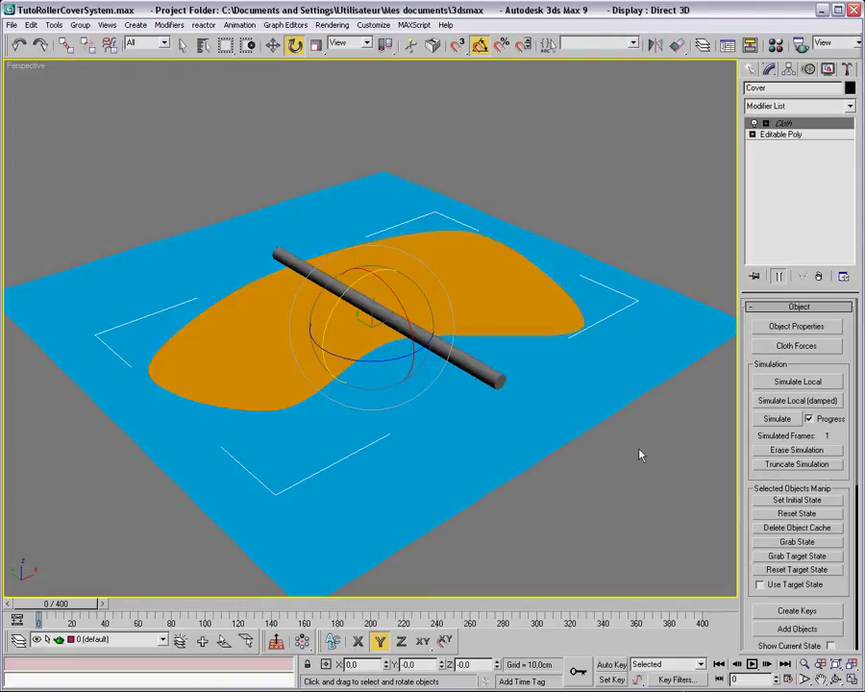
Start the Cover's cloth simulation with Simulate in the Object rollout.
click(777, 419)
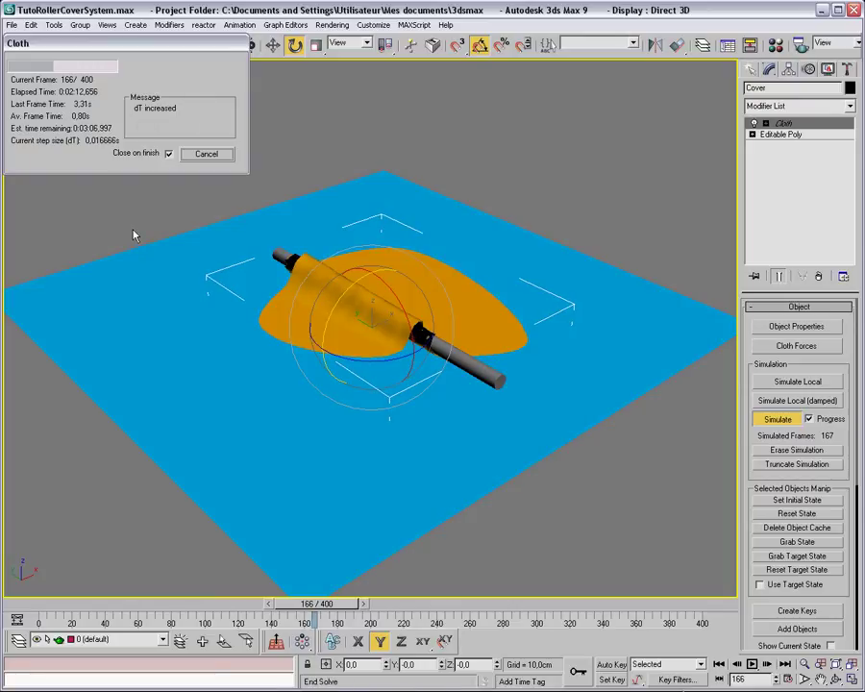
Let the cloth simulation keep computing until it passes frame 202 of 400.
click(219, 247)
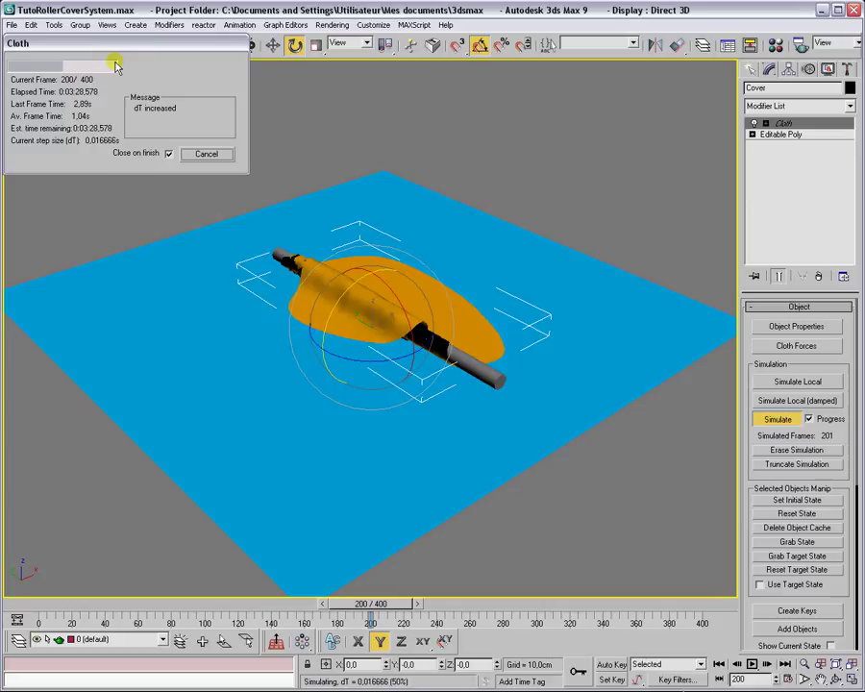
Cancel the simulation at 203 cached frames, play back the draping, and rewind to frame 0.
click(208, 155)
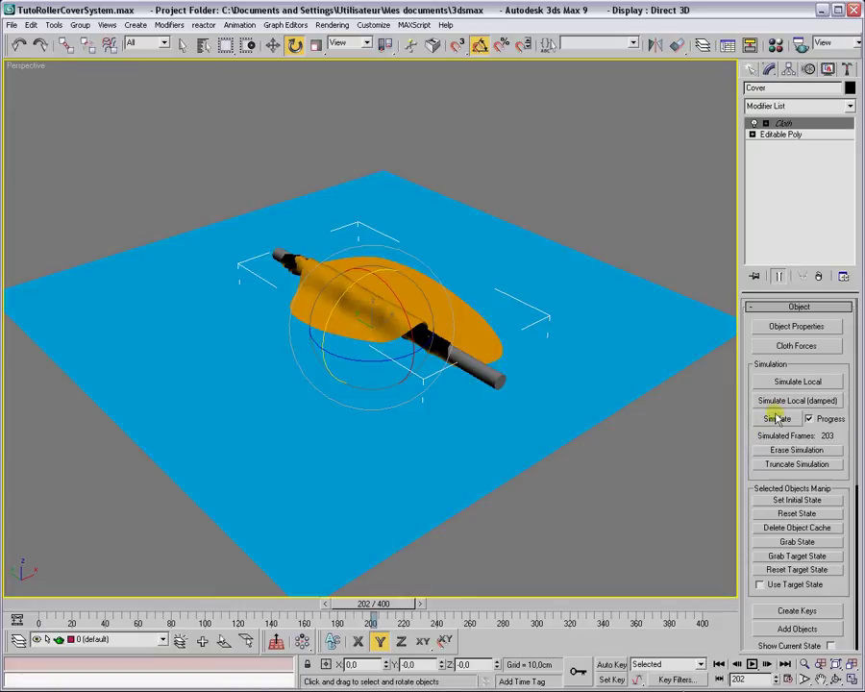
click(718, 663)
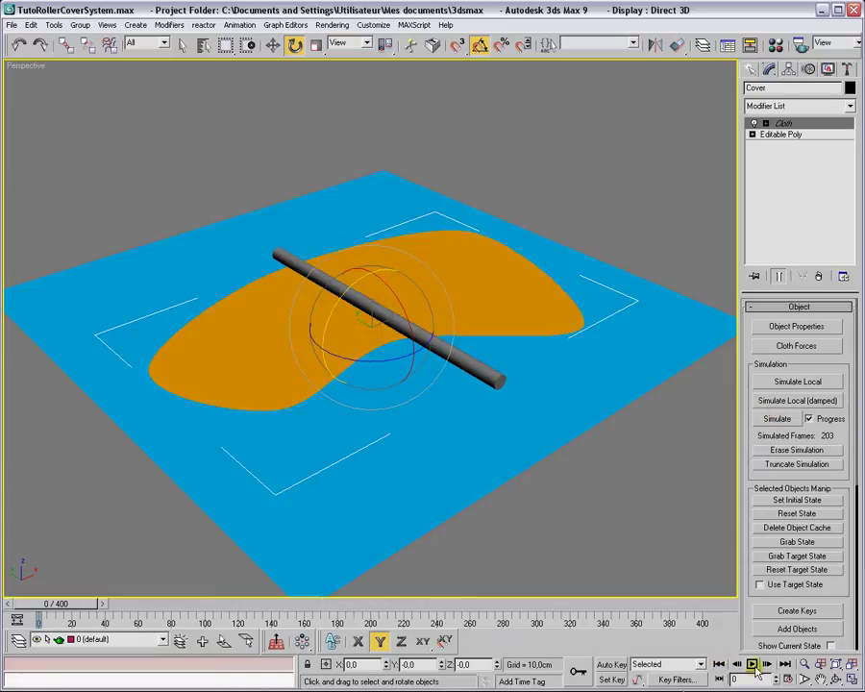
click(754, 664)
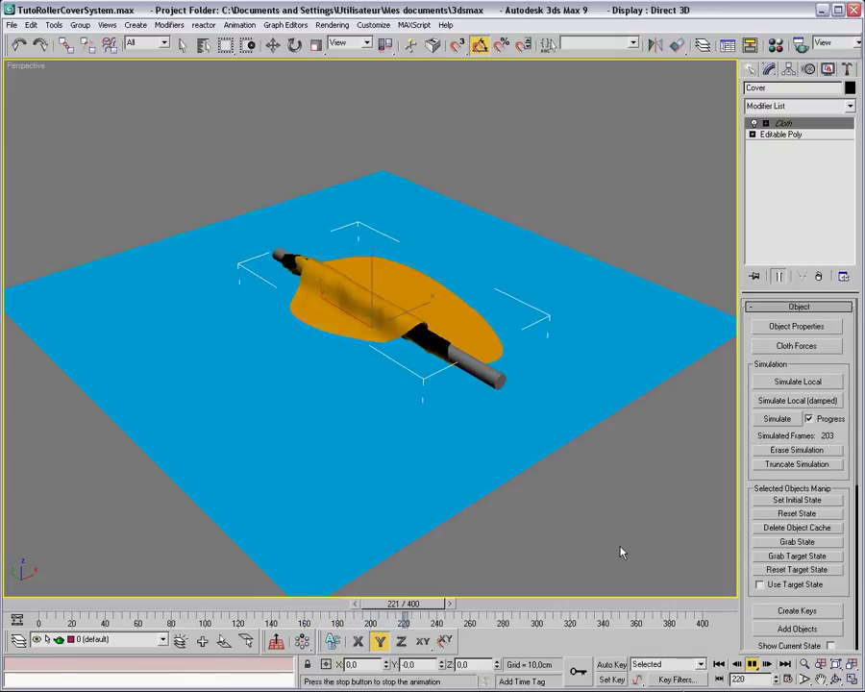
key(e)
key(Home)
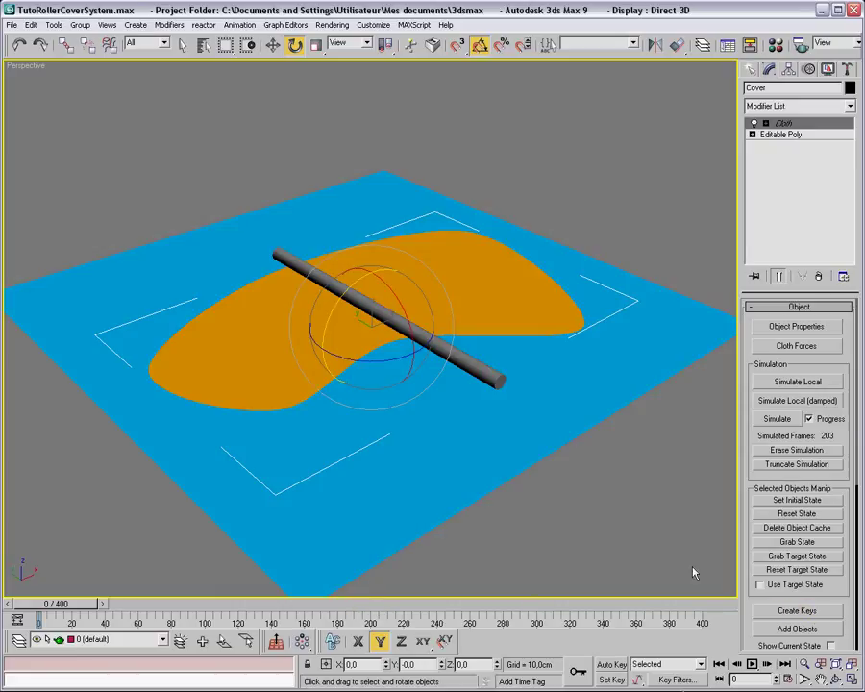
Preview the cloth draping by scrubbing the time slider, then return to frame 0.
click(794, 107)
scroll(796, 613, down, 10)
scroll(798, 625, up, 10)
click(769, 379)
mouse_move(75, 605)
mouse_down()
mouse_move(185, 604)
mouse_move(69, 605)
mouse_up()
key(e)
key(q)
key(e)
Add a TurboSmooth modifier to the cover above its Cloth modifier.
click(794, 106)
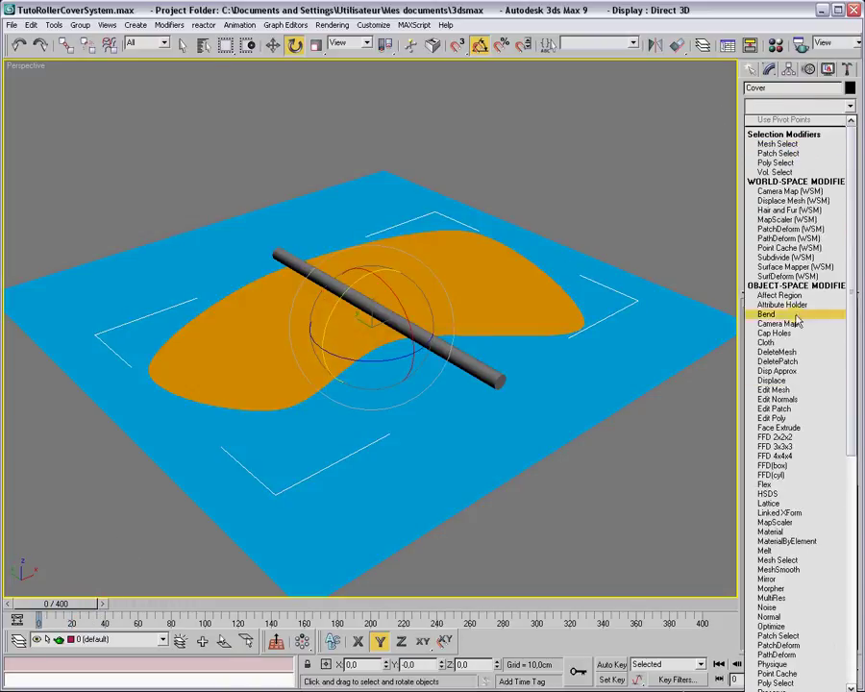
scroll(793, 582, down, 14)
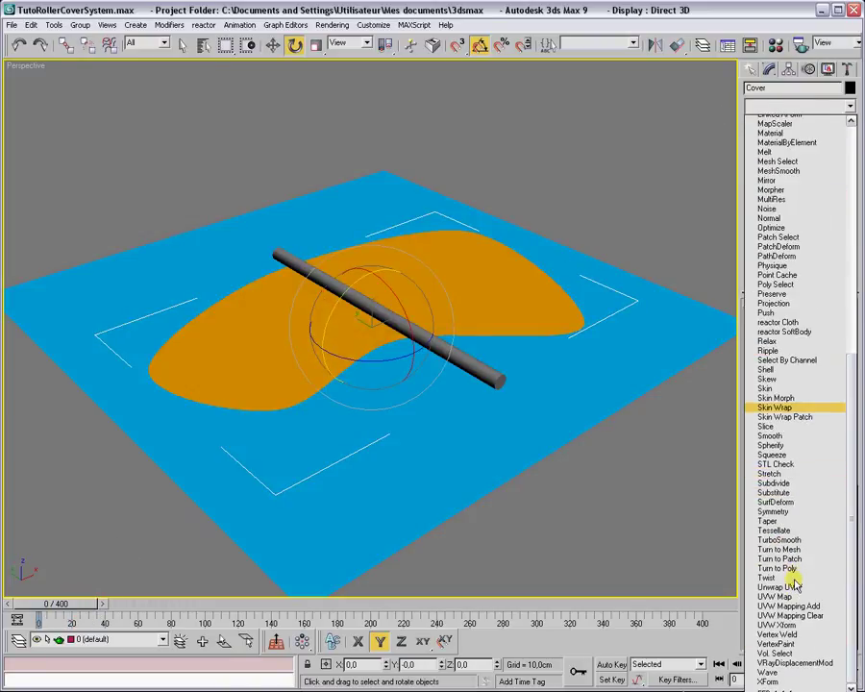
click(778, 545)
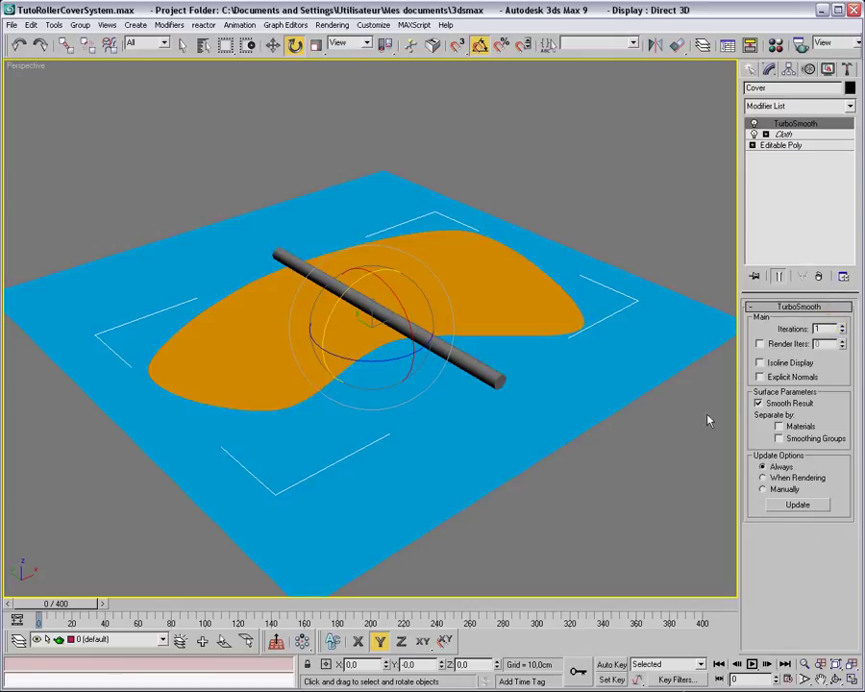
click(639, 515)
click(751, 663)
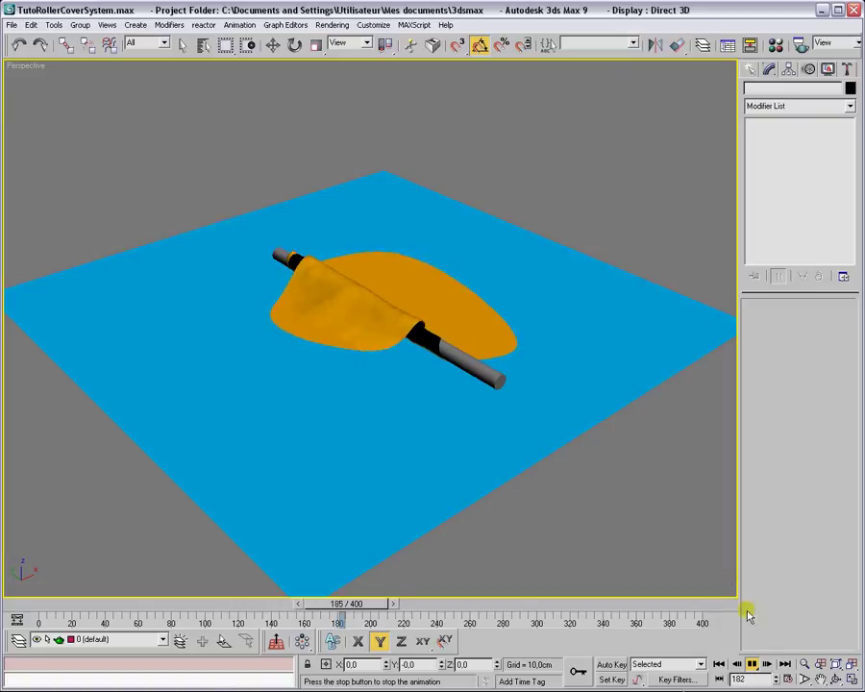
click(753, 663)
At frame 0, raise the cover's TurboSmooth iterations to 2.
click(718, 663)
click(479, 303)
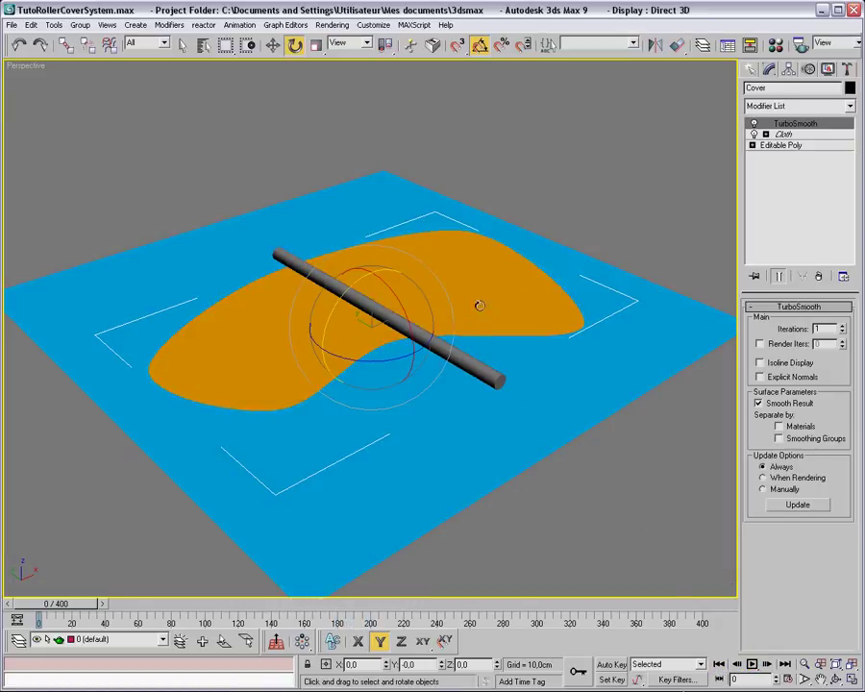
click(842, 326)
Play back the smoothed cloth animation, rewind to frame 0, and reselect the cover.
click(673, 514)
click(753, 663)
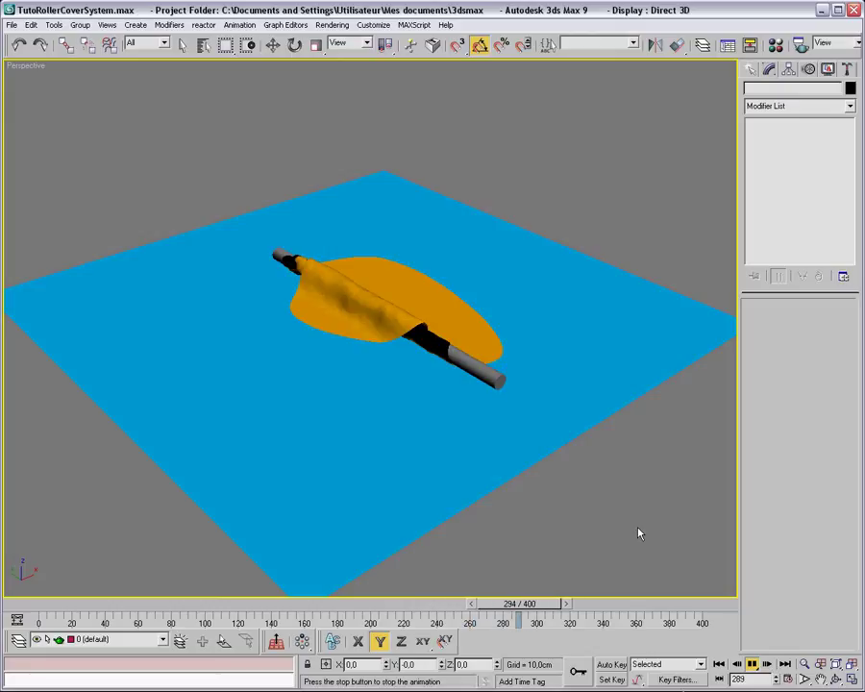
click(752, 663)
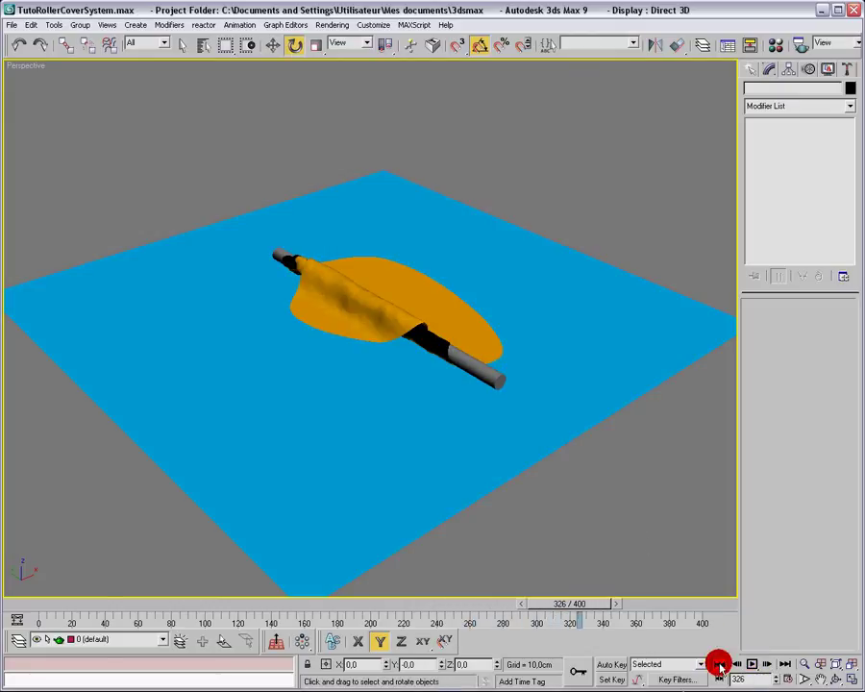
click(717, 663)
click(459, 251)
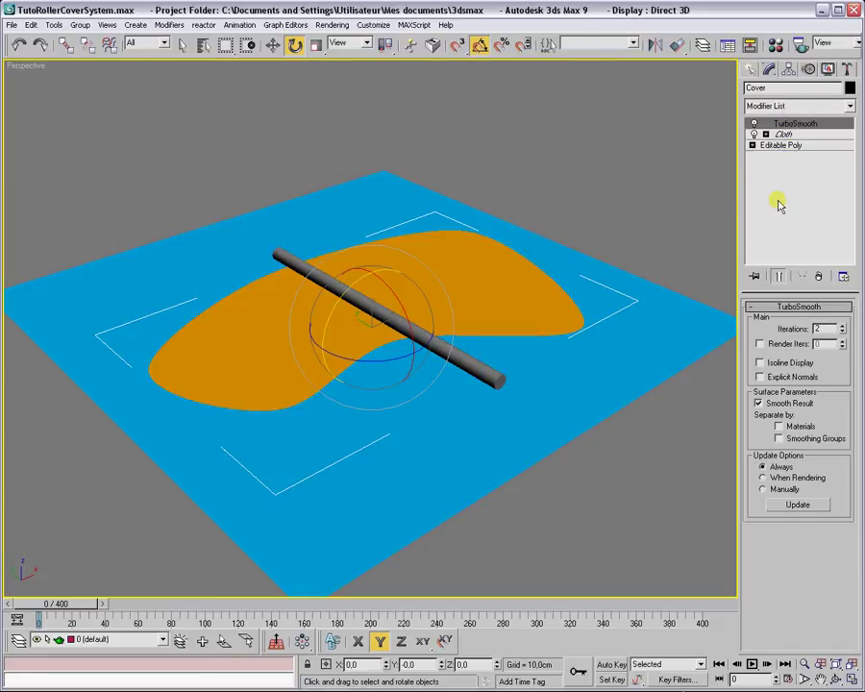
Load a Checker map into the orange cover material's diffuse, undoing one placed on the wrong material.
key(m)
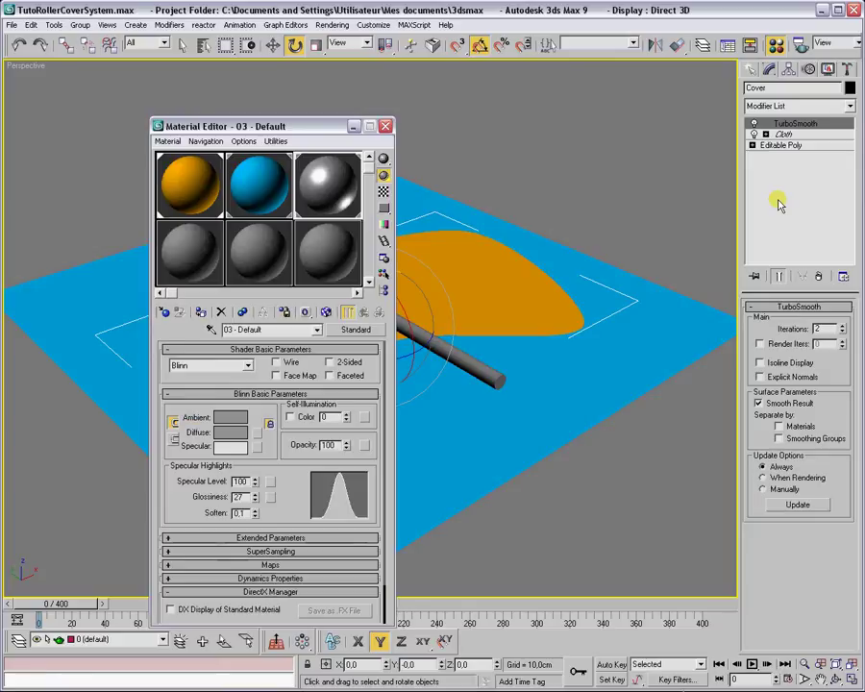
click(257, 434)
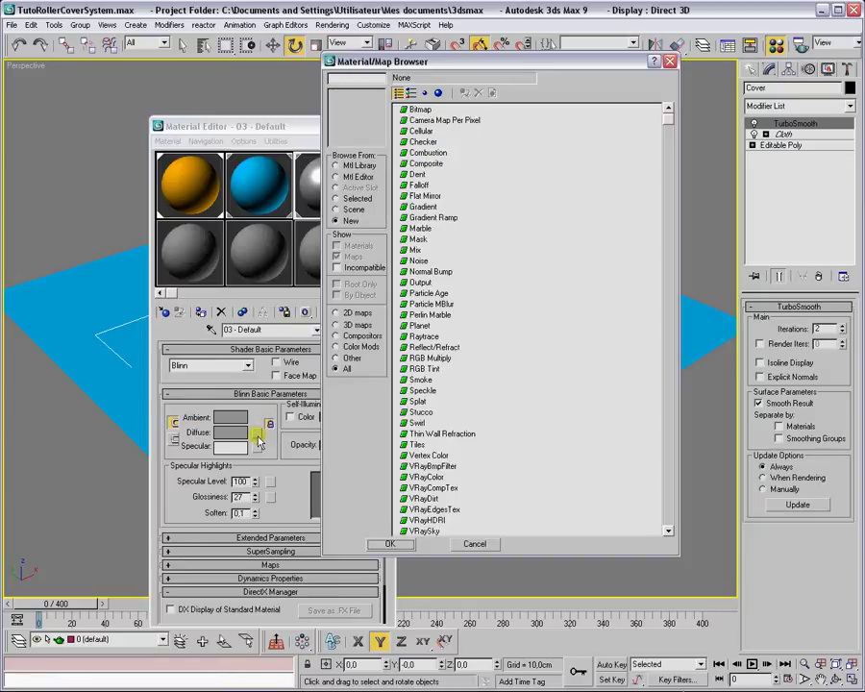
double_click(423, 141)
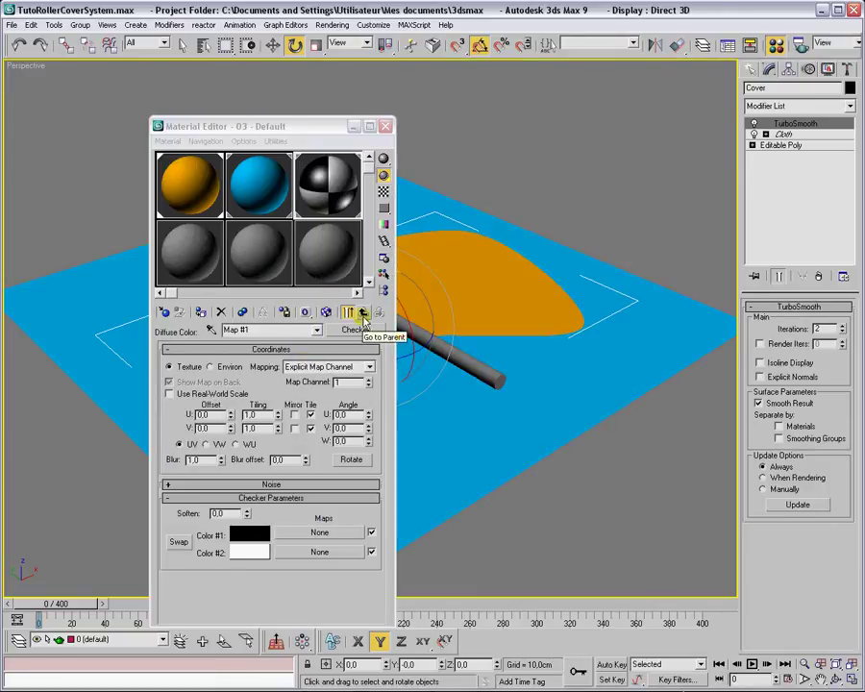
click(363, 313)
click(252, 452)
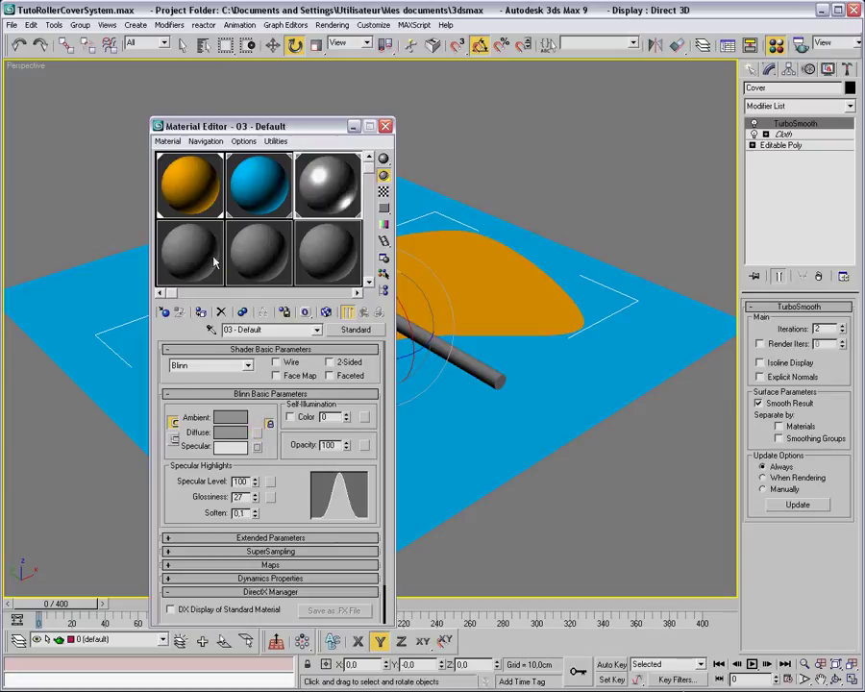
click(206, 205)
click(258, 432)
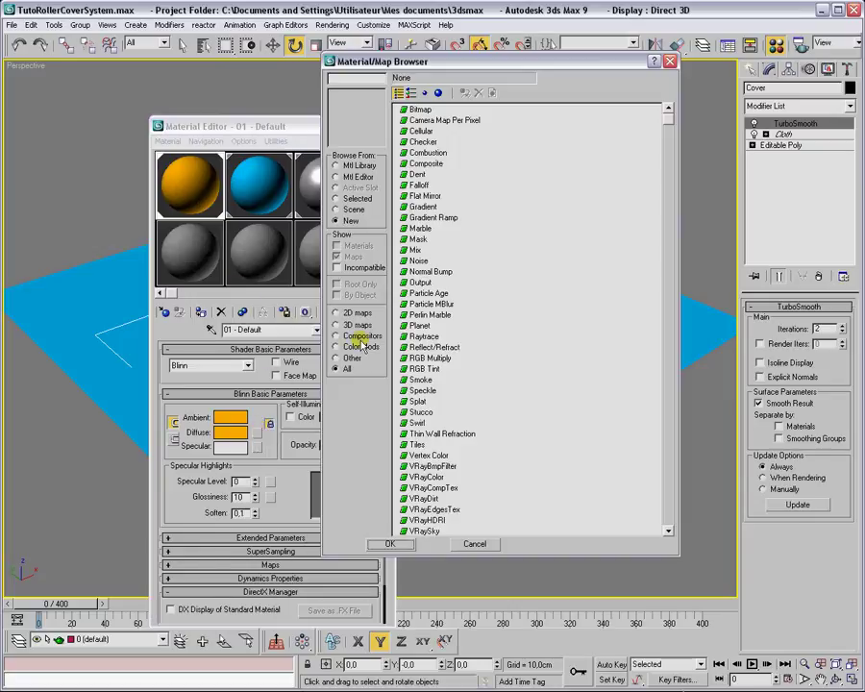
double_click(377, 95)
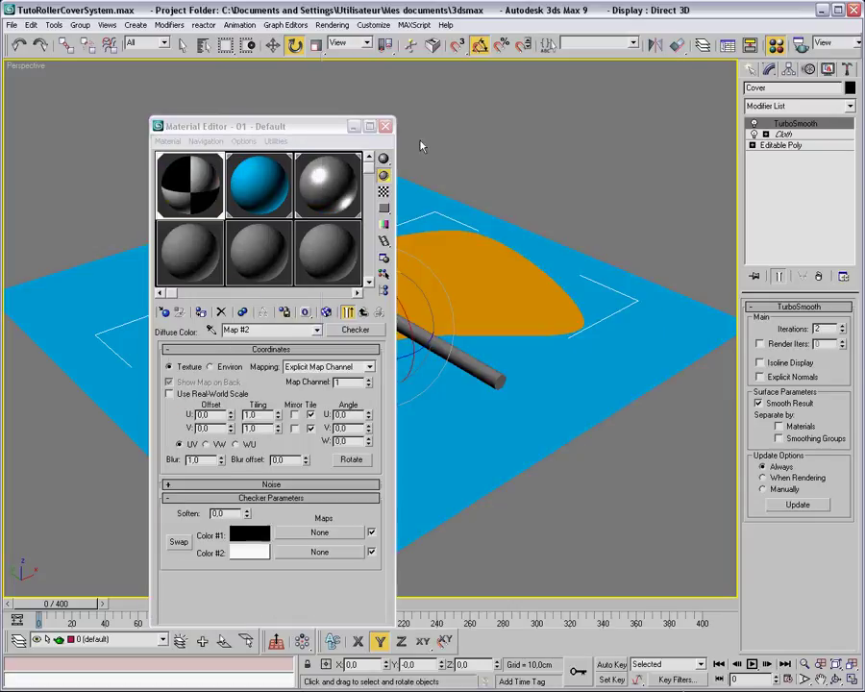
Tile the checker 20 × 20 in U and V and show it on the cover in the viewport.
click(260, 405)
double_click(260, 414)
text(20)
key(Return)
double_click(260, 428)
text(20)
key(Return)
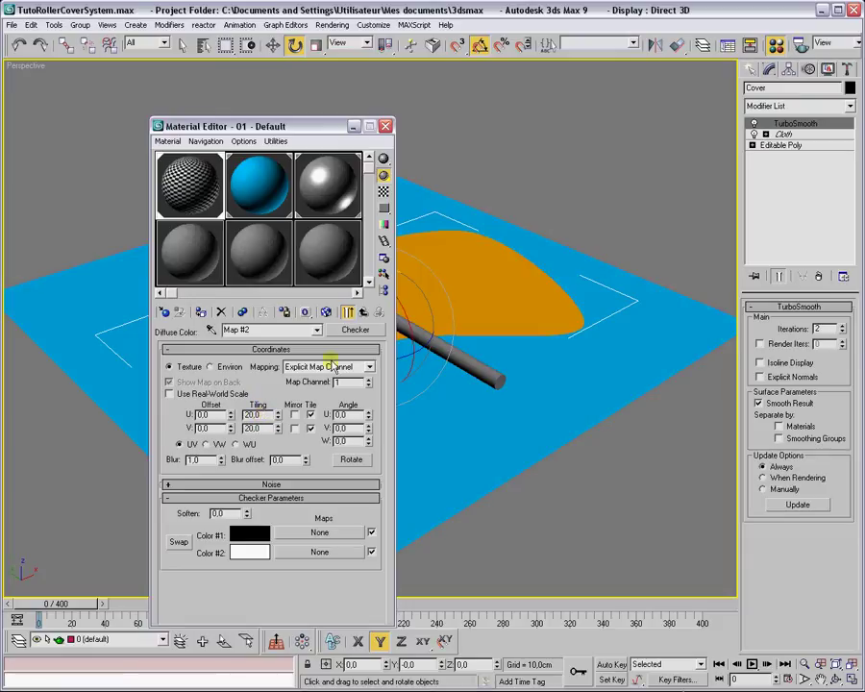
click(327, 312)
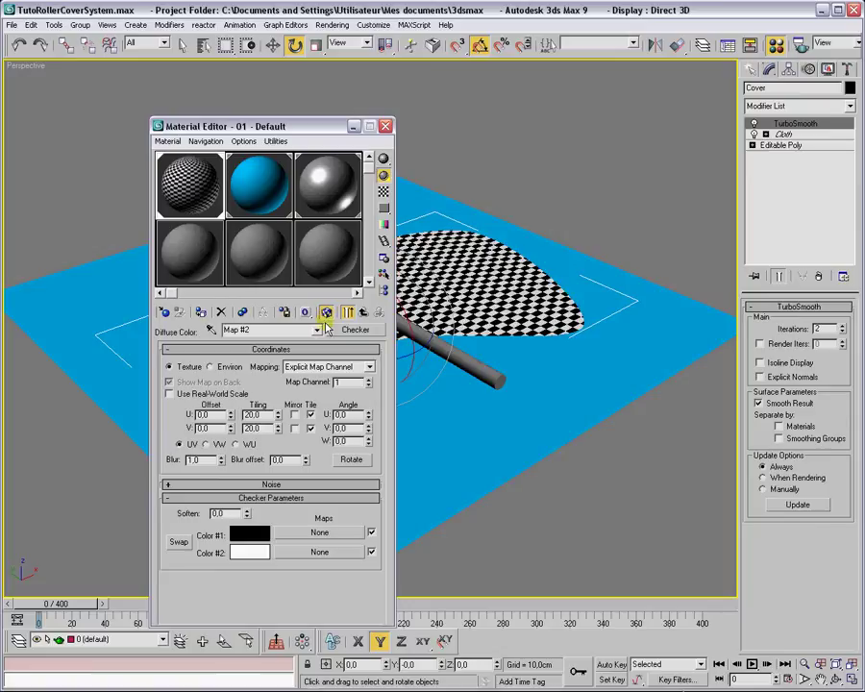
click(385, 126)
click(566, 477)
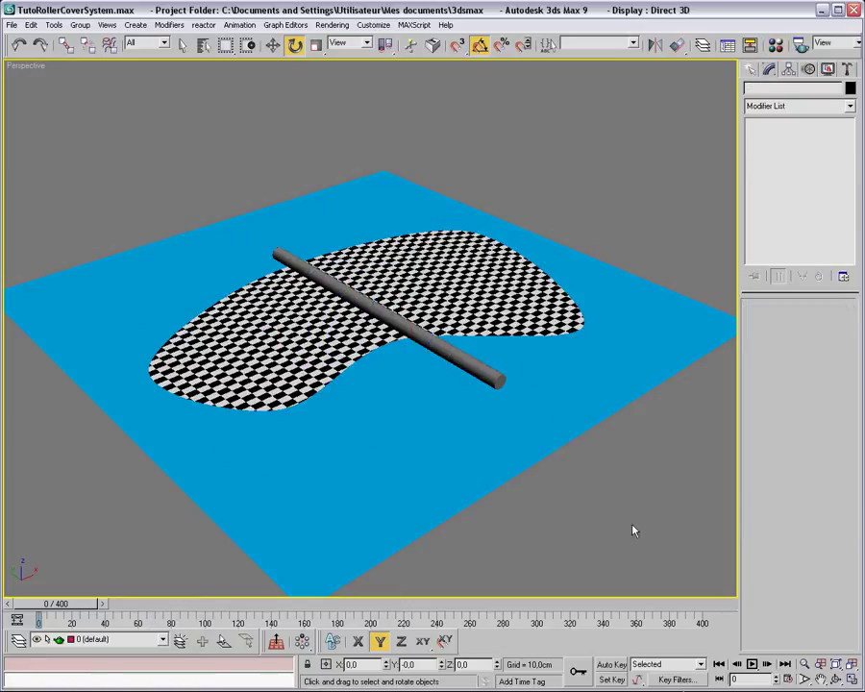
Play back the checker-textured cloth animation with nothing selected, then stop it.
click(403, 260)
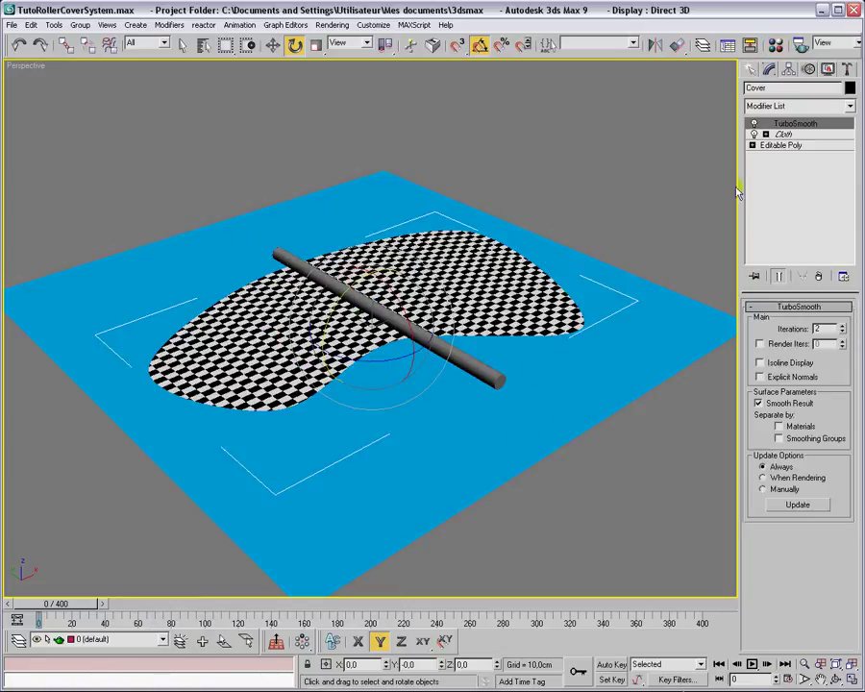
click(618, 451)
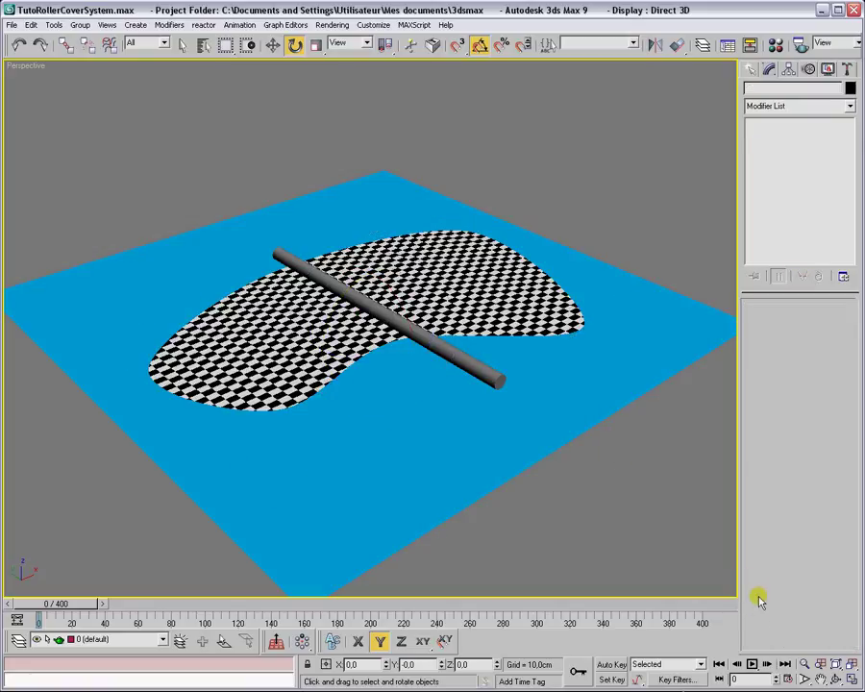
click(751, 663)
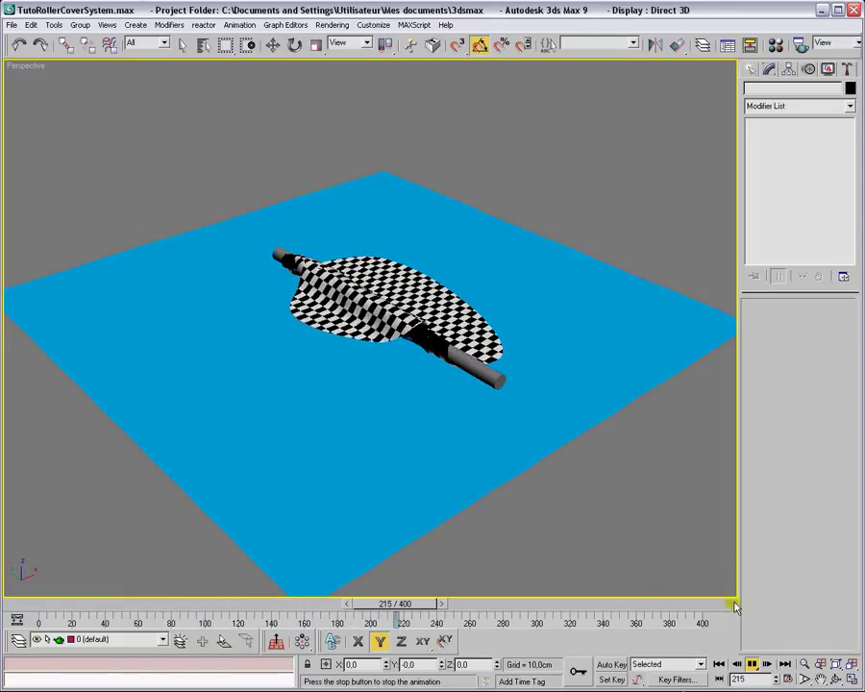
click(753, 663)
key(e)
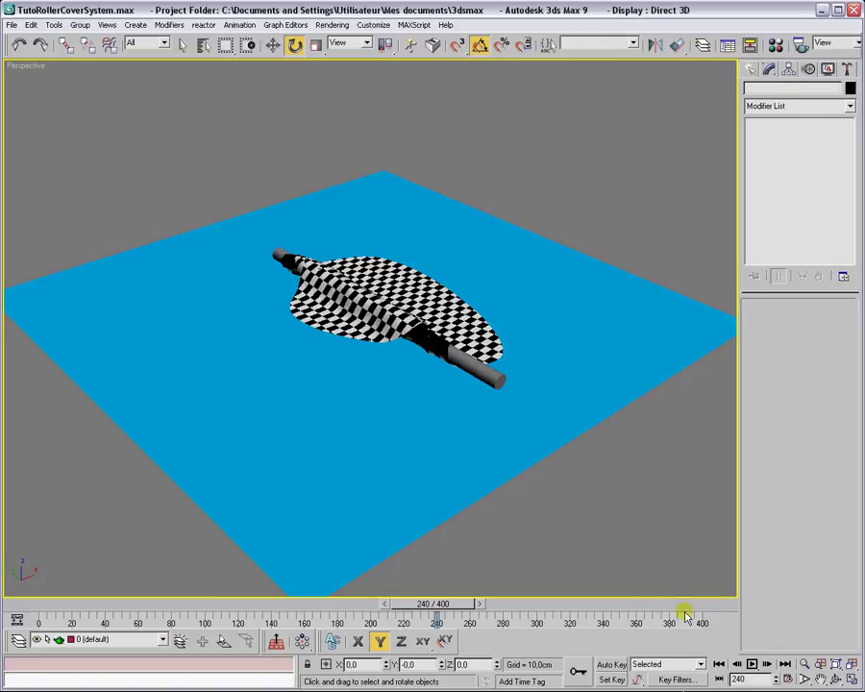
Test-render the draped cover at frames 128 and 236.
drag(432, 603, 257, 603)
key(shift+q)
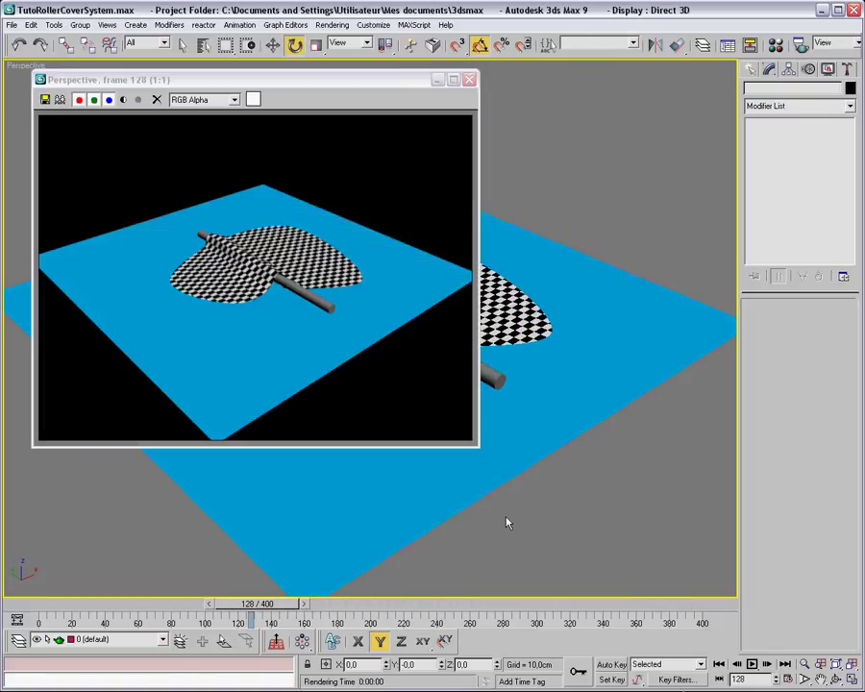
click(469, 79)
drag(277, 605, 446, 601)
key(e)
key(shift+q)
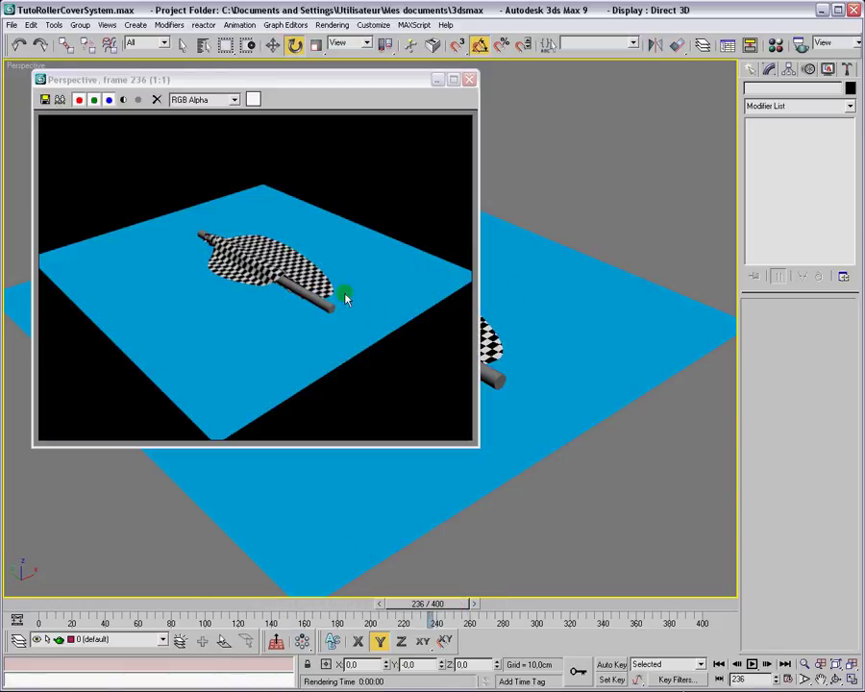
click(469, 80)
Convert the cover material to Double Sided, keeping the orange checker material as a sub-material.
key(m)
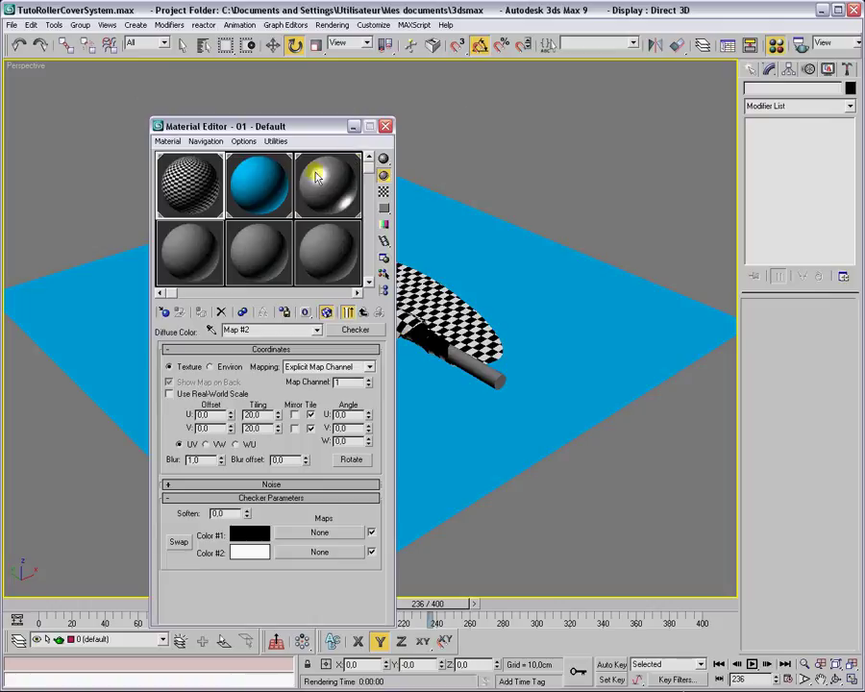
click(364, 312)
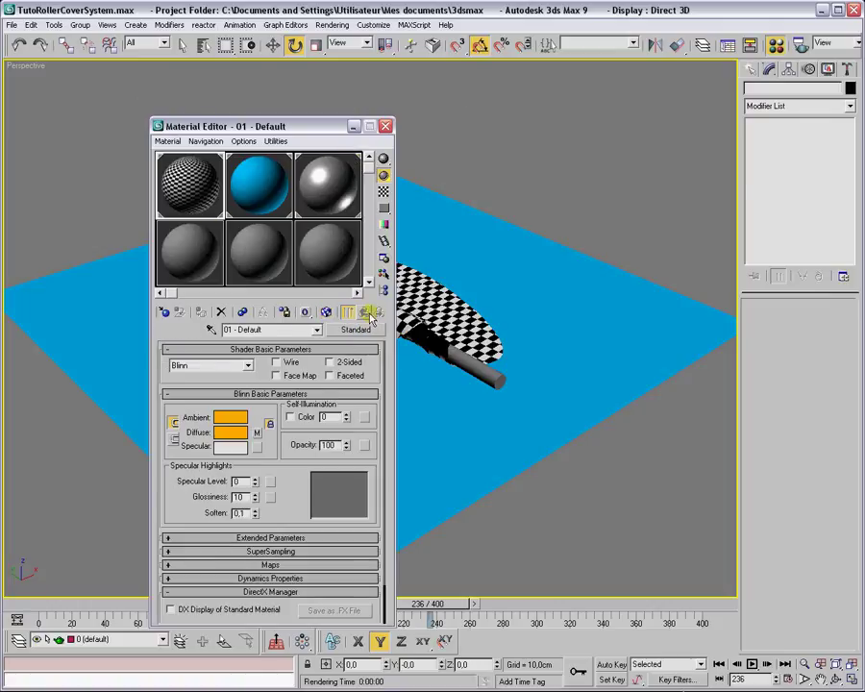
click(360, 330)
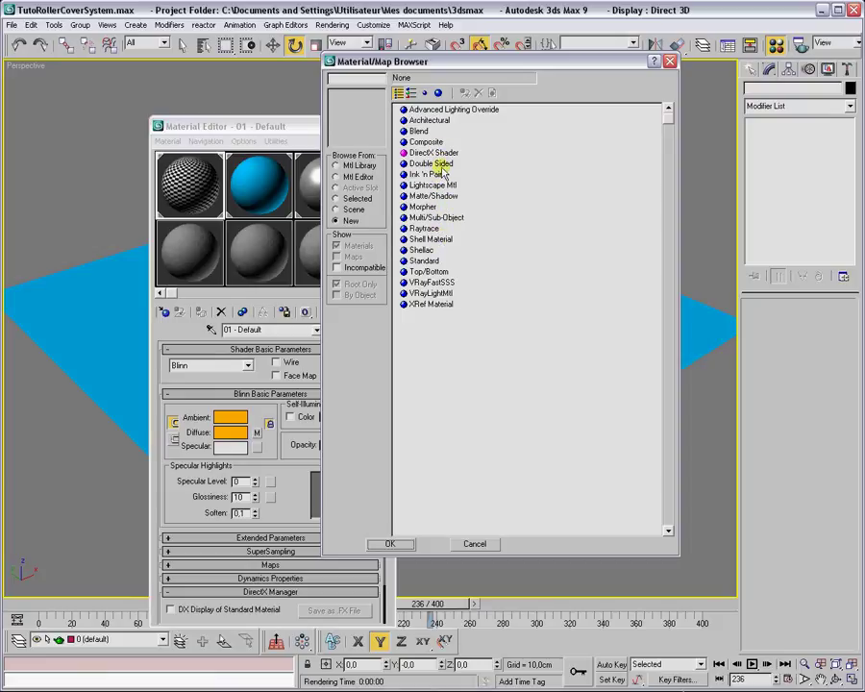
double_click(435, 165)
click(244, 408)
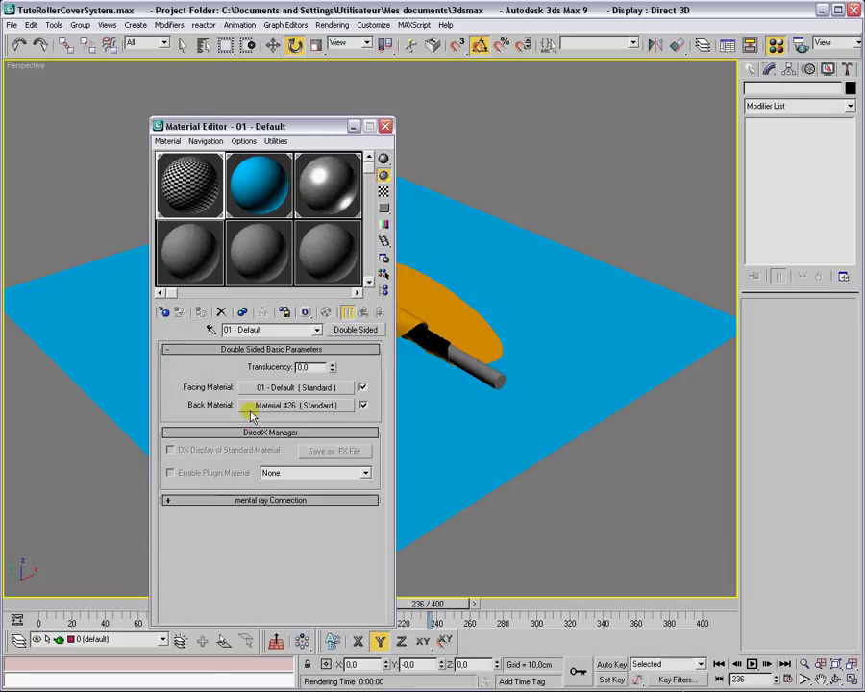
Make the back material's diffuse pure red, test-render it, and rewind to frame 0.
click(271, 405)
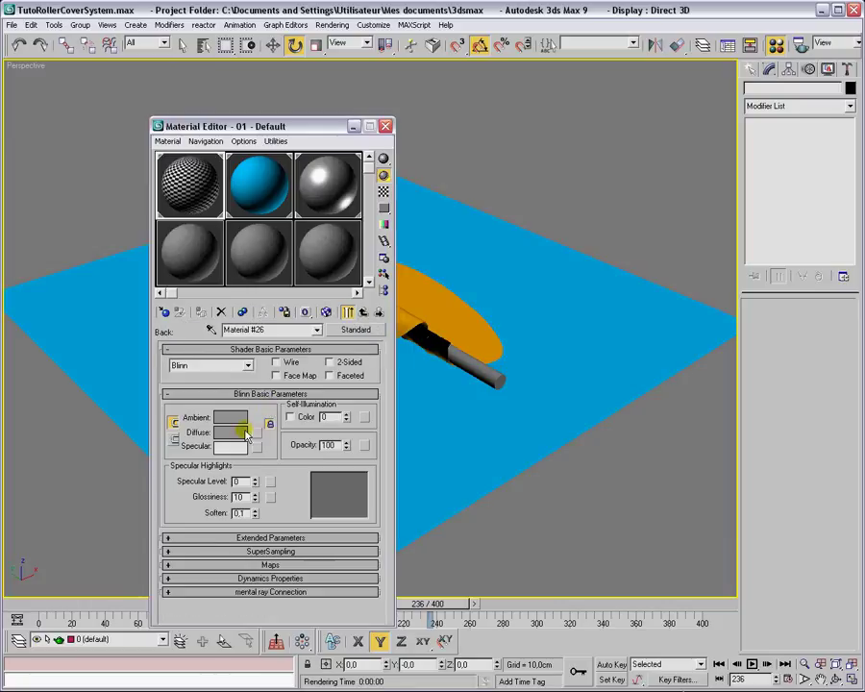
click(247, 434)
drag(310, 90, 354, 180)
click(307, 199)
click(382, 126)
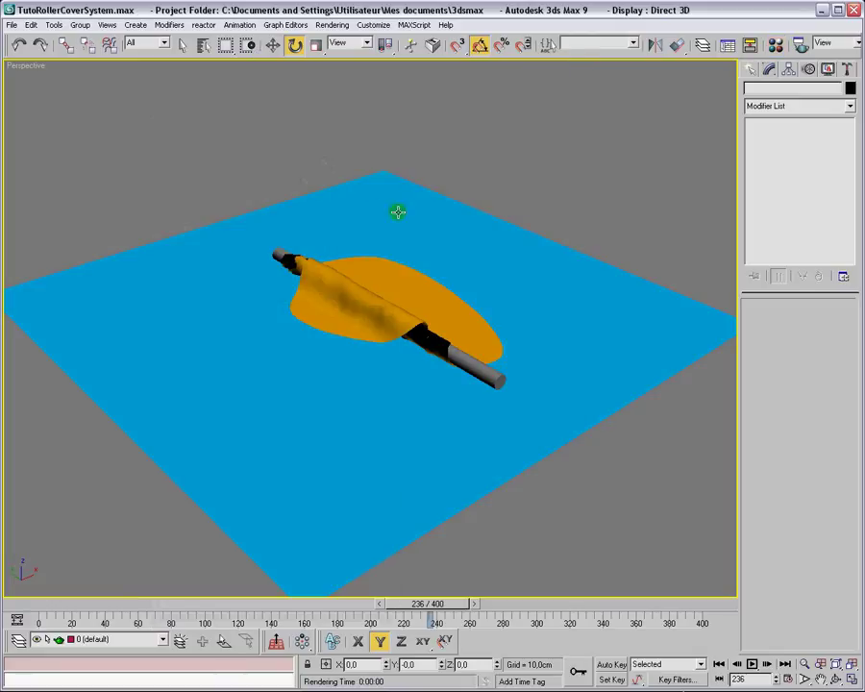
key(shift+q)
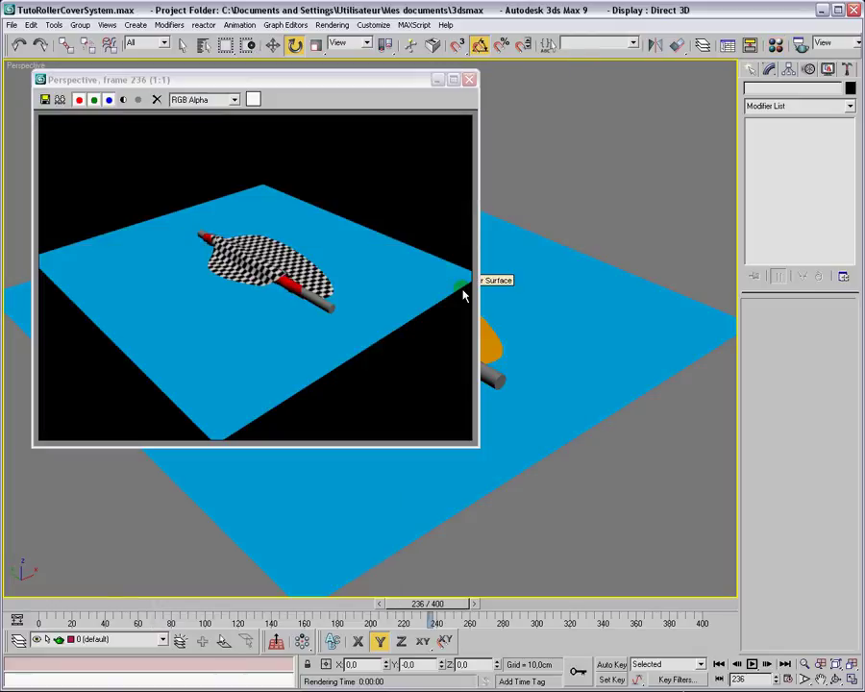
click(469, 78)
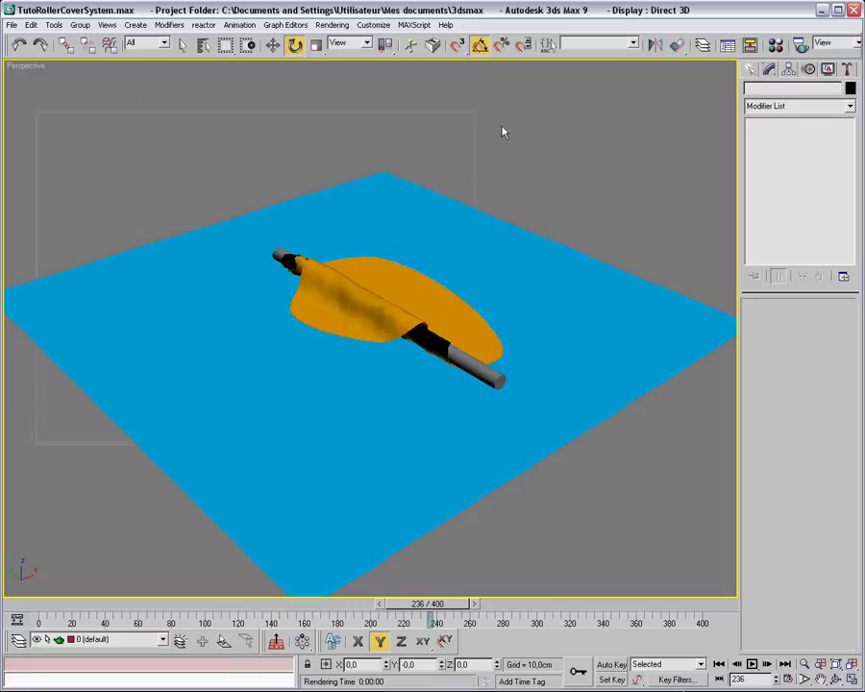
click(718, 663)
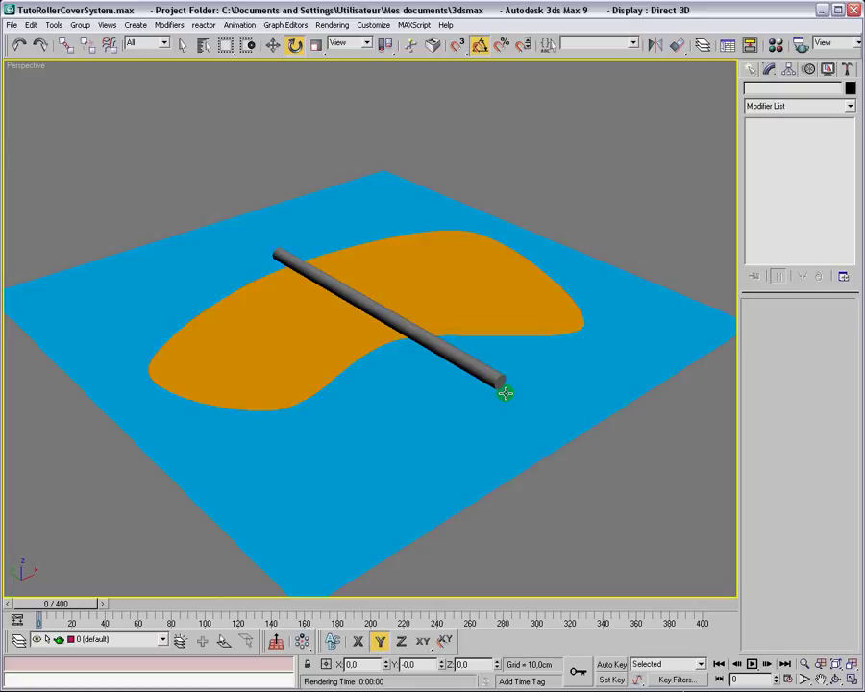
Select the cover and reach the Maps rollout of the Double Sided facing material.
click(505, 293)
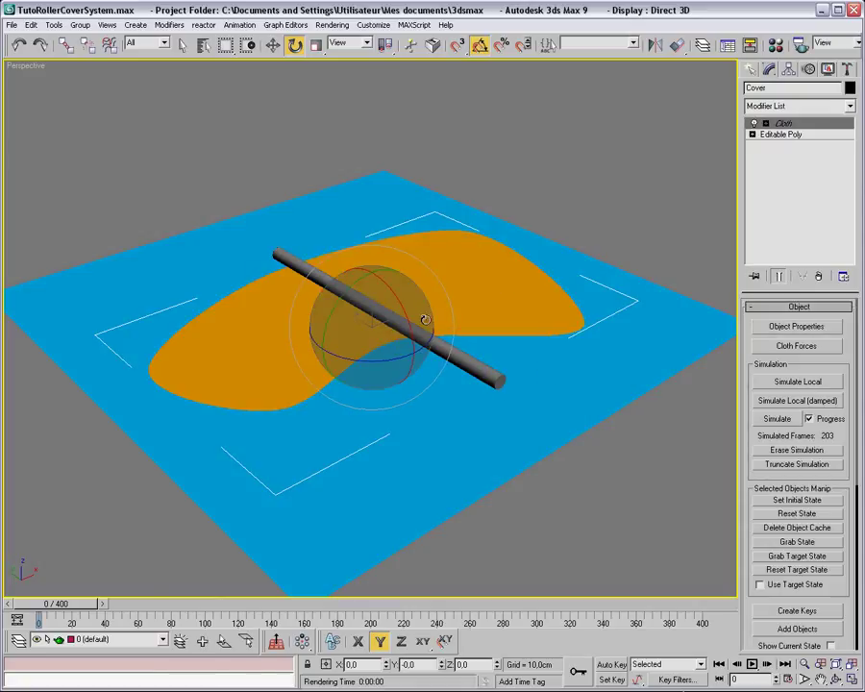
key(m)
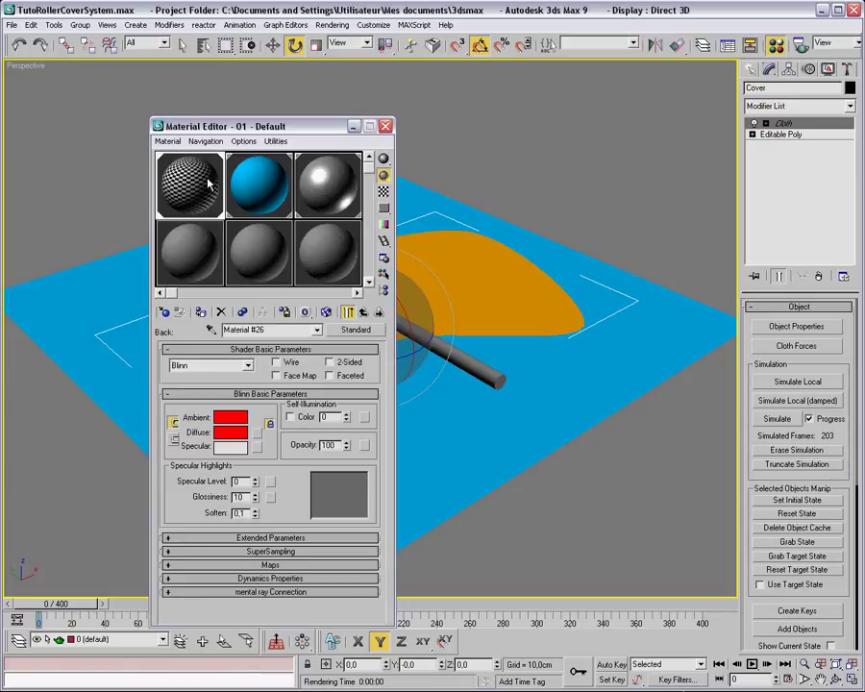
click(283, 565)
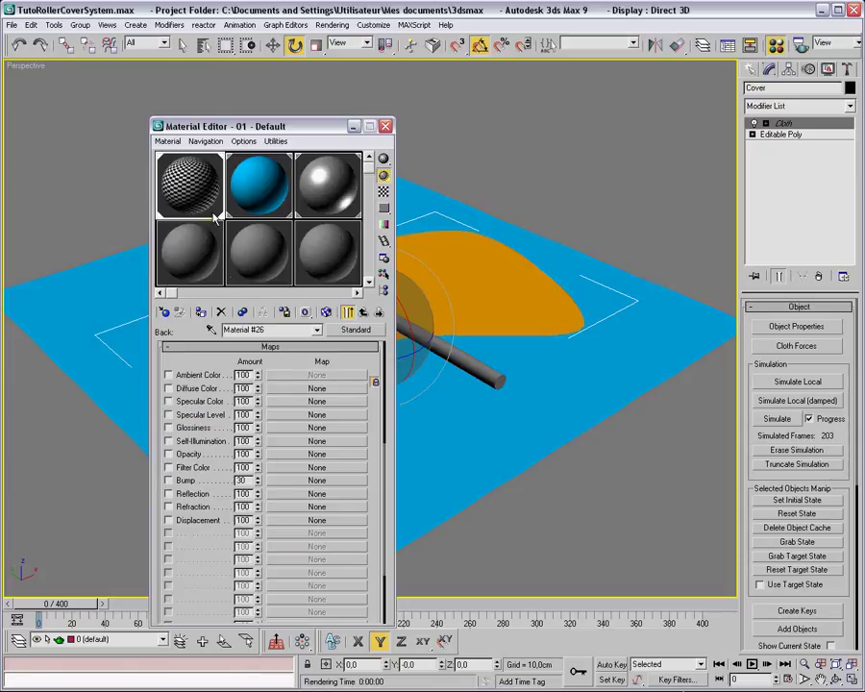
click(364, 312)
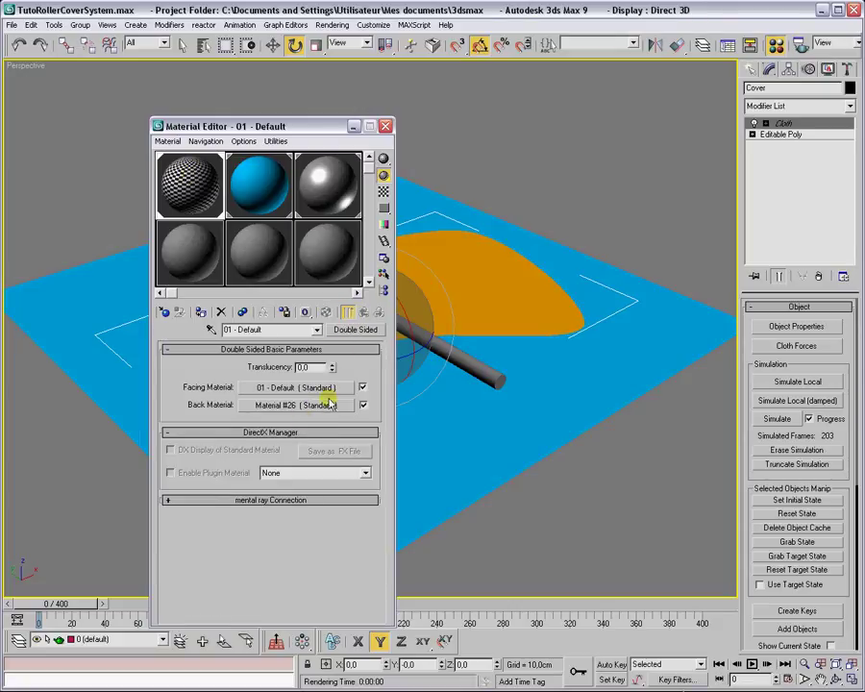
click(330, 384)
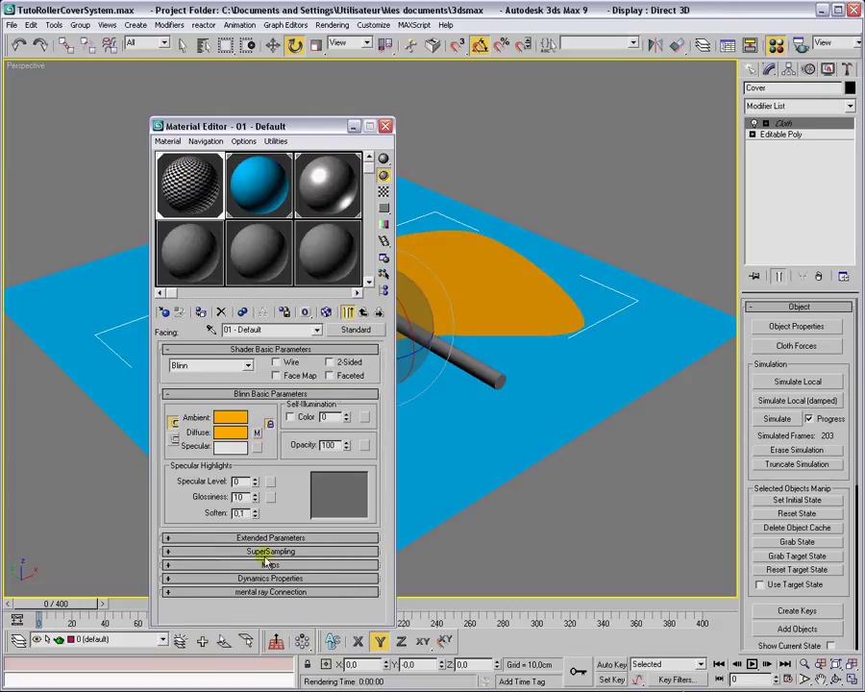
click(264, 564)
Copy the Checker into Bump at 30, disable the diffuse map, and test-render frame 0.
drag(306, 388, 291, 487)
click(236, 365)
click(244, 413)
click(169, 389)
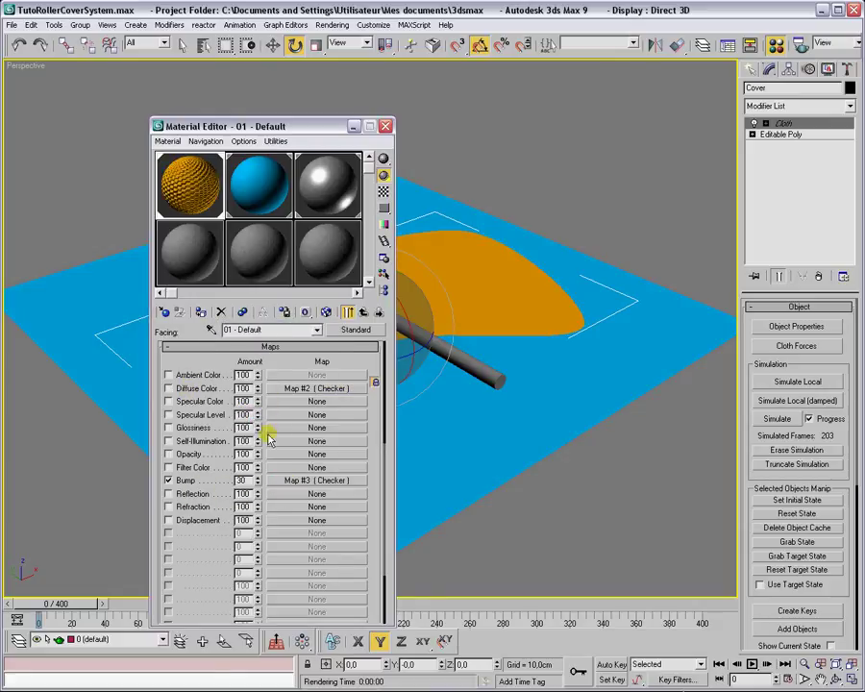
click(386, 126)
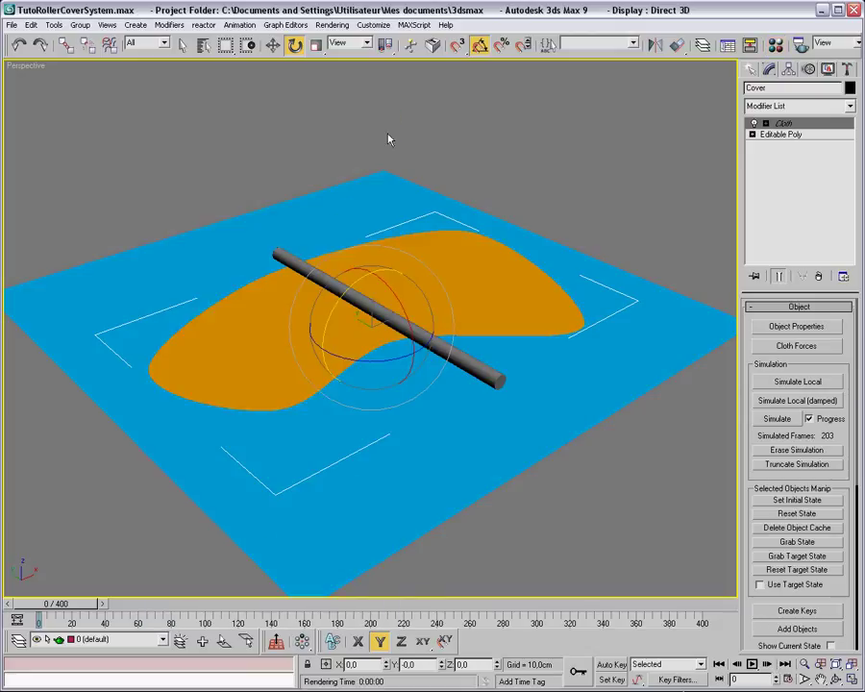
key(shift+q)
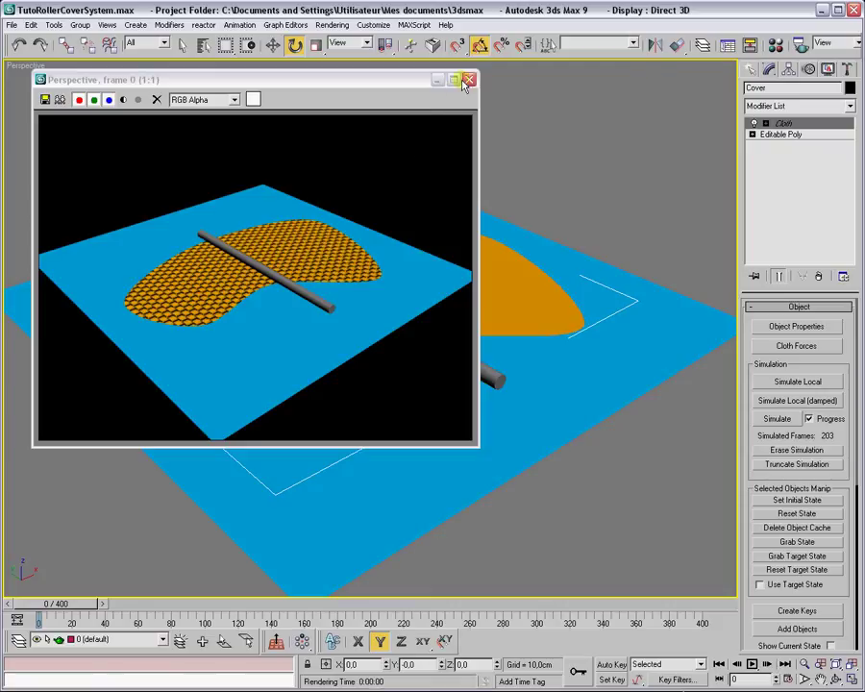
Dismiss the frame 0 render window, returning to the orange cover and grey roller viewport.
click(326, 56)
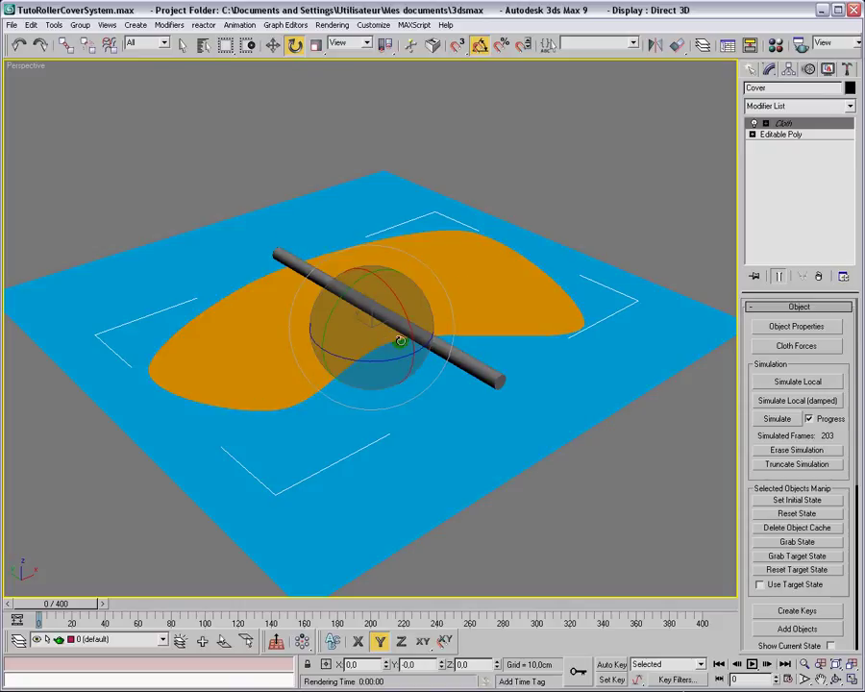
click(643, 510)
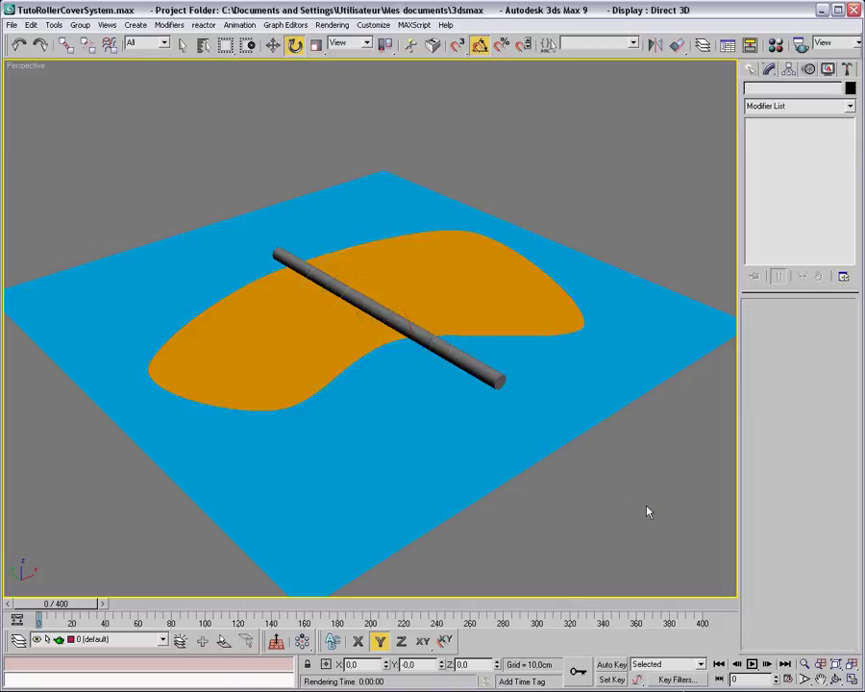
click(767, 666)
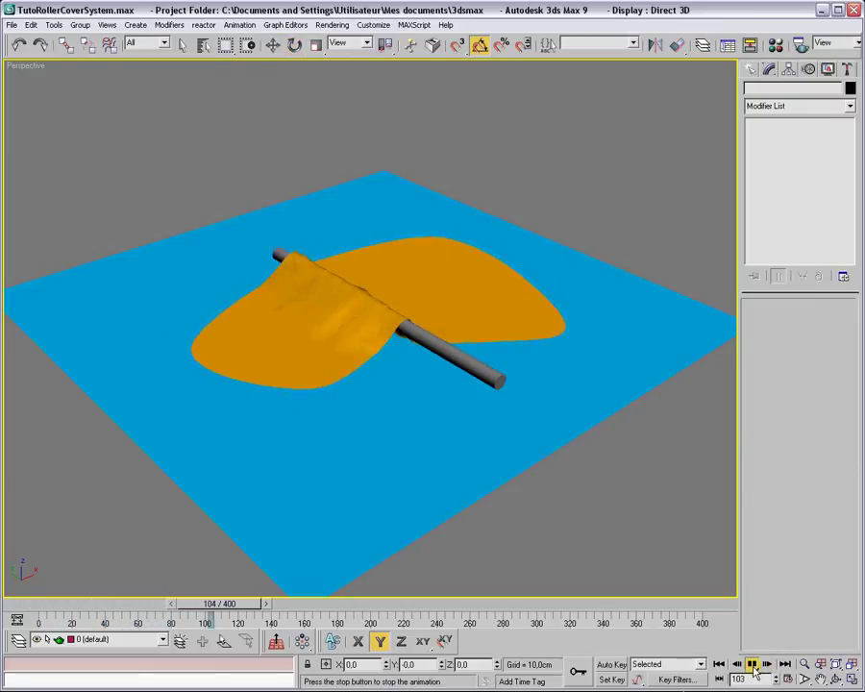
click(752, 665)
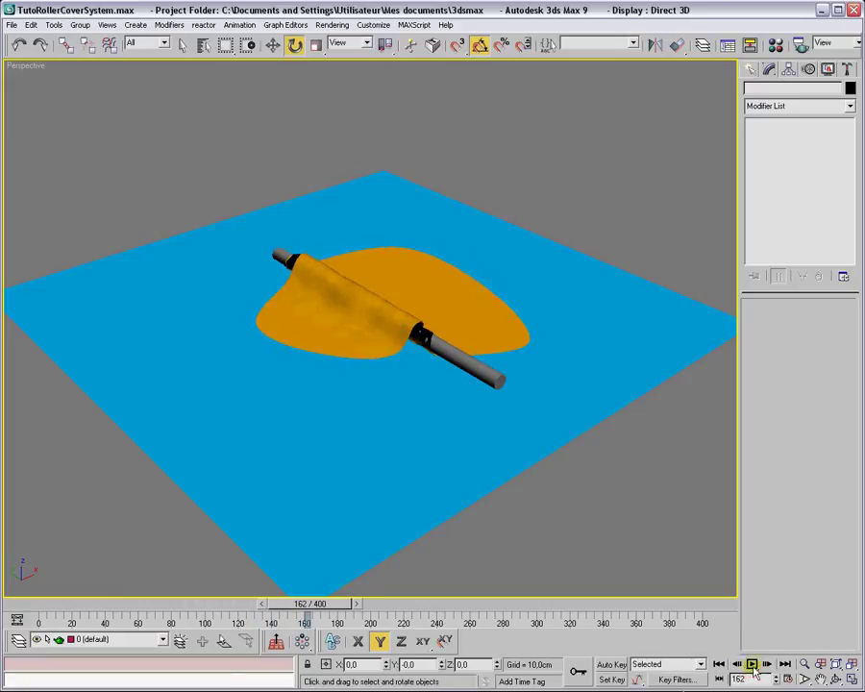
click(719, 664)
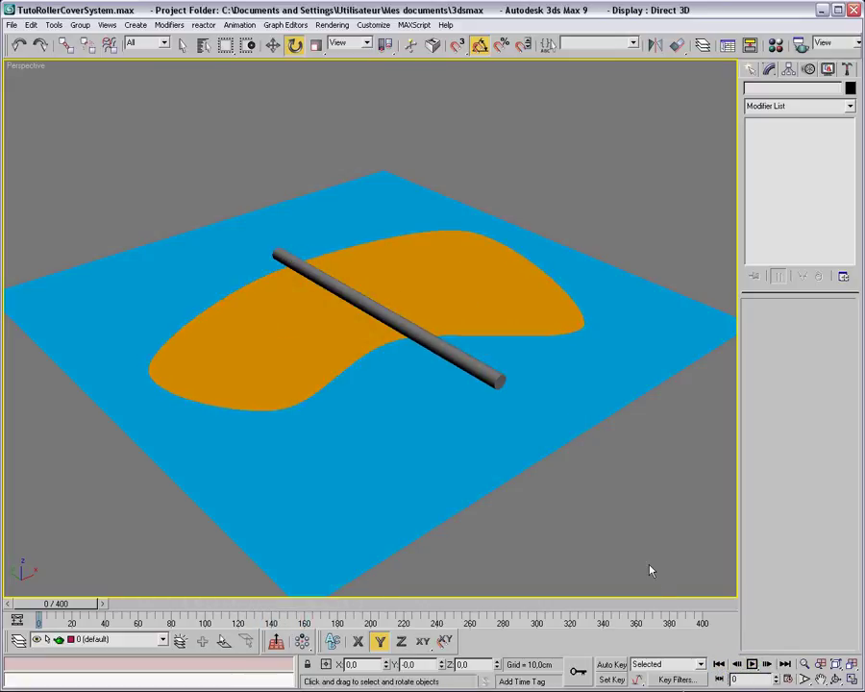